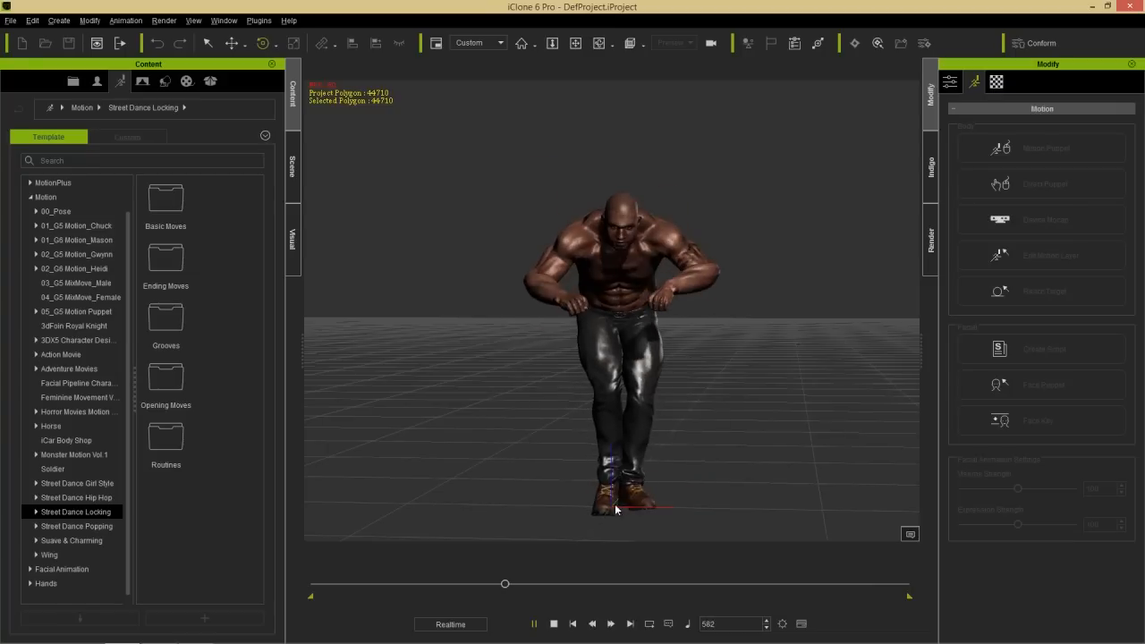
Replay the muscular character's dance motion from the beginning, and stop the playback.
{"action": "left_click", "coordinate": [554, 623]}
{"action": "left_click", "coordinate": [536, 623]}
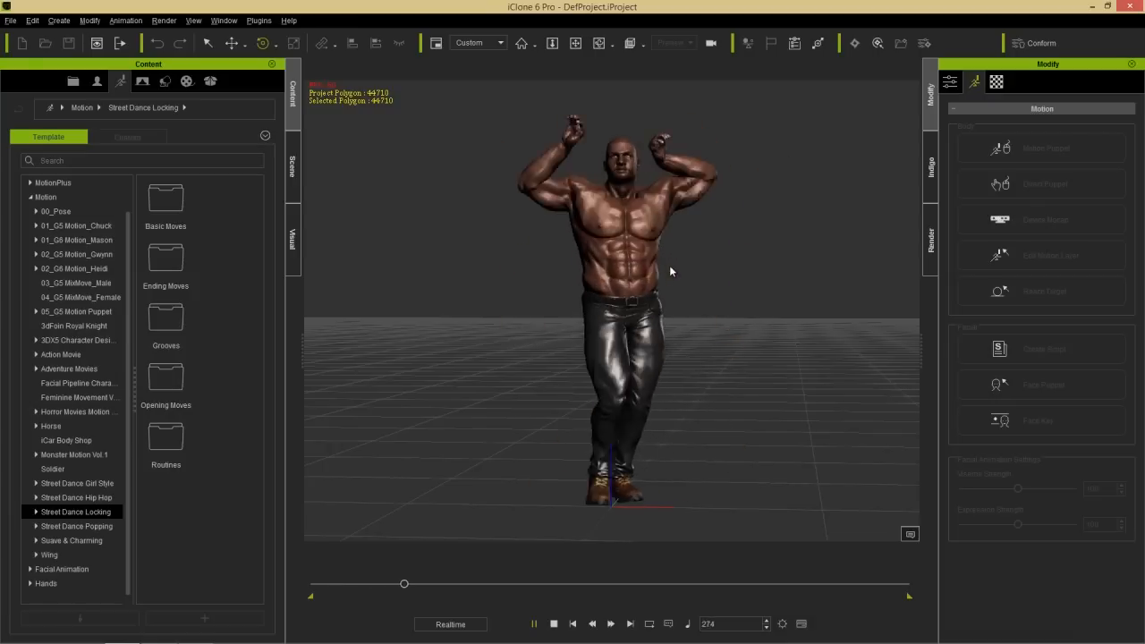
{"action": "left_click", "coordinate": [554, 623]}
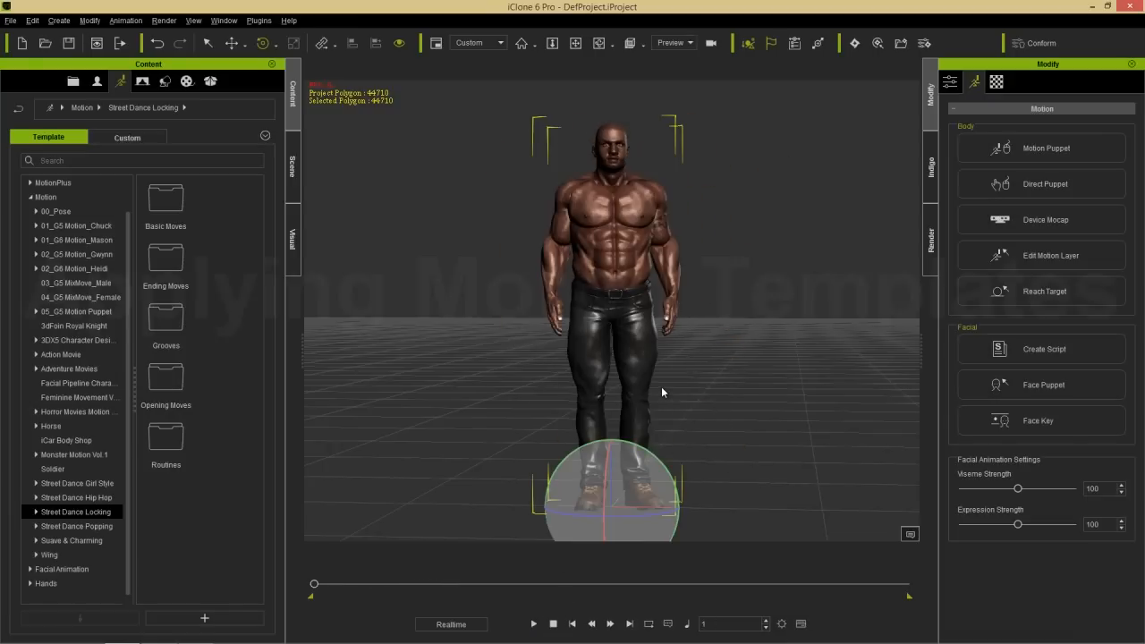
Switch to iClone Character Creator and open the Full Body morph templates.
{"action": "key", "text": "alt+Tab"}
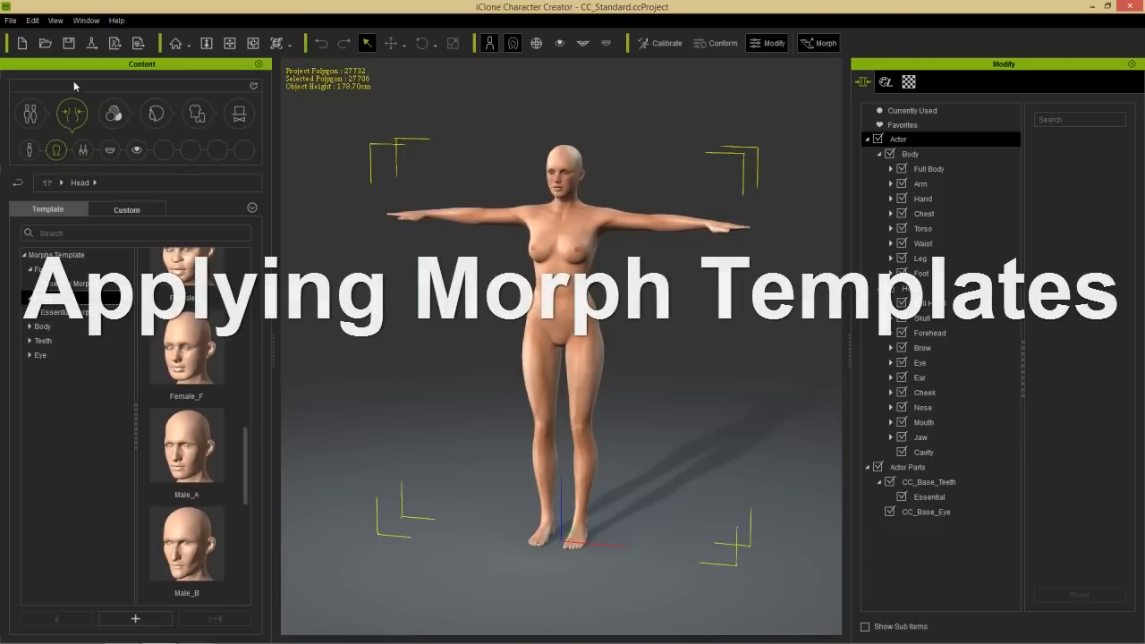
{"action": "left_click", "coordinate": [73, 114]}
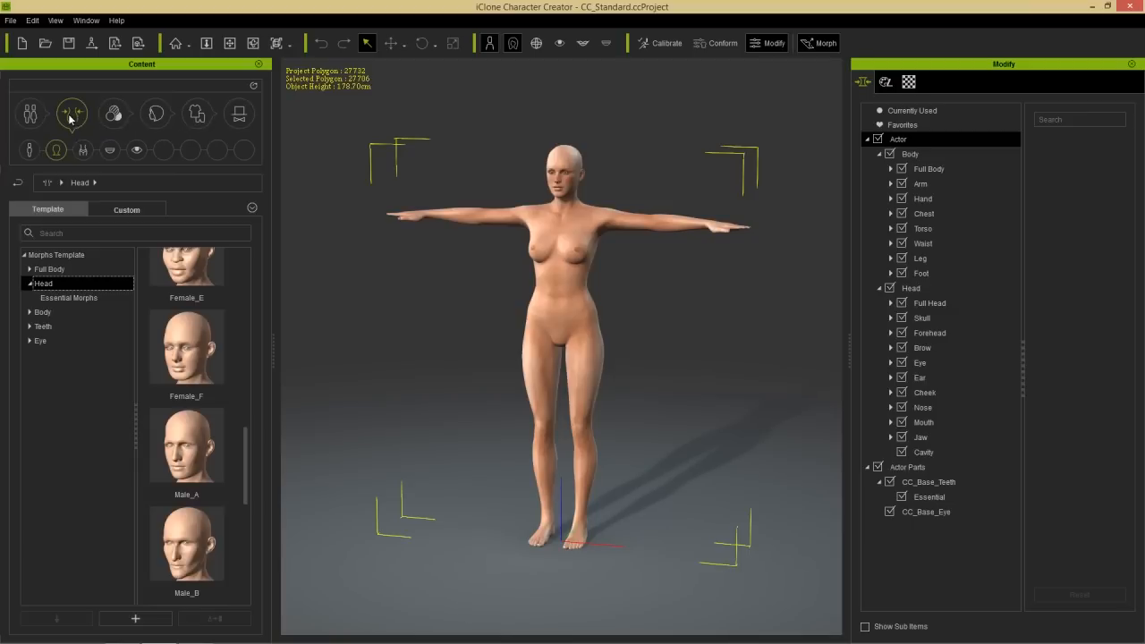
{"action": "left_click", "coordinate": [32, 150]}
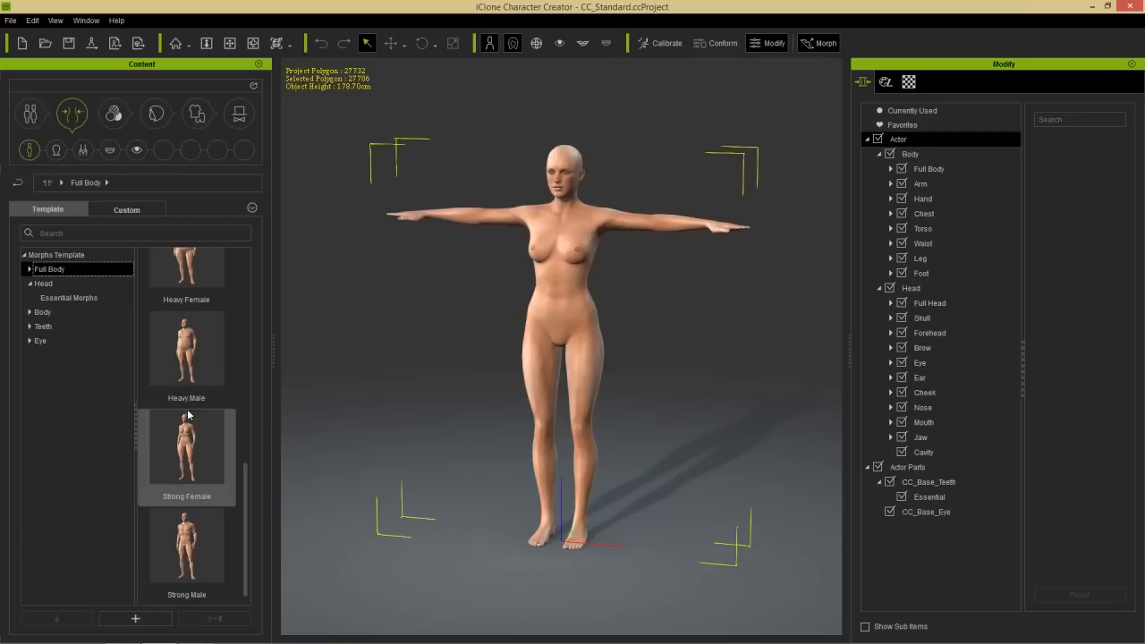
Try the Heavy Female full body morph template on the figure, followed by the Fat Male template.
{"action": "left_click_drag", "start_coordinate": [240, 517], "coordinate": [243, 417]}
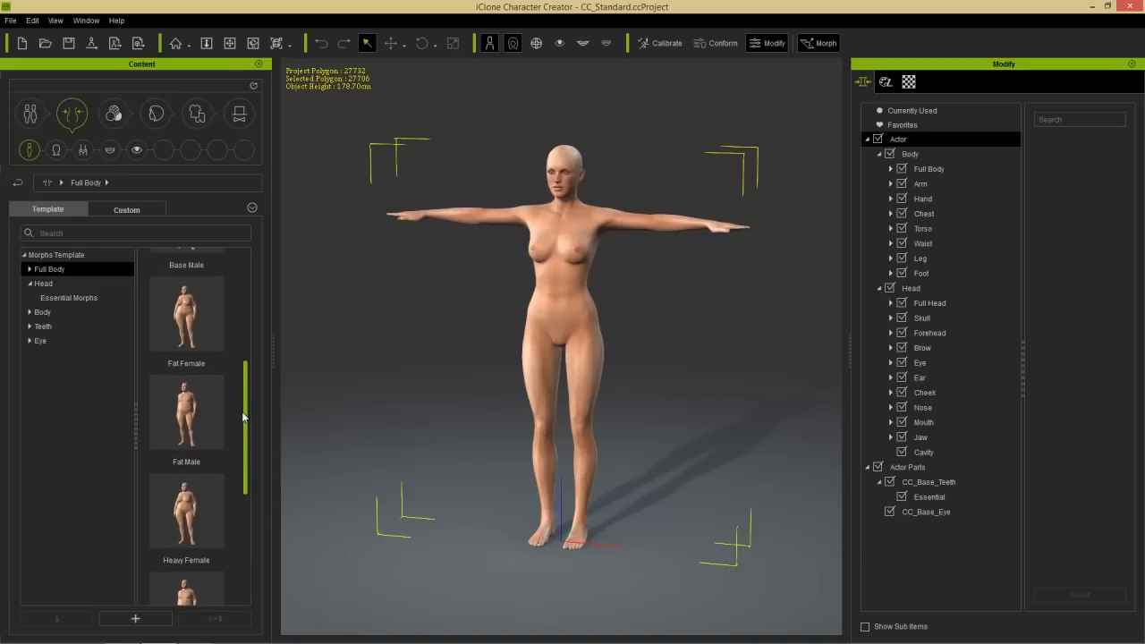
{"action": "double_click", "coordinate": [199, 505]}
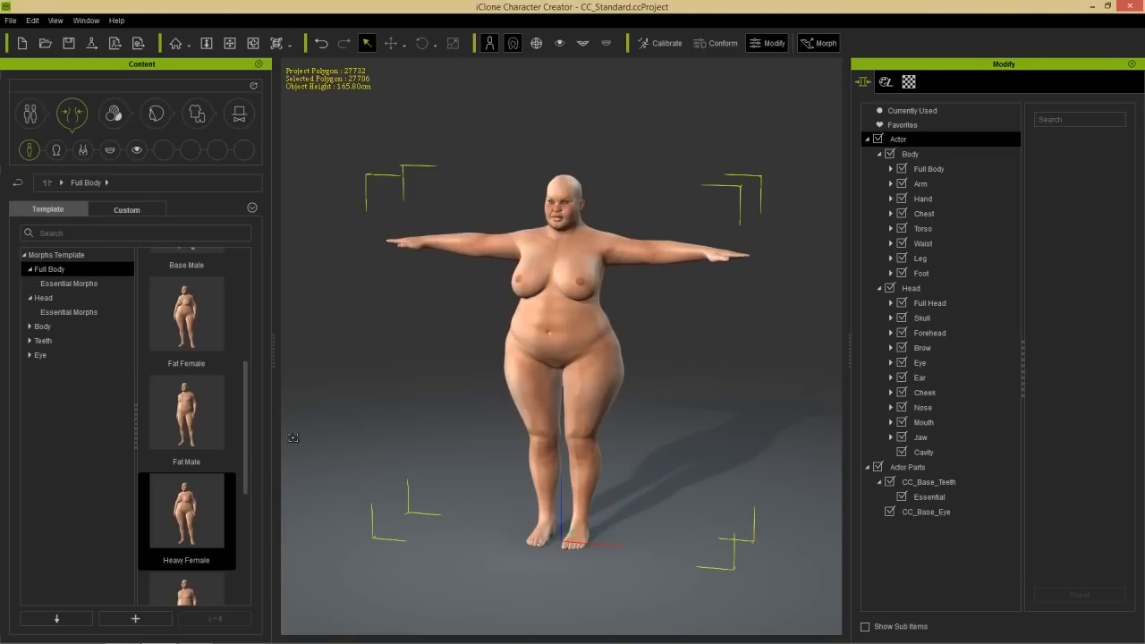
{"action": "double_click", "coordinate": [207, 417]}
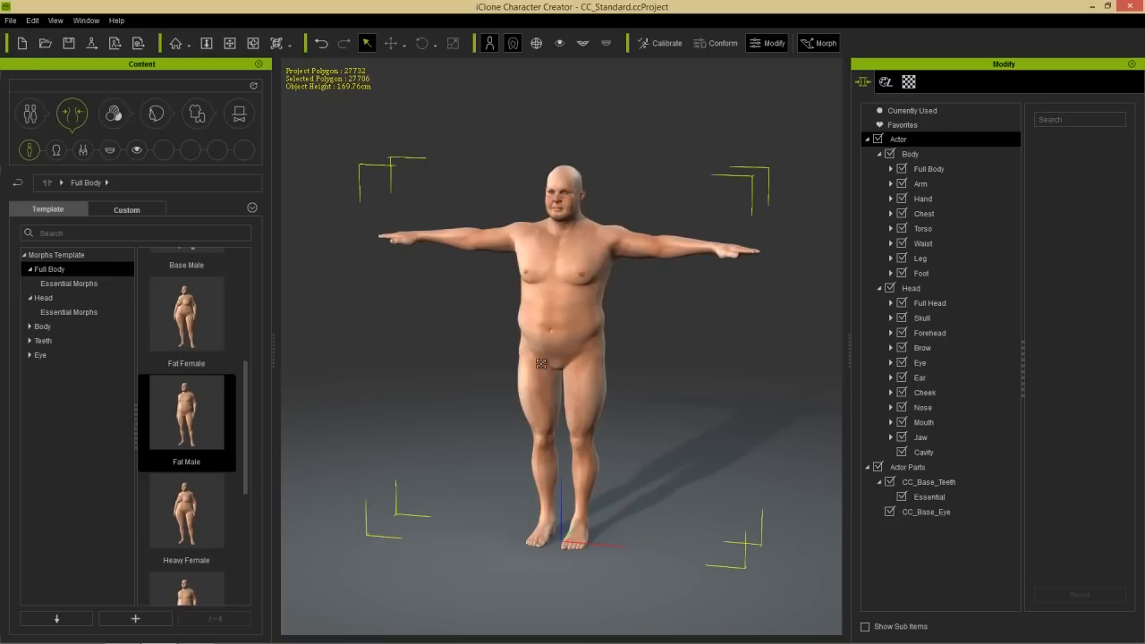
{"action": "scroll", "coordinate": [609, 334], "scroll_direction": "up", "scroll_amount": 4}
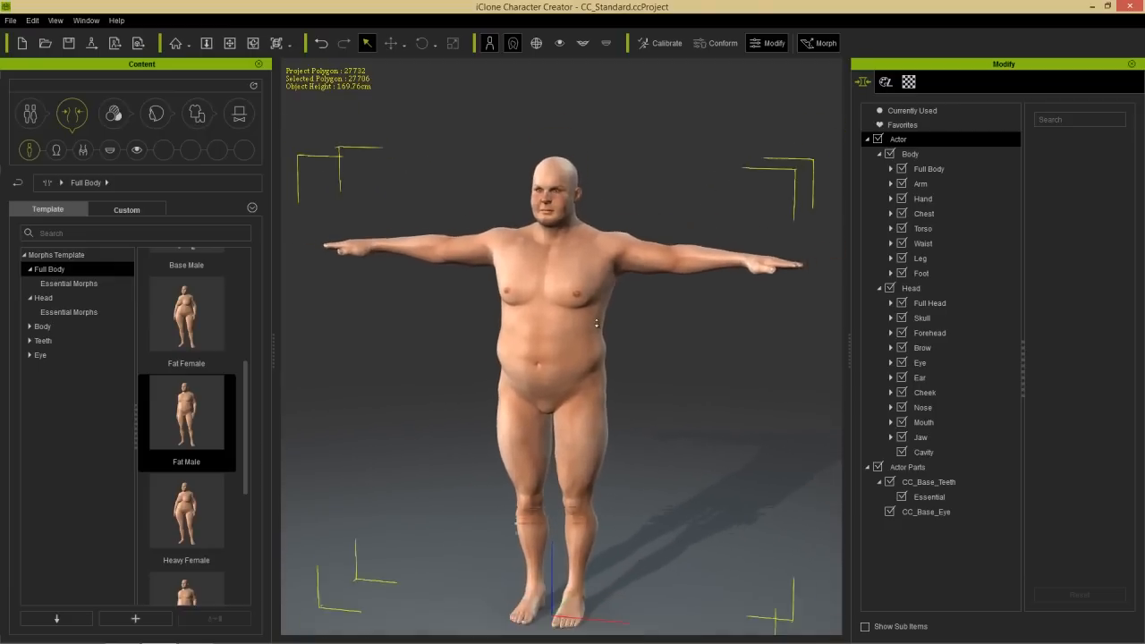
{"action": "scroll", "coordinate": [597, 324], "scroll_direction": "down", "scroll_amount": 3}
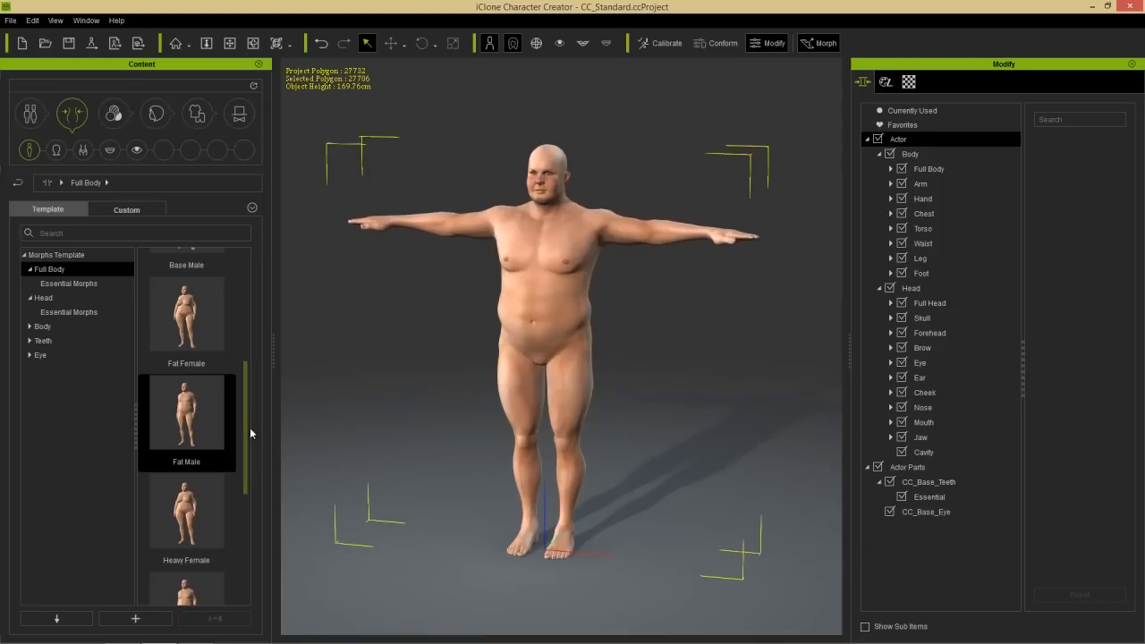
Try the Strong Male full body morph template and inspect the figure up close from another angle.
{"action": "scroll", "coordinate": [246, 439], "scroll_direction": "down", "scroll_amount": 1}
{"action": "scroll", "coordinate": [246, 439], "scroll_direction": "down", "scroll_amount": 3}
{"action": "double_click", "coordinate": [179, 550]}
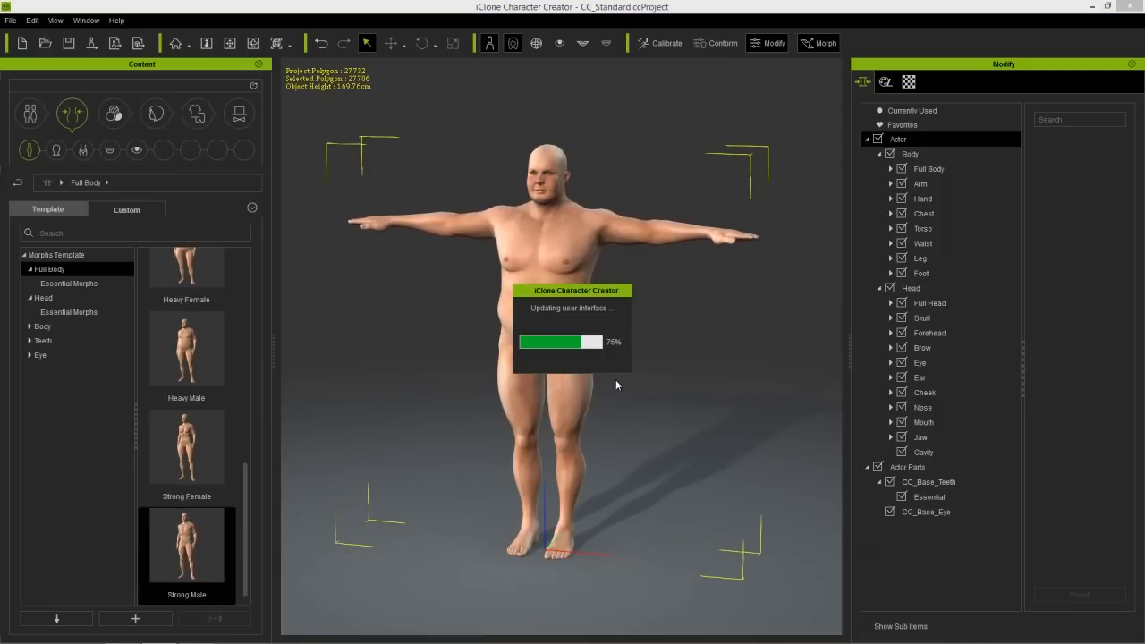
{"action": "right_click_drag", "start_coordinate": [678, 242], "coordinate": [704, 270]}
{"action": "scroll", "coordinate": [591, 265], "scroll_direction": "up", "scroll_amount": 5}
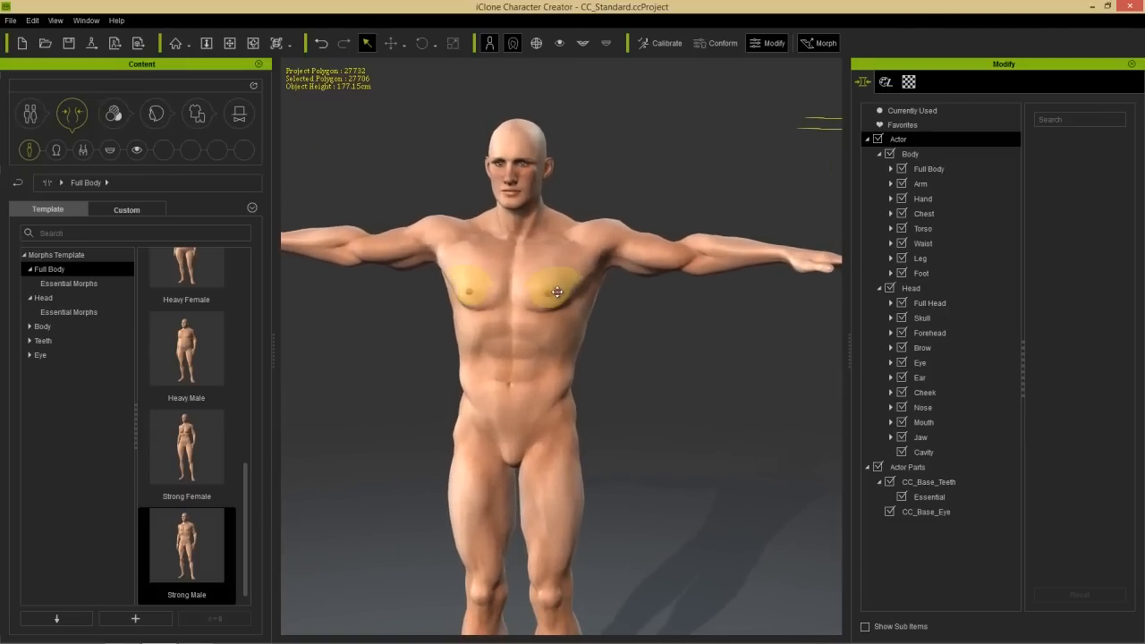
{"action": "middle_click_drag", "start_coordinate": [551, 289], "coordinate": [609, 266]}
{"action": "right_click_drag", "start_coordinate": [617, 272], "coordinate": [587, 300]}
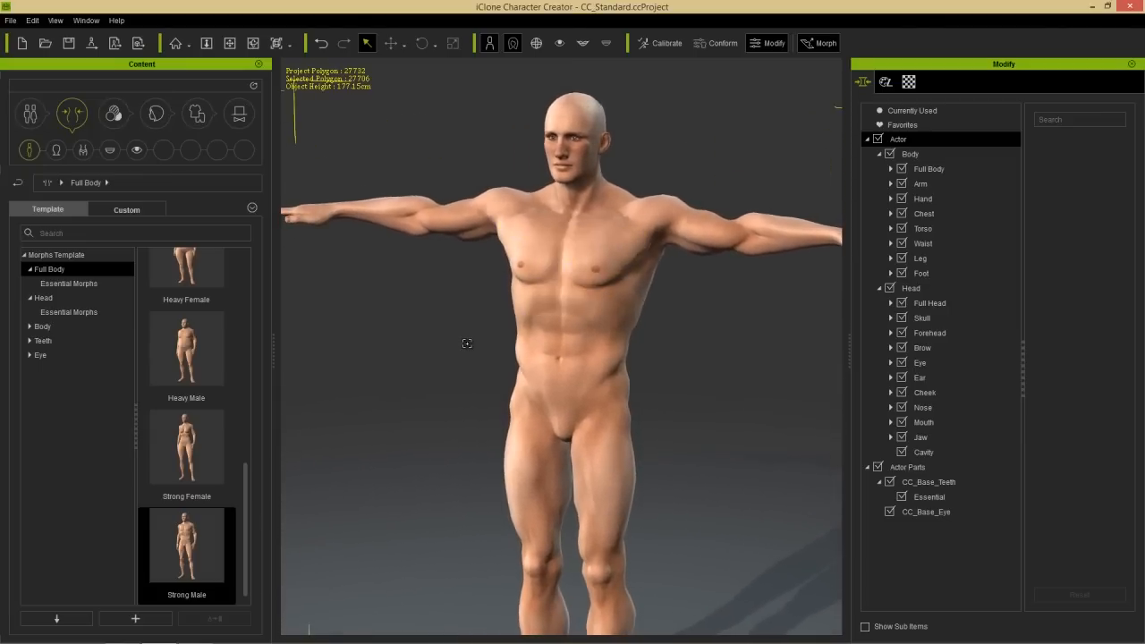
Apply the Heavy Male full body morph template to the figure.
{"action": "double_click", "coordinate": [190, 350]}
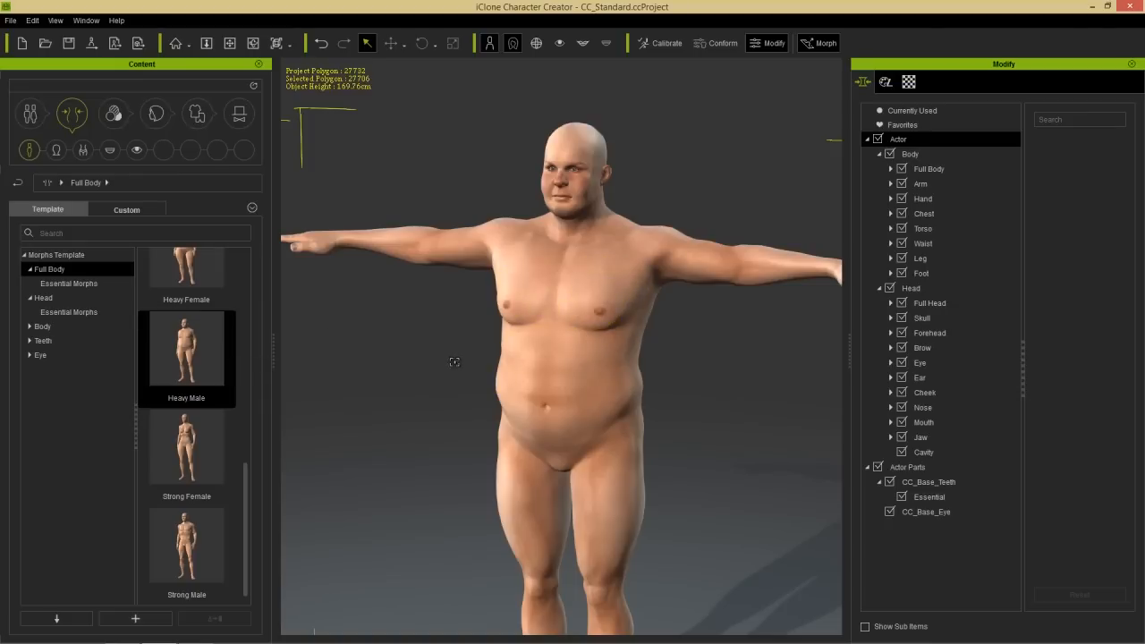
{"action": "left_click_drag", "start_coordinate": [245, 524], "coordinate": [237, 403]}
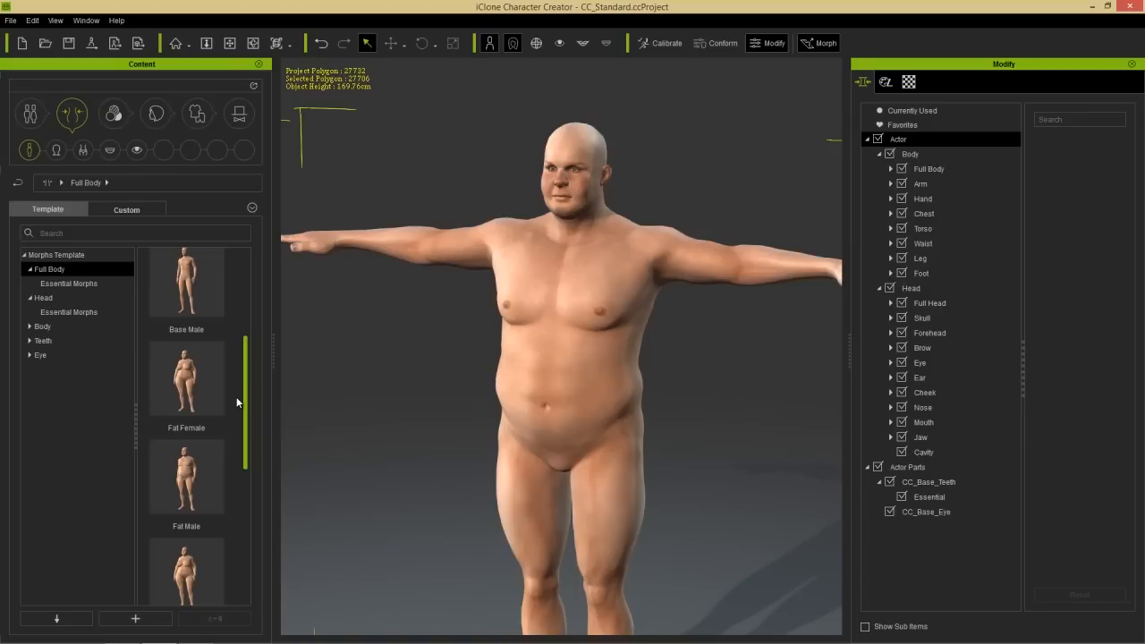
Try the Base Female head morph template on the heavy male figure.
{"action": "left_click", "coordinate": [56, 150]}
{"action": "left_click_drag", "start_coordinate": [243, 327], "coordinate": [234, 302]}
{"action": "double_click", "coordinate": [186, 298]}
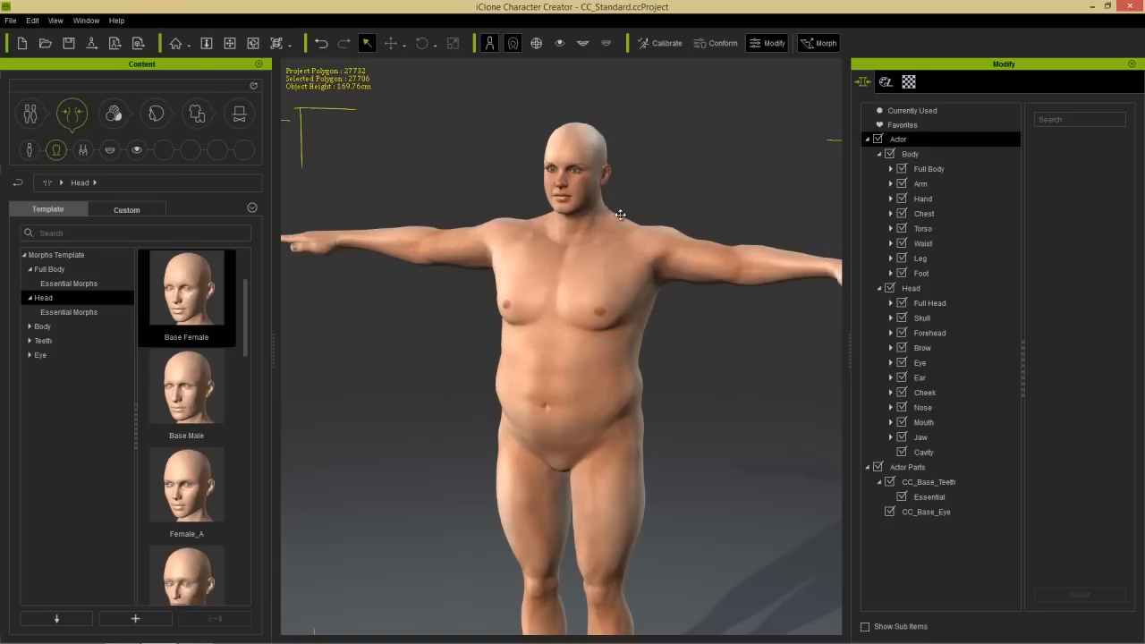
{"action": "middle_click_drag", "start_coordinate": [621, 215], "coordinate": [621, 224]}
{"action": "mouse_move", "coordinate": [709, 313]}
{"action": "right_mouse_down"}
{"action": "mouse_move", "coordinate": [618, 313]}
{"action": "mouse_move", "coordinate": [701, 301]}
{"action": "right_mouse_up"}
{"action": "middle_click_drag", "start_coordinate": [642, 397], "coordinate": [638, 354]}
Apply the Male_A head morph template to the figure and check the new face.
{"action": "left_click_drag", "start_coordinate": [239, 314], "coordinate": [252, 472]}
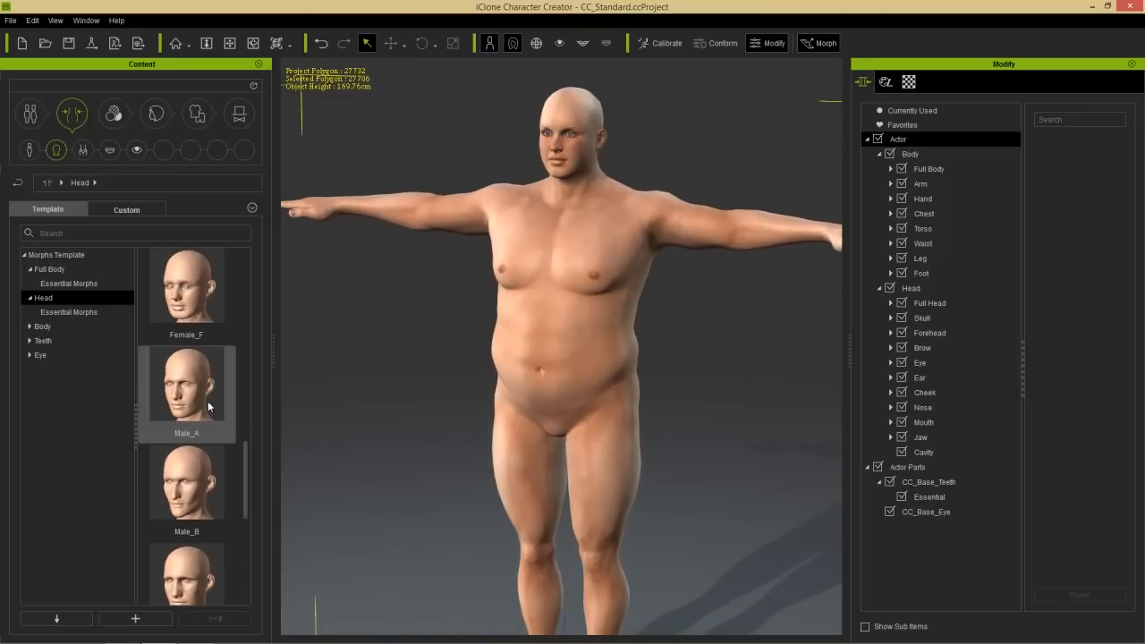
{"action": "double_click", "coordinate": [191, 385]}
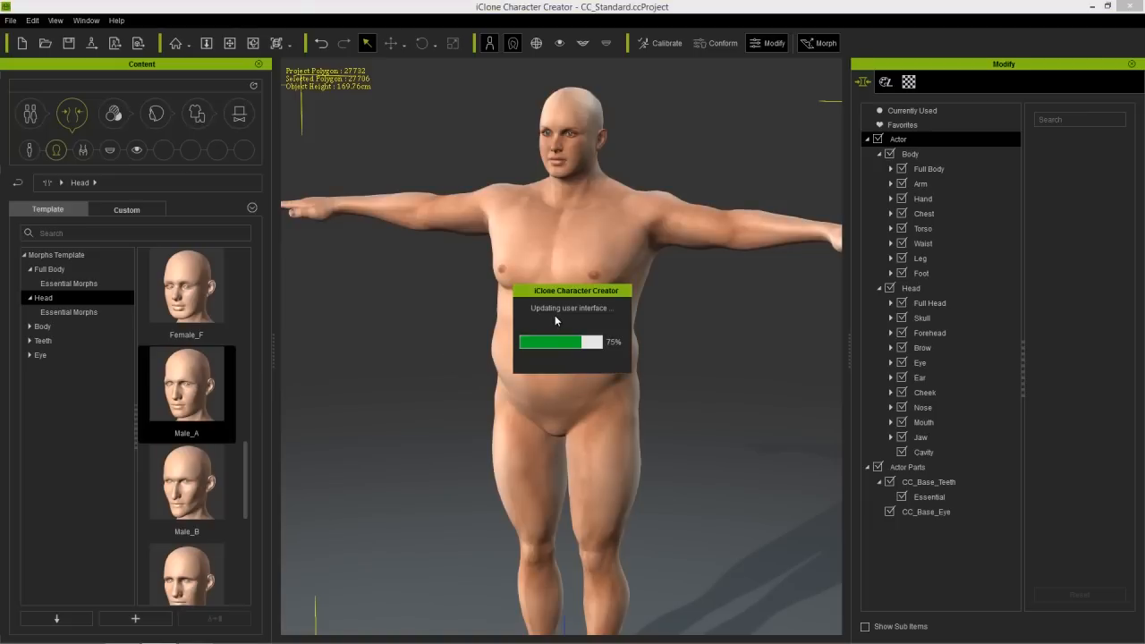
{"action": "middle_click_drag", "start_coordinate": [589, 236], "coordinate": [570, 321]}
{"action": "mouse_move", "coordinate": [539, 337]}
{"action": "right_mouse_down"}
{"action": "mouse_move", "coordinate": [598, 328]}
{"action": "mouse_move", "coordinate": [561, 337]}
{"action": "right_mouse_up"}
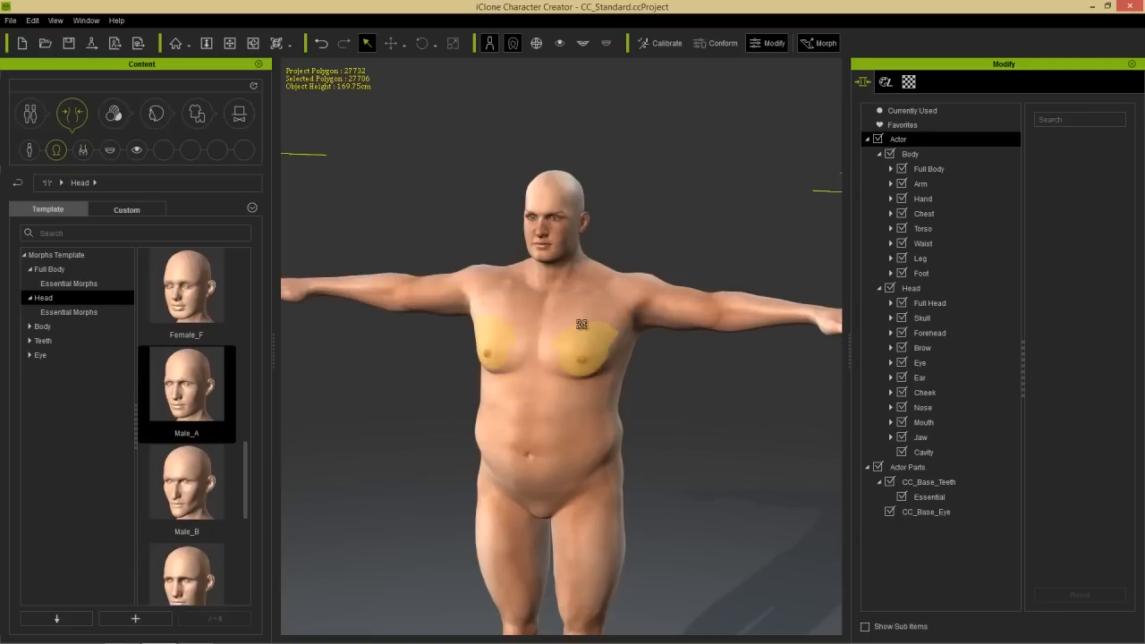
Browse the Body morph templates and the Essential Morphs collections for the head and body.
{"action": "left_click", "coordinate": [84, 150]}
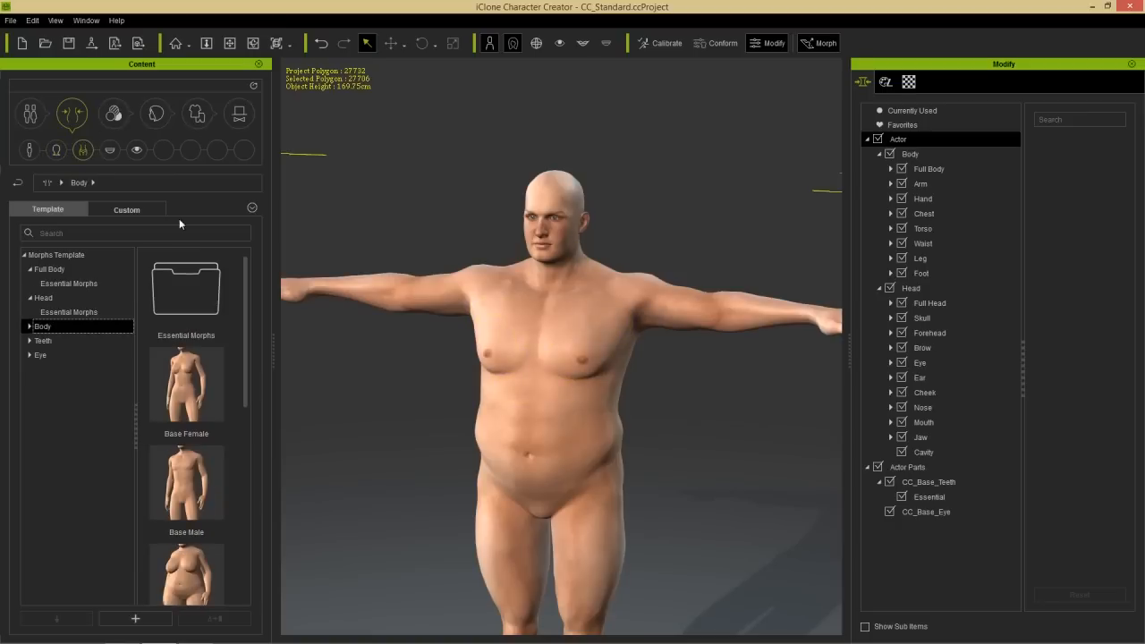
{"action": "mouse_move", "coordinate": [242, 285]}
{"action": "left_mouse_down"}
{"action": "mouse_move", "coordinate": [239, 497]}
{"action": "mouse_move", "coordinate": [240, 268]}
{"action": "left_mouse_up"}
{"action": "left_click", "coordinate": [79, 312]}
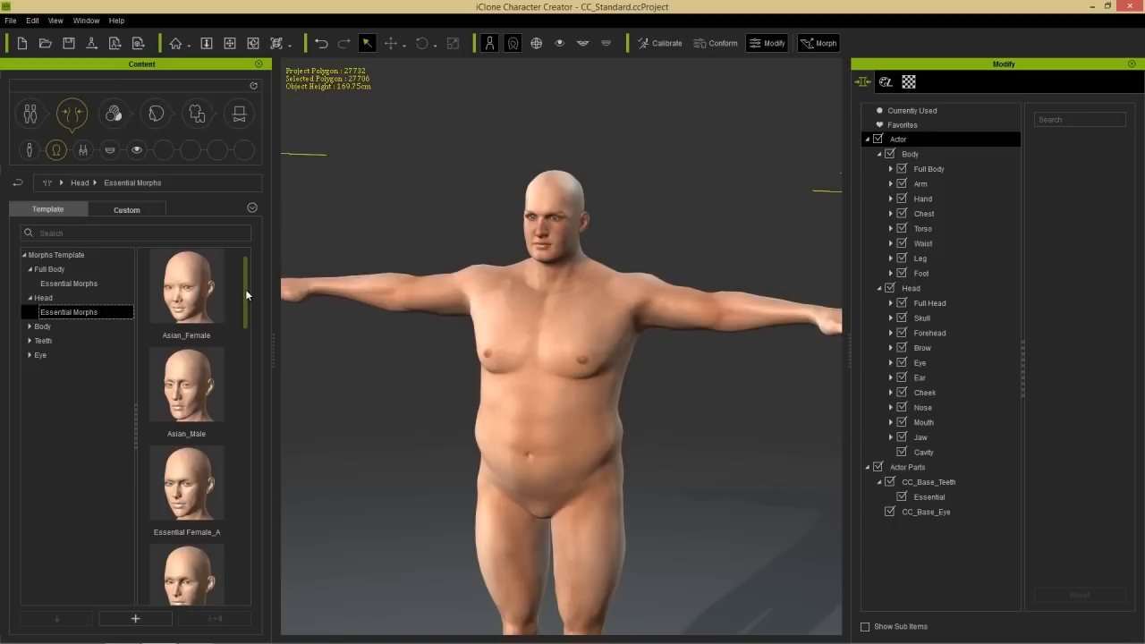
{"action": "left_click_drag", "start_coordinate": [247, 296], "coordinate": [257, 571]}
{"action": "left_click", "coordinate": [44, 298]}
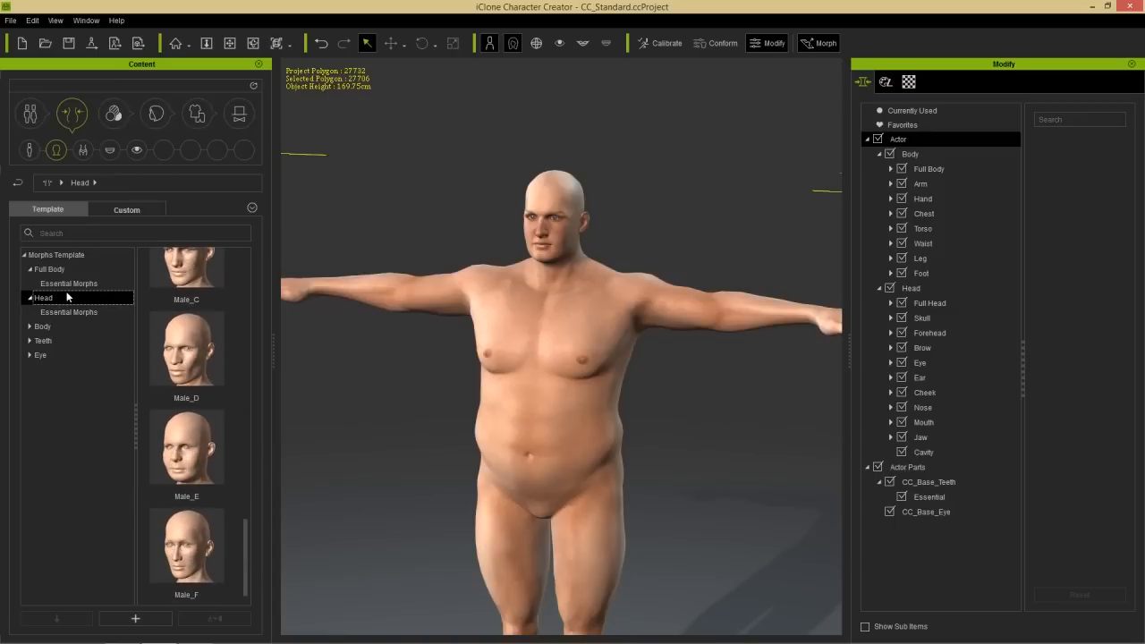
{"action": "left_click", "coordinate": [69, 283]}
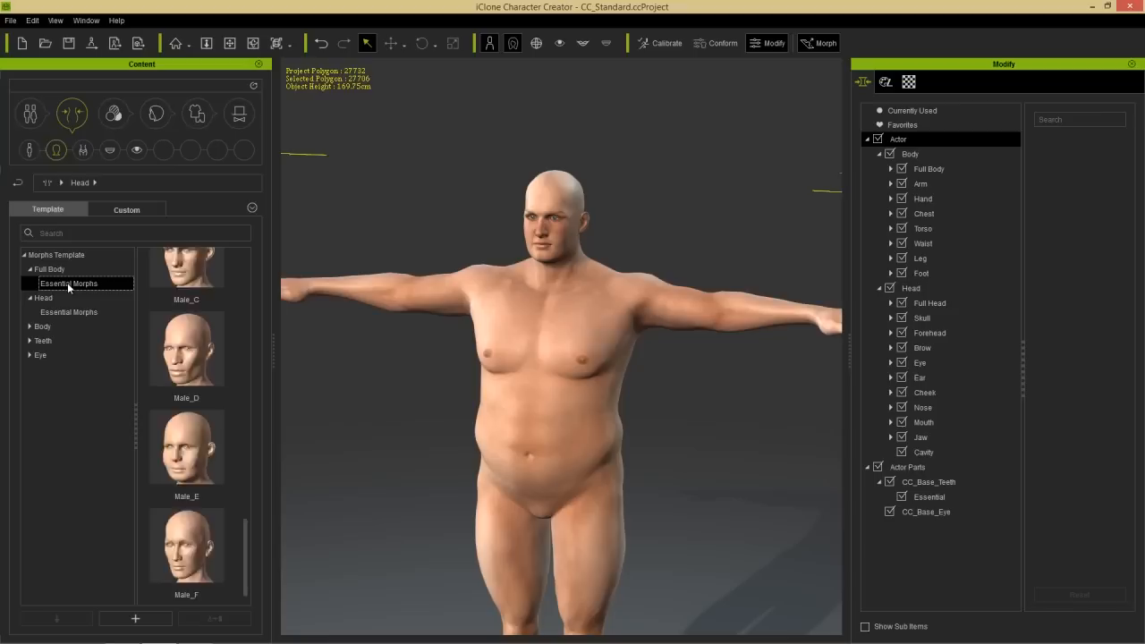
{"action": "left_click", "coordinate": [31, 328]}
{"action": "left_click", "coordinate": [54, 343]}
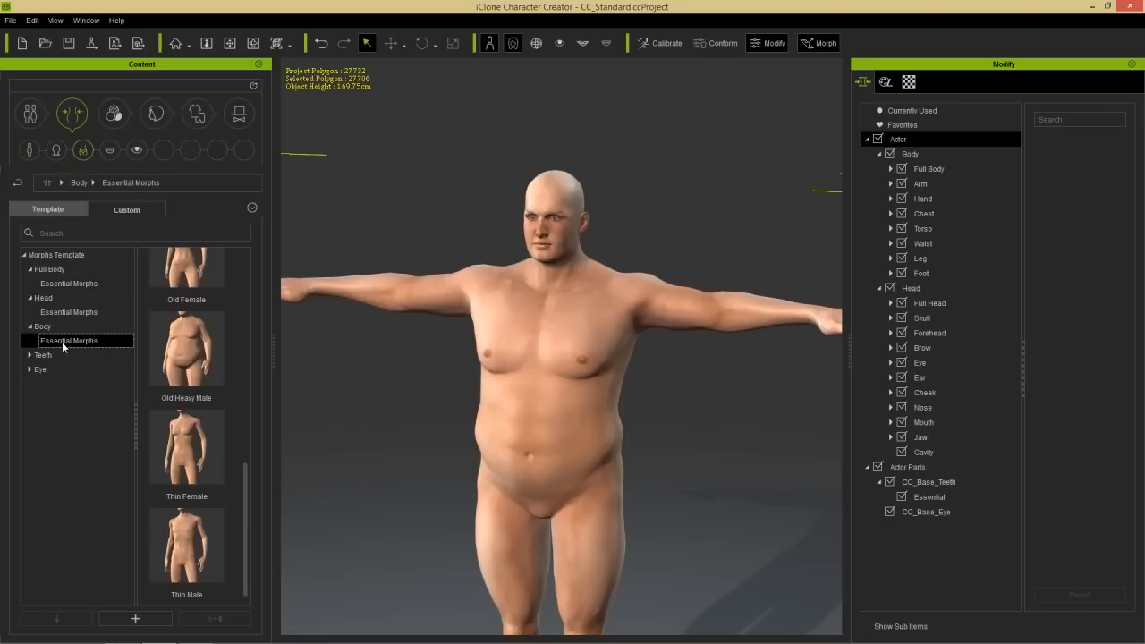
{"action": "left_click_drag", "start_coordinate": [243, 496], "coordinate": [251, 303]}
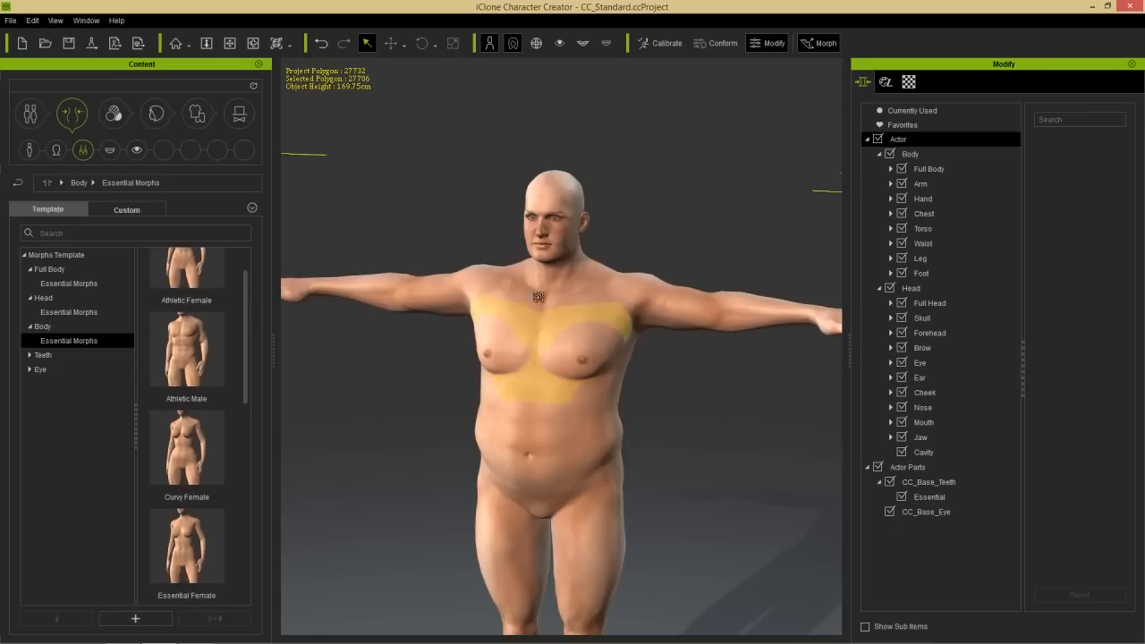
Look through the Teeth and Eye morph templates.
{"action": "left_click", "coordinate": [115, 151]}
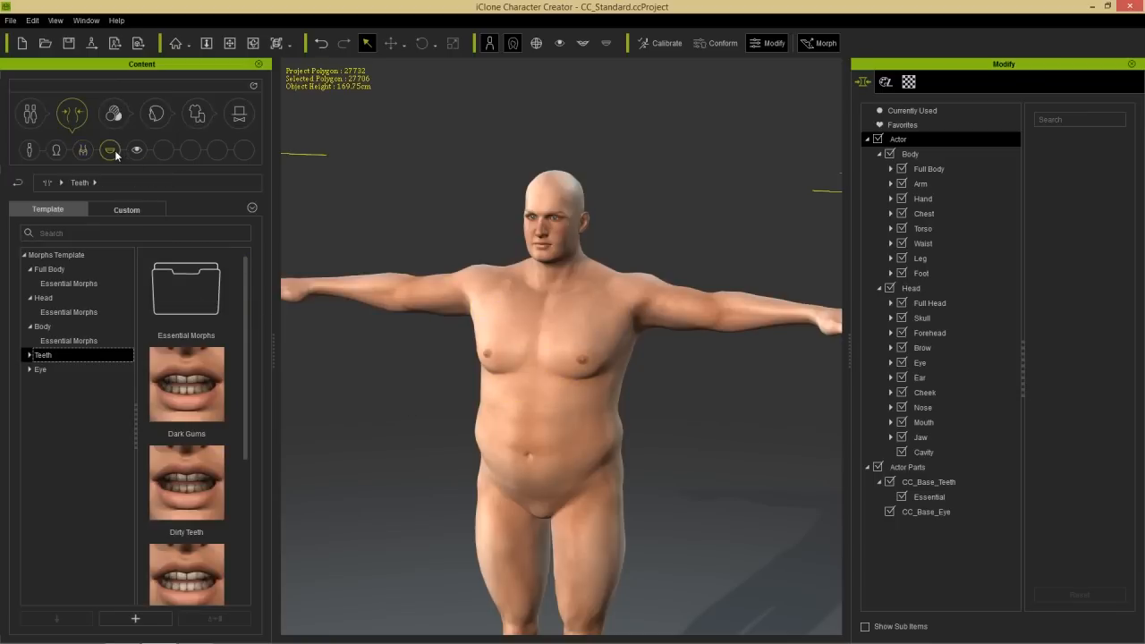
{"action": "left_click", "coordinate": [138, 151]}
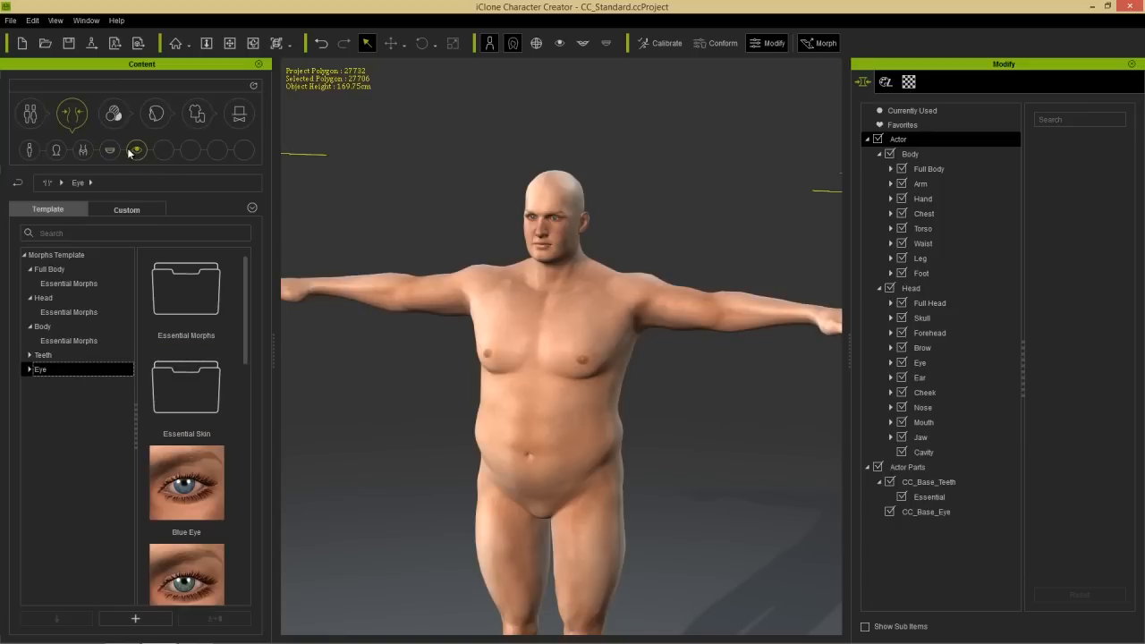
{"action": "left_click", "coordinate": [115, 153]}
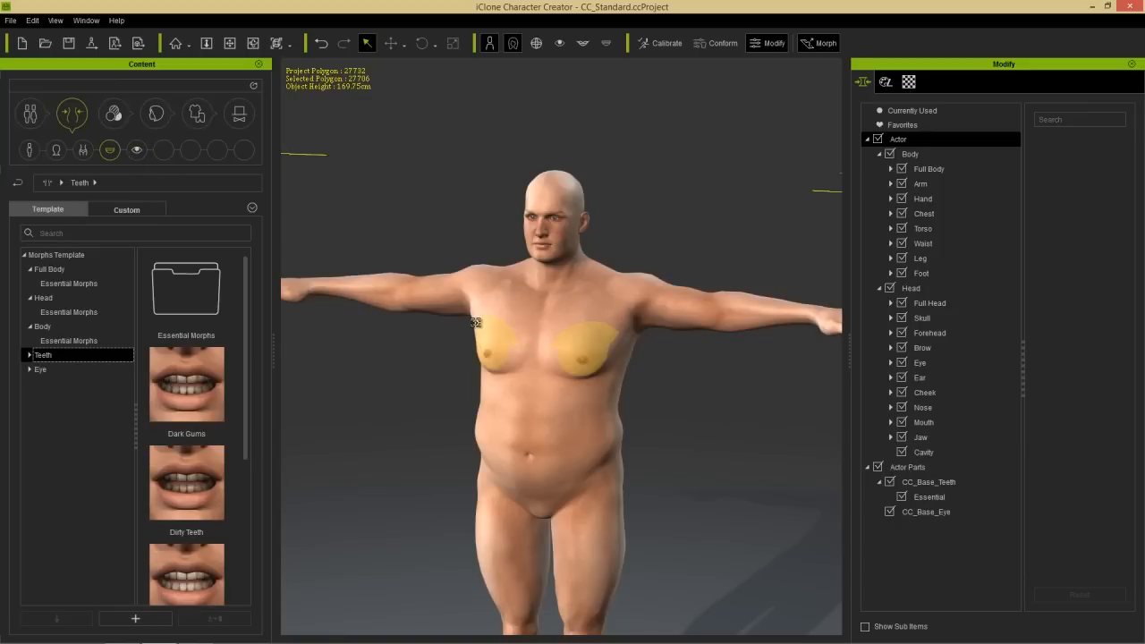
Select the figure's torso to show its morph sliders, and widen the Modify panel and slider area to reveal the numeric values.
{"action": "middle_click_drag", "start_coordinate": [578, 424], "coordinate": [583, 351]}
{"action": "right_click_drag", "start_coordinate": [643, 351], "coordinate": [425, 366]}
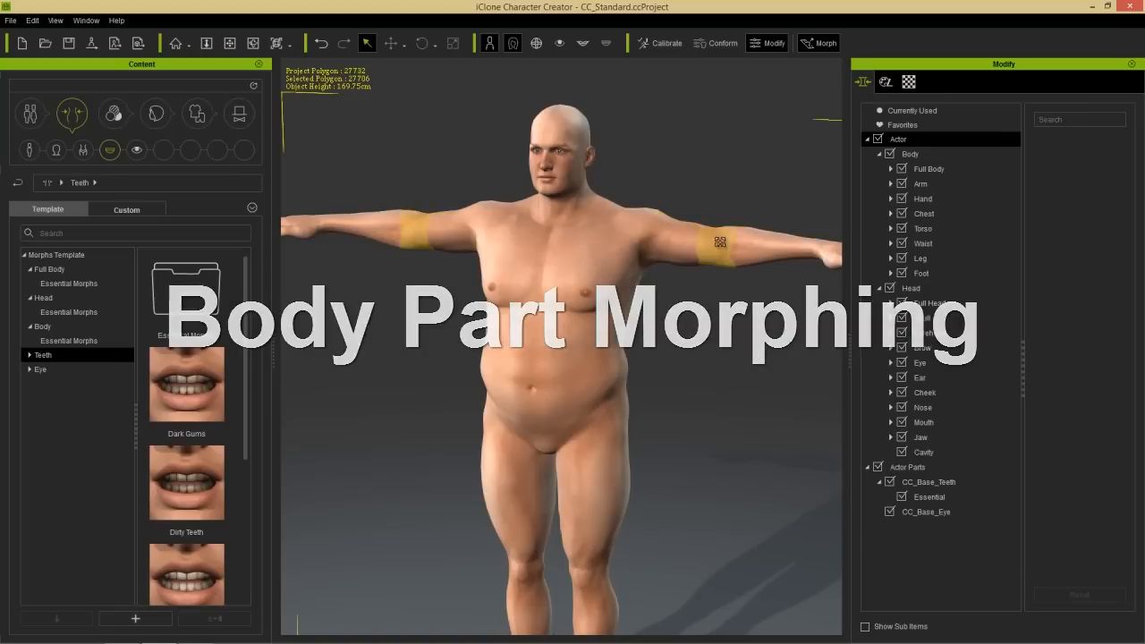
{"action": "left_click", "coordinate": [626, 224]}
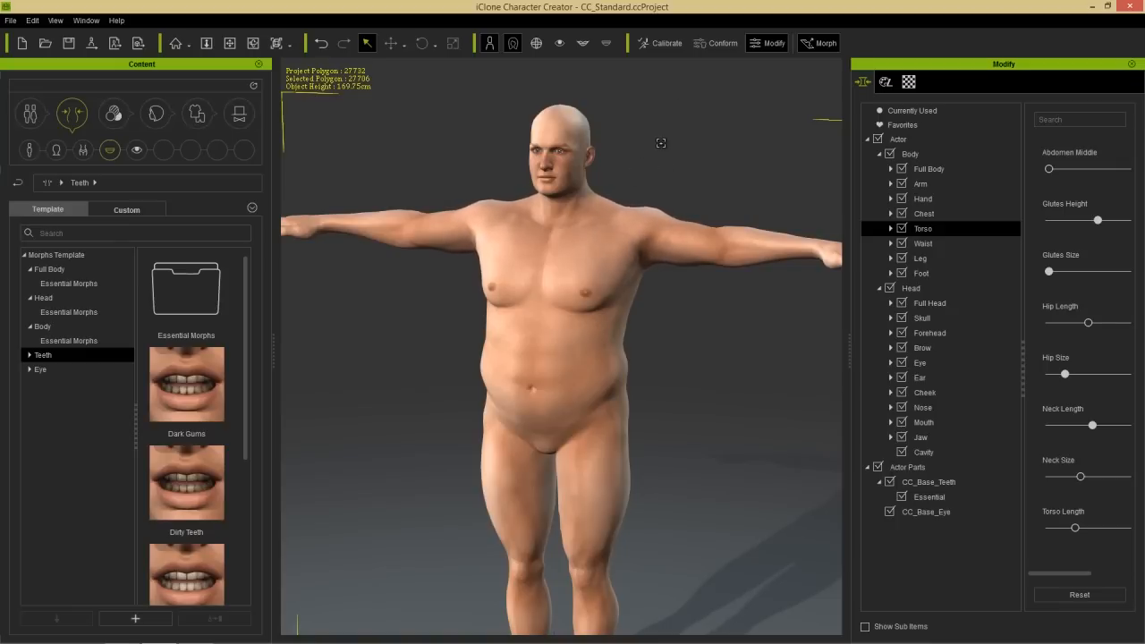
{"action": "left_click_drag", "start_coordinate": [849, 362], "coordinate": [823, 361]}
{"action": "left_click_drag", "start_coordinate": [1003, 364], "coordinate": [958, 375]}
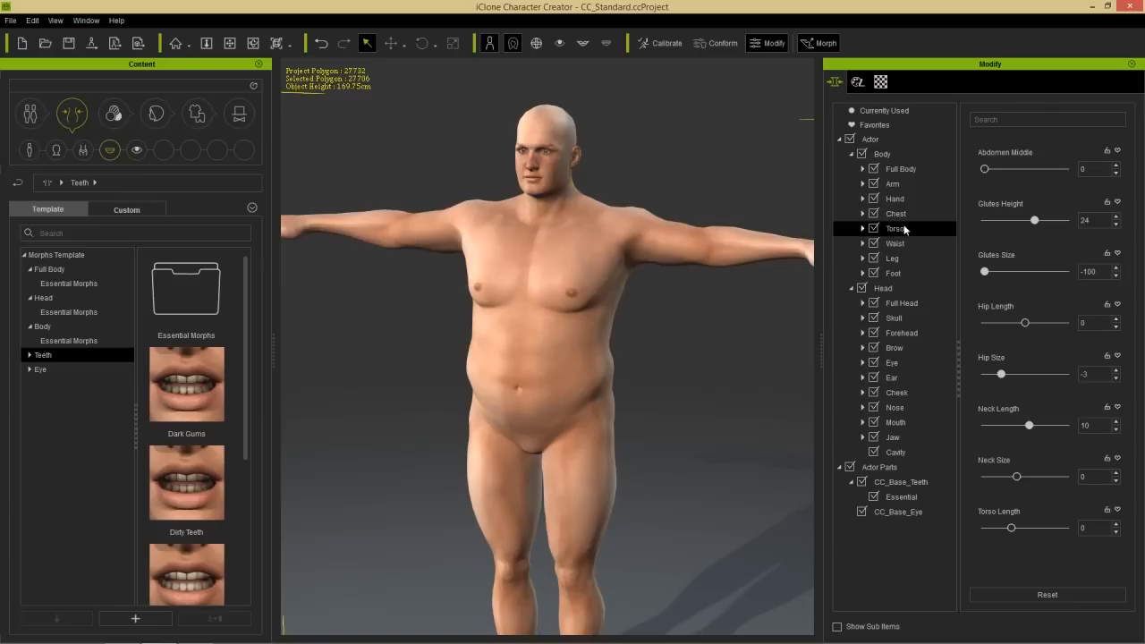
Thicken and lengthen the neck directly on the model, to Neck Size 18 and Neck Length 18.
{"action": "left_click_drag", "start_coordinate": [569, 193], "coordinate": [636, 204]}
{"action": "middle_click_drag", "start_coordinate": [565, 235], "coordinate": [562, 327]}
{"action": "scroll", "coordinate": [548, 273], "scroll_direction": "up", "scroll_amount": 5}
{"action": "middle_click_drag", "start_coordinate": [546, 266], "coordinate": [583, 335]}
{"action": "left_click_drag", "start_coordinate": [598, 303], "coordinate": [575, 185]}
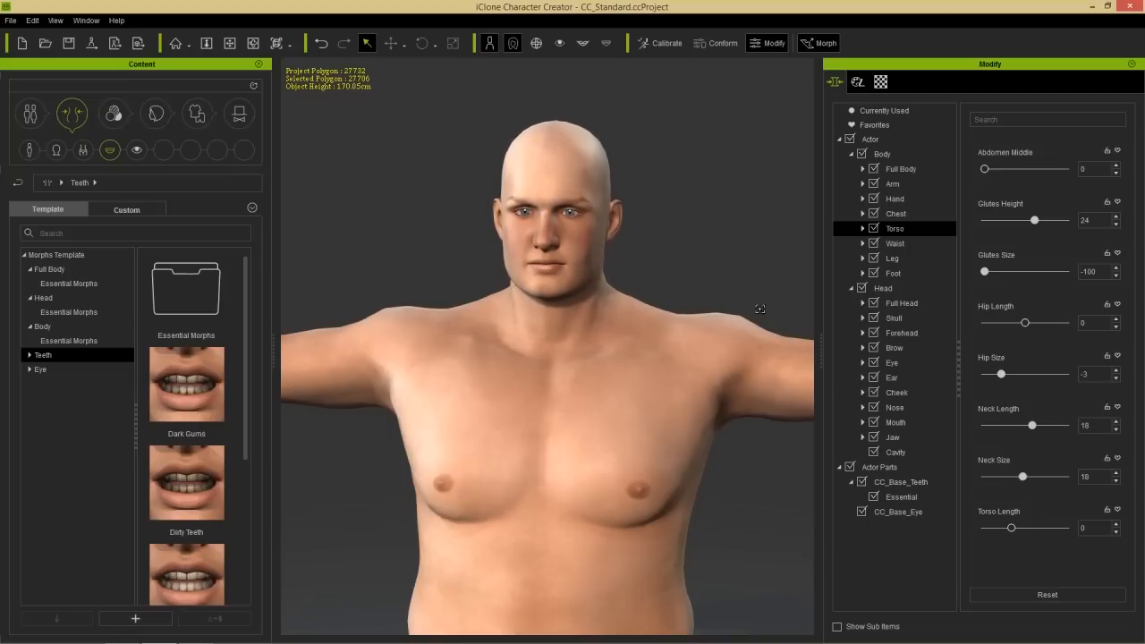
Set the torso's Neck Length morph to 21 and check the figure's proportions.
{"action": "left_click_drag", "start_coordinate": [1033, 426], "coordinate": [1036, 430]}
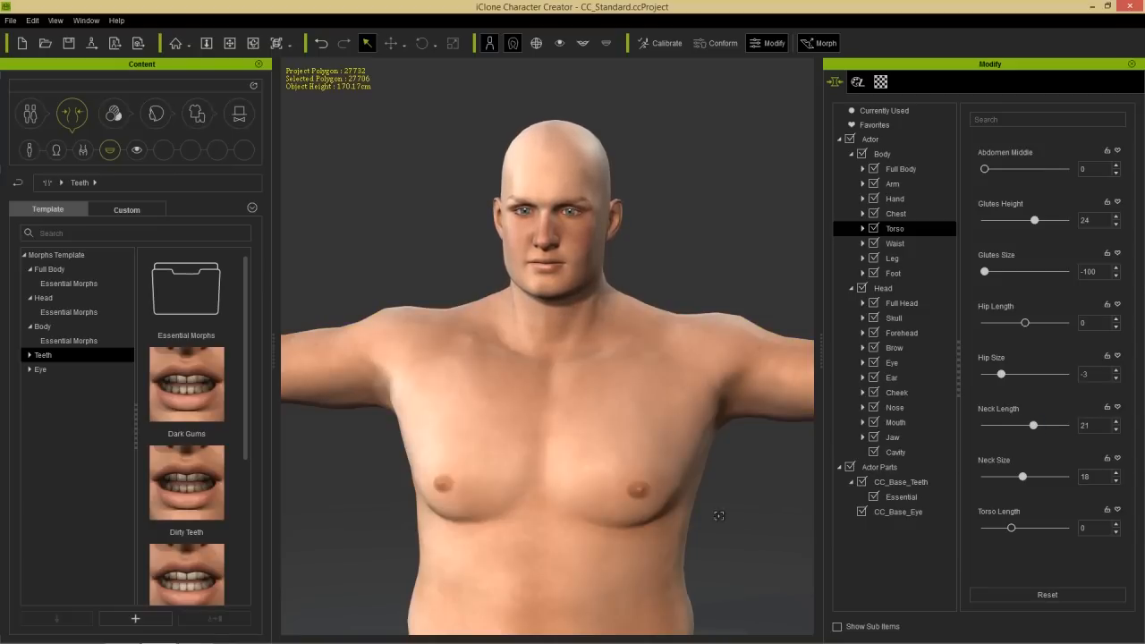
{"action": "middle_click_drag", "start_coordinate": [626, 494], "coordinate": [632, 329]}
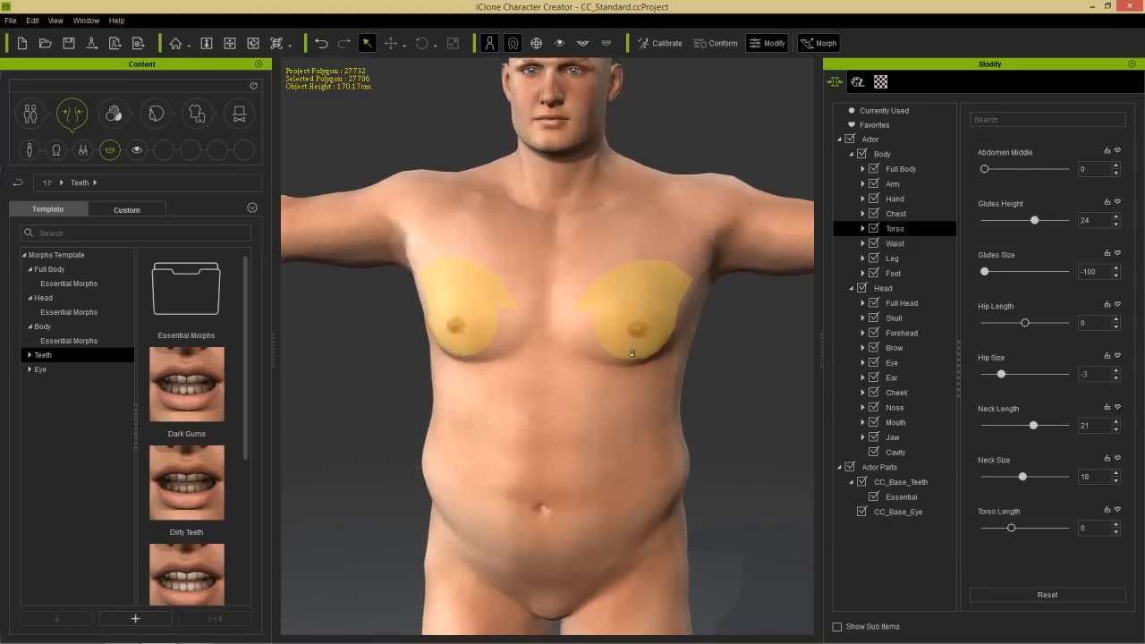
{"action": "scroll", "coordinate": [646, 392], "scroll_direction": "down", "scroll_amount": 4}
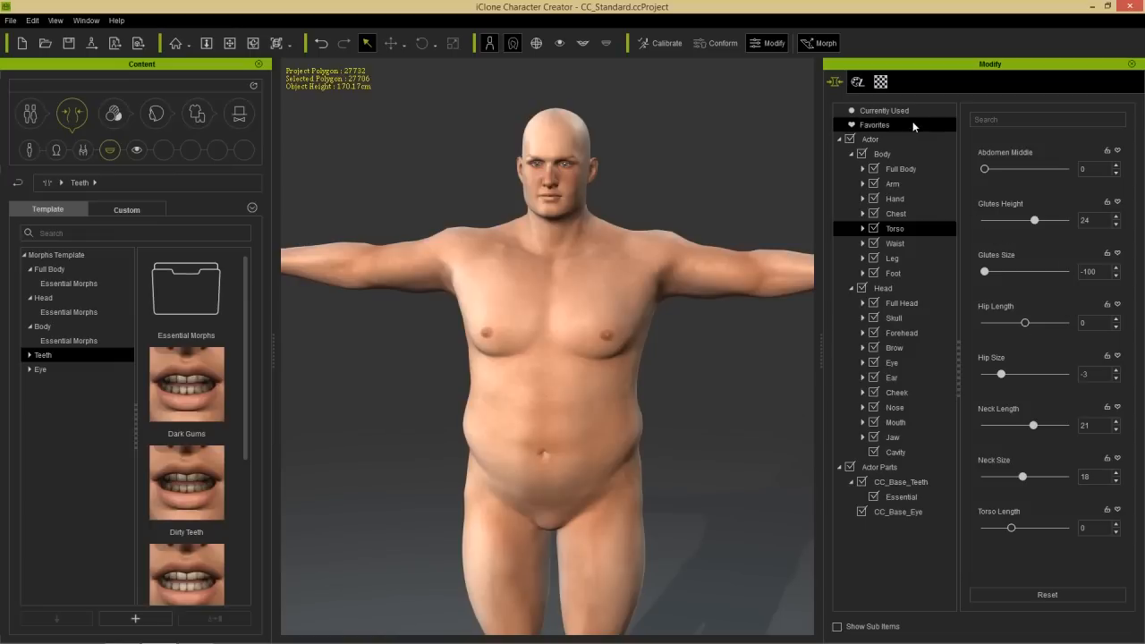
Review the currently used morphs, and set the full-body morphs to Bodybuilder 74, Fitness 50 and Heavy 35.
{"action": "left_click", "coordinate": [889, 110]}
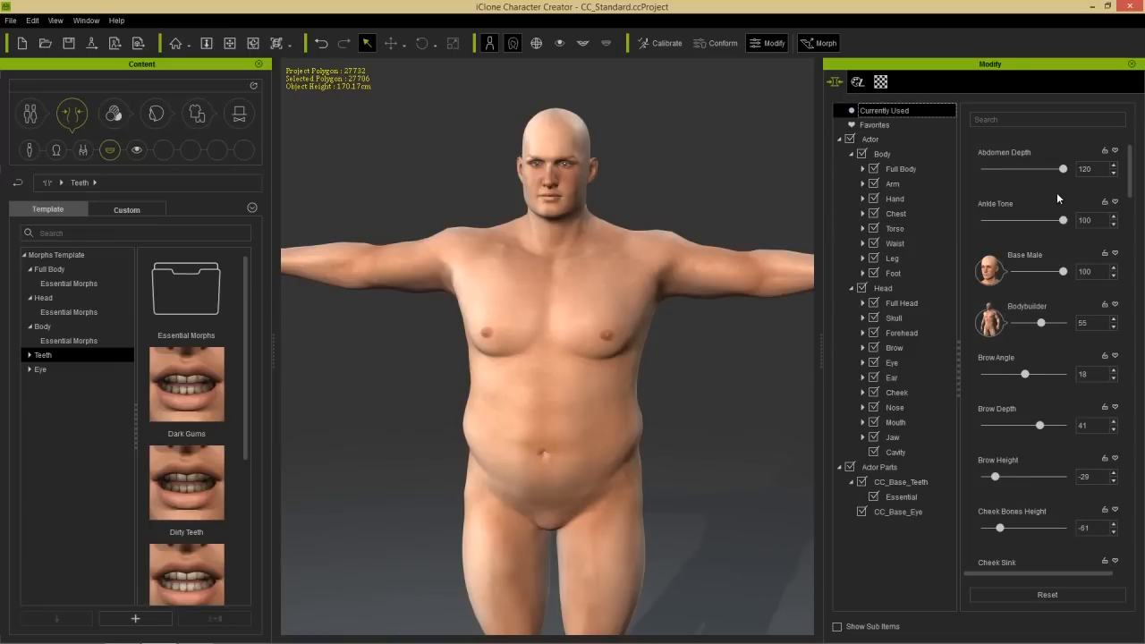
{"action": "left_click_drag", "start_coordinate": [1135, 185], "coordinate": [1133, 340]}
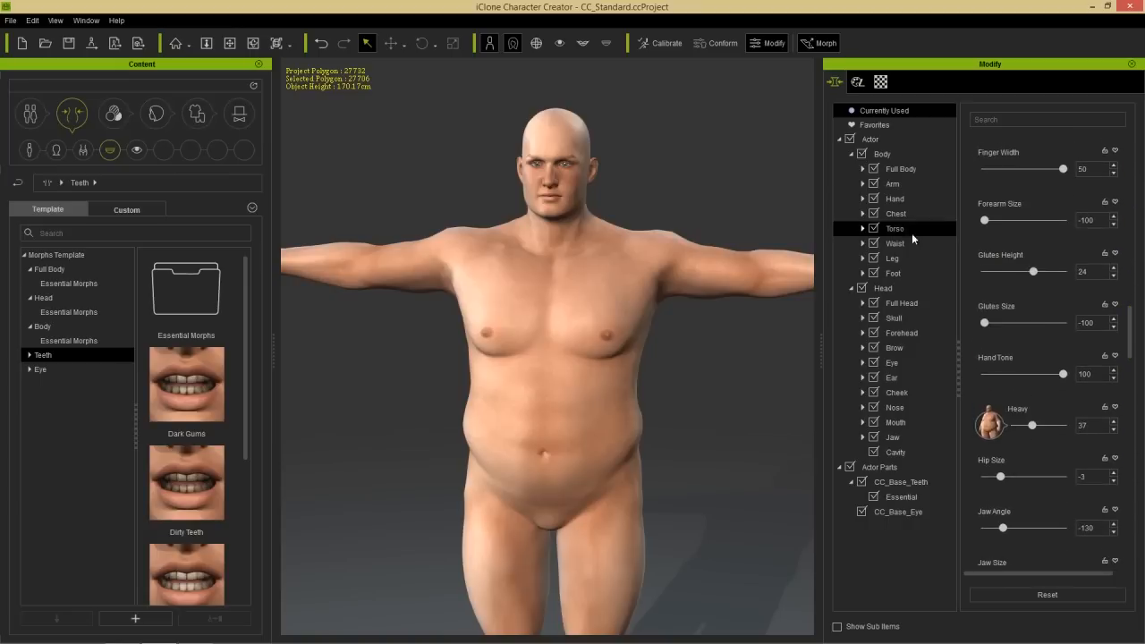
{"action": "left_click", "coordinate": [905, 170]}
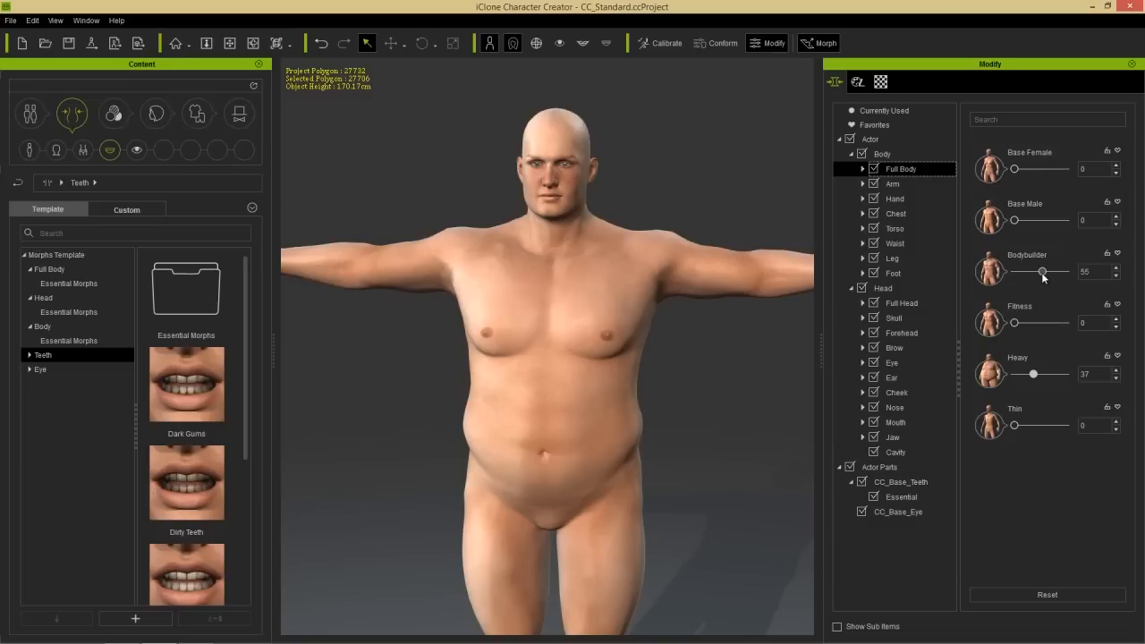
{"action": "mouse_move", "coordinate": [1042, 274]}
{"action": "left_mouse_down"}
{"action": "mouse_move", "coordinate": [1085, 277]}
{"action": "mouse_move", "coordinate": [1052, 276]}
{"action": "left_mouse_up"}
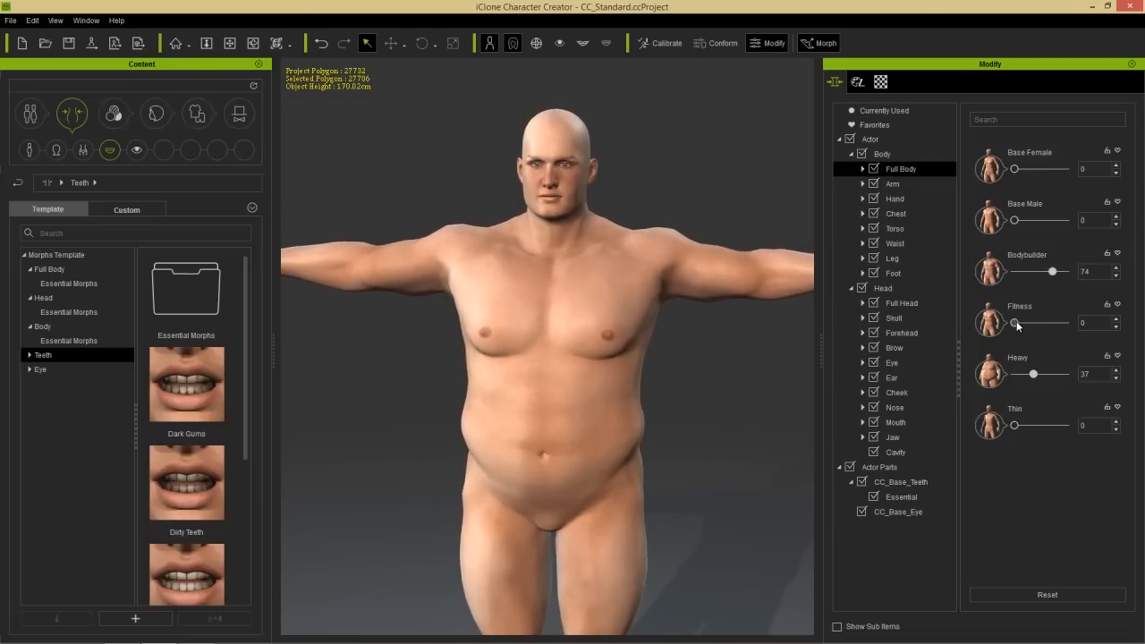
{"action": "left_click_drag", "start_coordinate": [1015, 323], "coordinate": [1043, 324]}
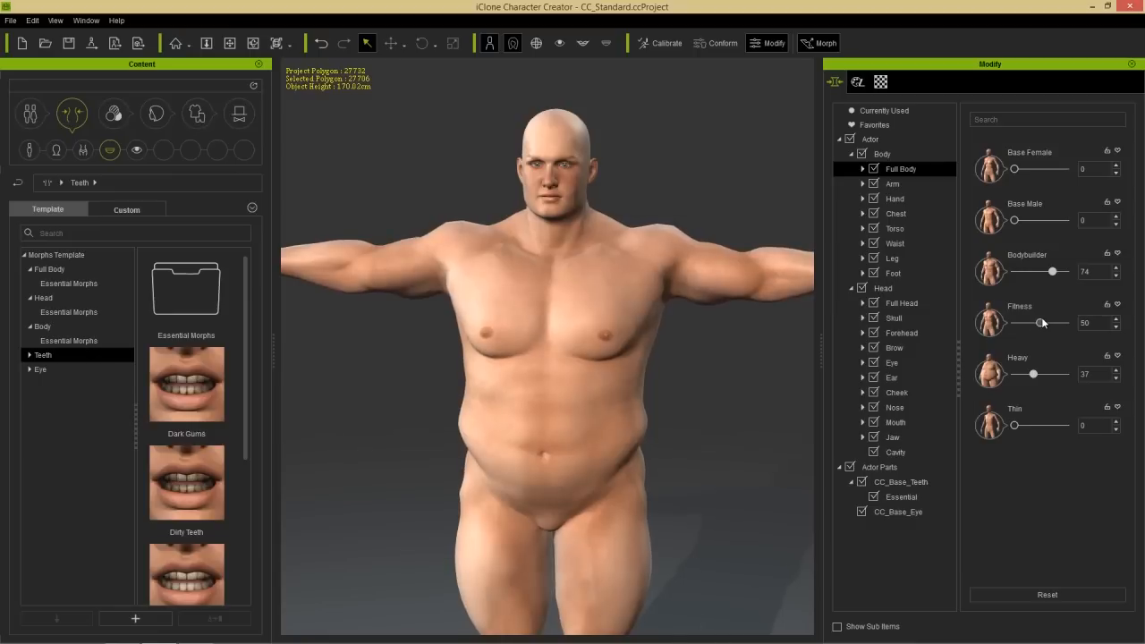
{"action": "left_click_drag", "start_coordinate": [1036, 378], "coordinate": [1033, 377]}
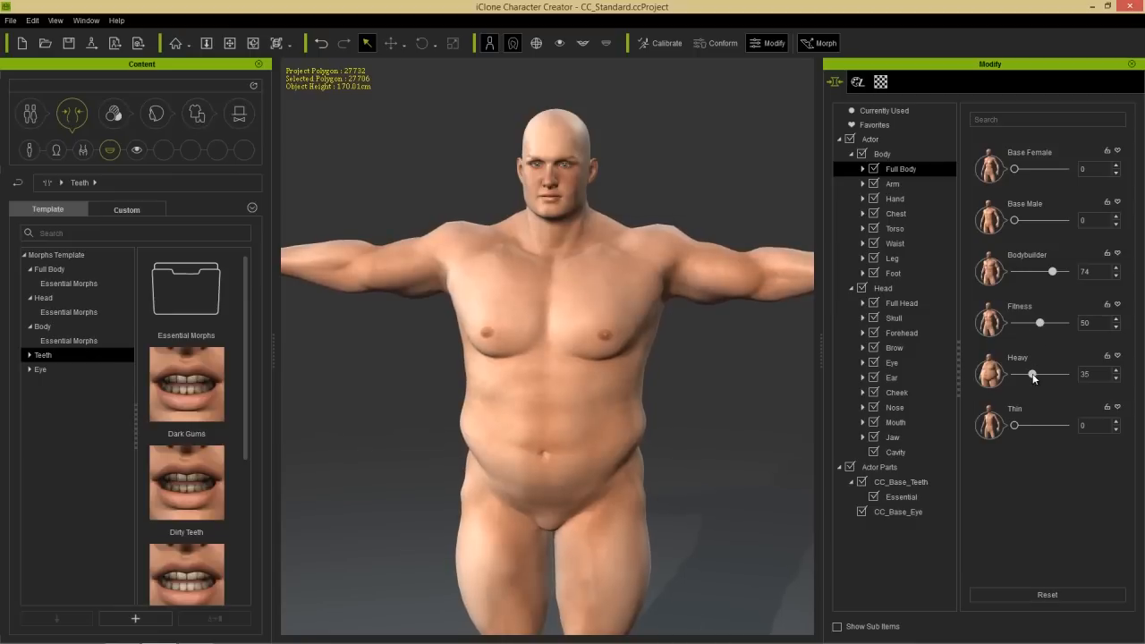
{"action": "right_click_drag", "start_coordinate": [708, 344], "coordinate": [666, 348]}
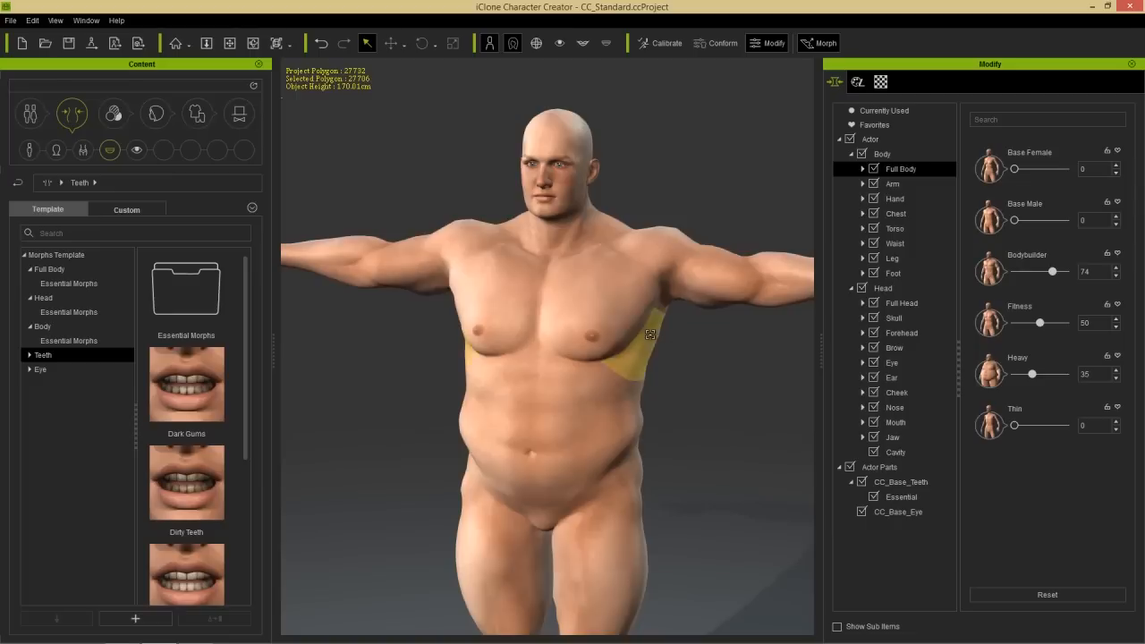
Apply the Athletic Male skin template from the normal Essential Skin collection to the character.
{"action": "left_click", "coordinate": [115, 115]}
{"action": "left_click", "coordinate": [63, 283]}
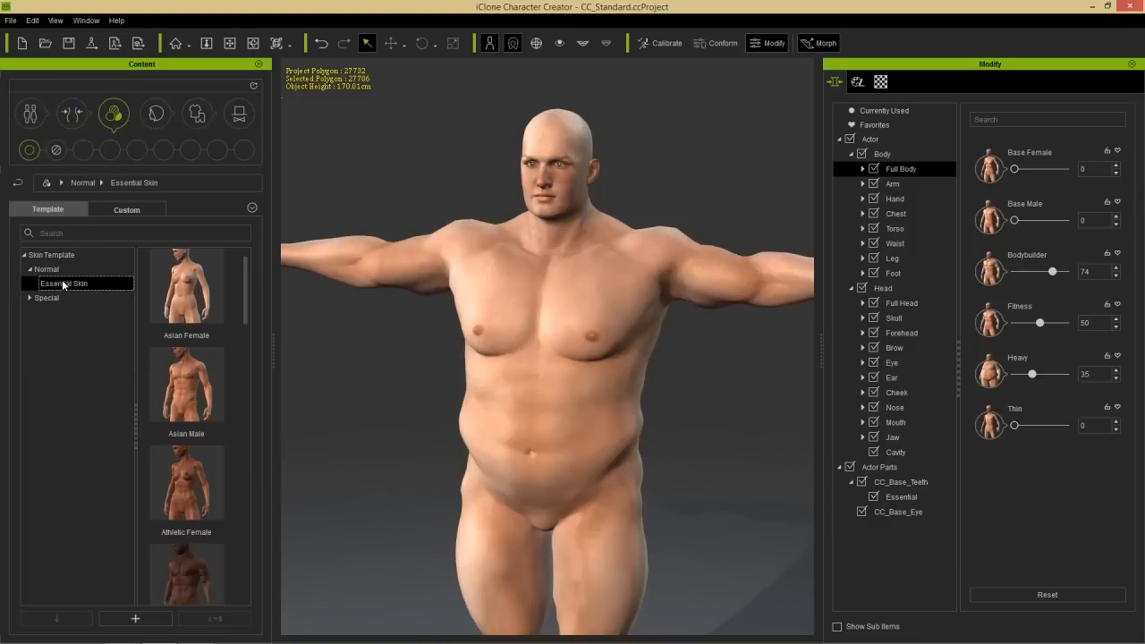
{"action": "left_click_drag", "start_coordinate": [242, 296], "coordinate": [247, 340]}
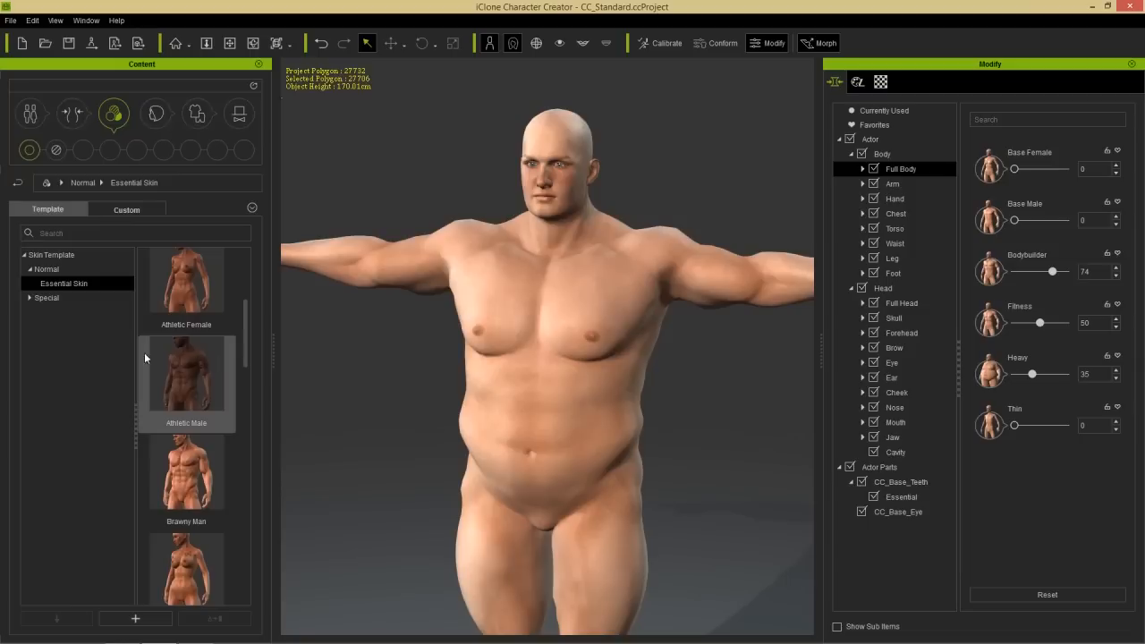
{"action": "double_click", "coordinate": [189, 370]}
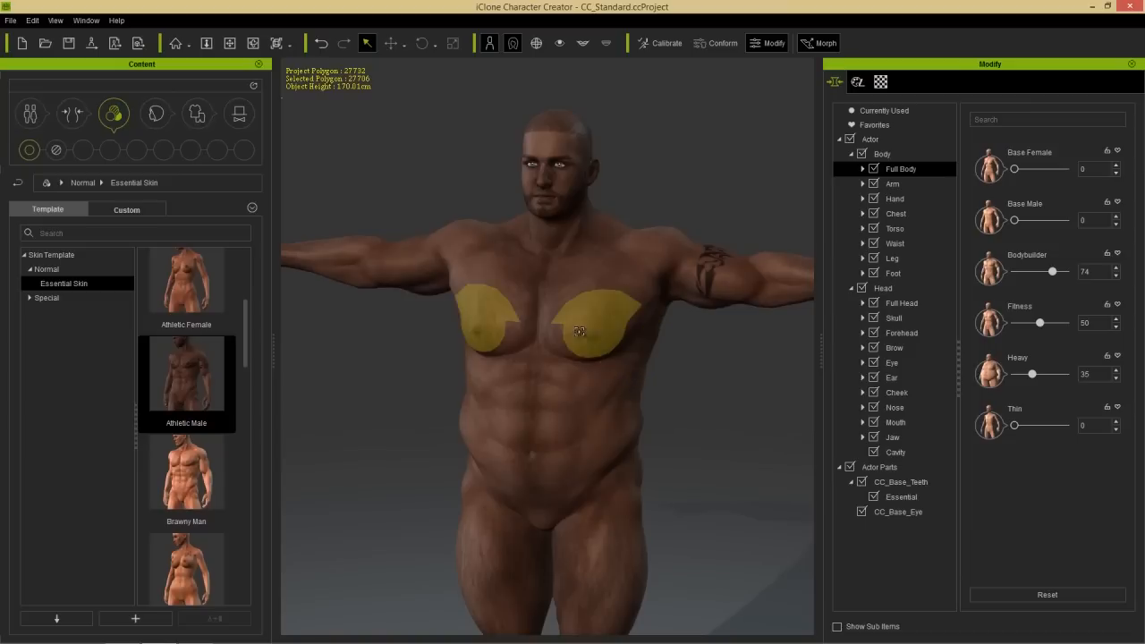
Activate the Appearance Editor and remove the body hair by setting its Matte Opacity to 0.00.
{"action": "left_click", "coordinate": [858, 81]}
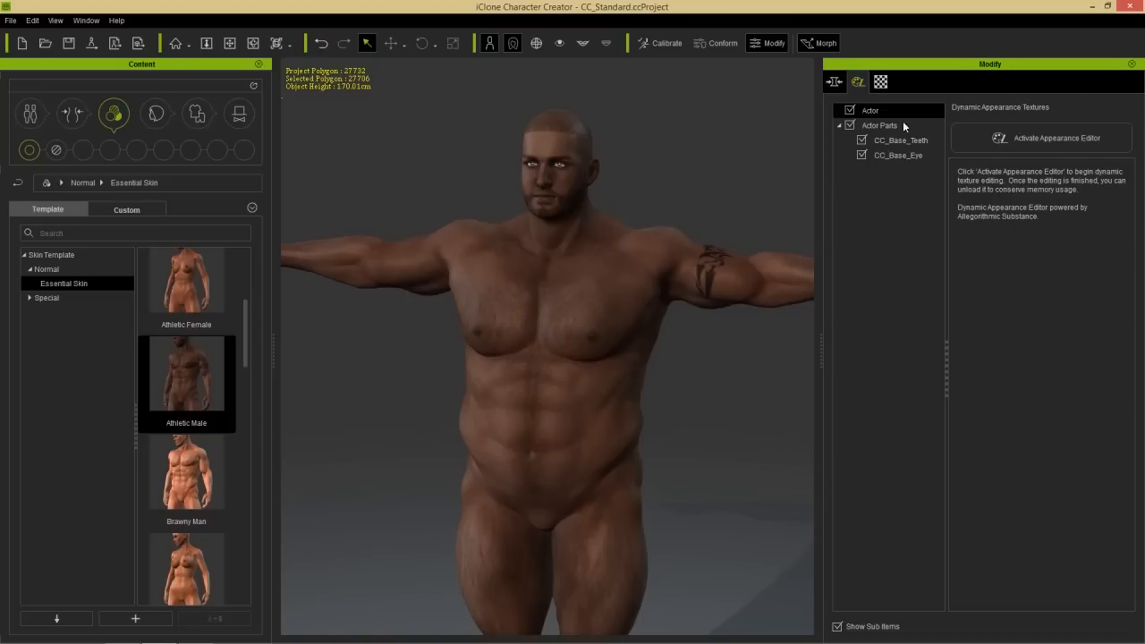
{"action": "left_click", "coordinate": [1061, 142]}
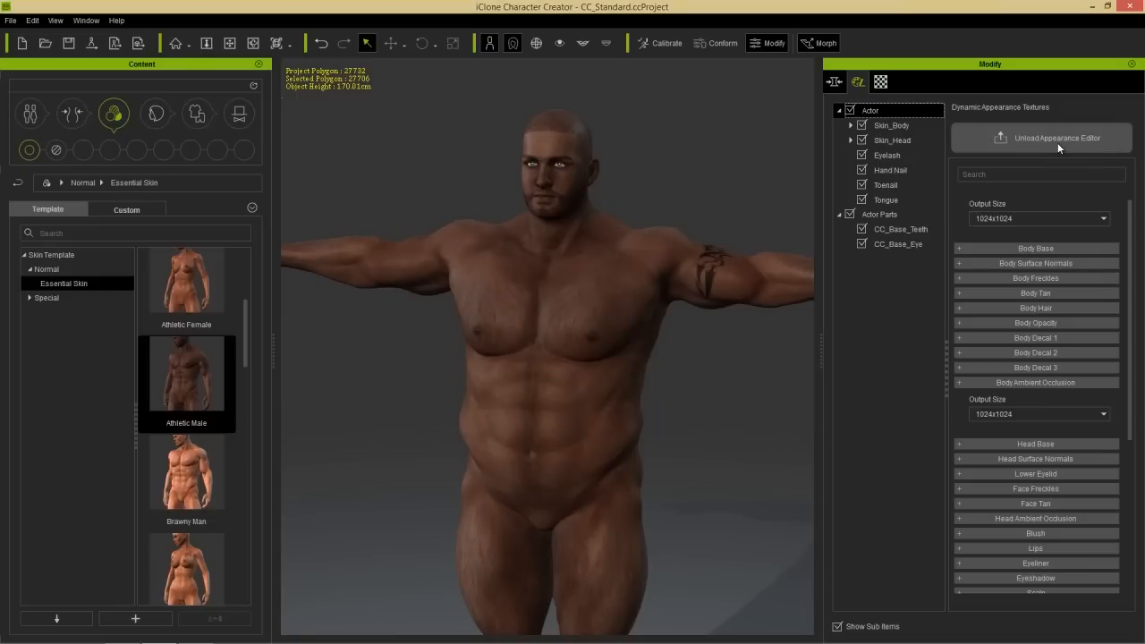
{"action": "left_click", "coordinate": [852, 125]}
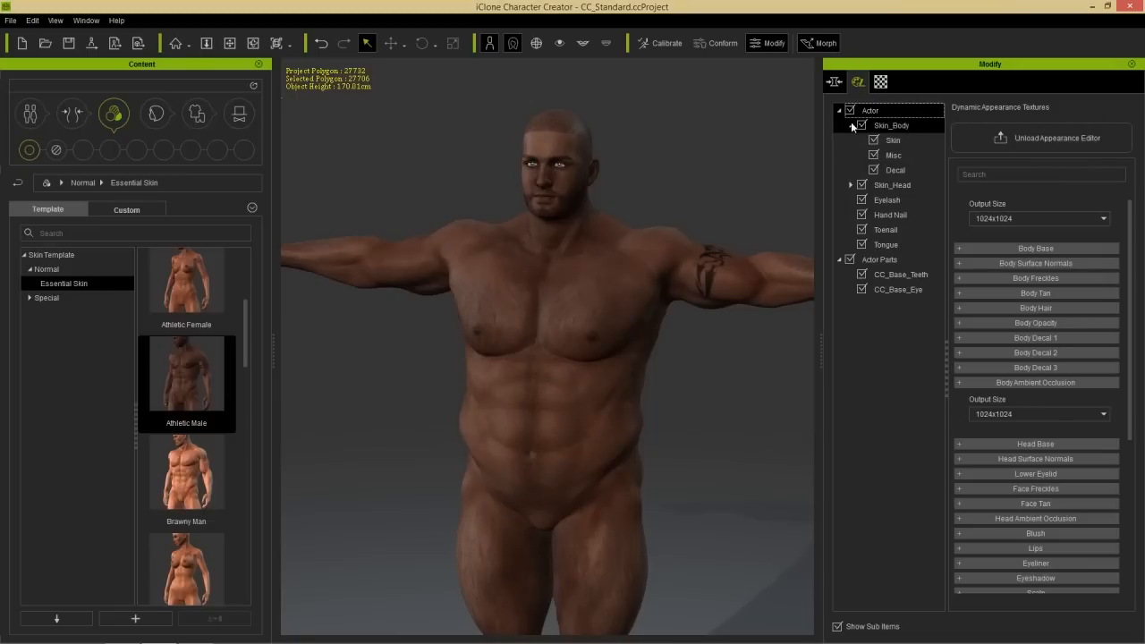
{"action": "left_click", "coordinate": [896, 155]}
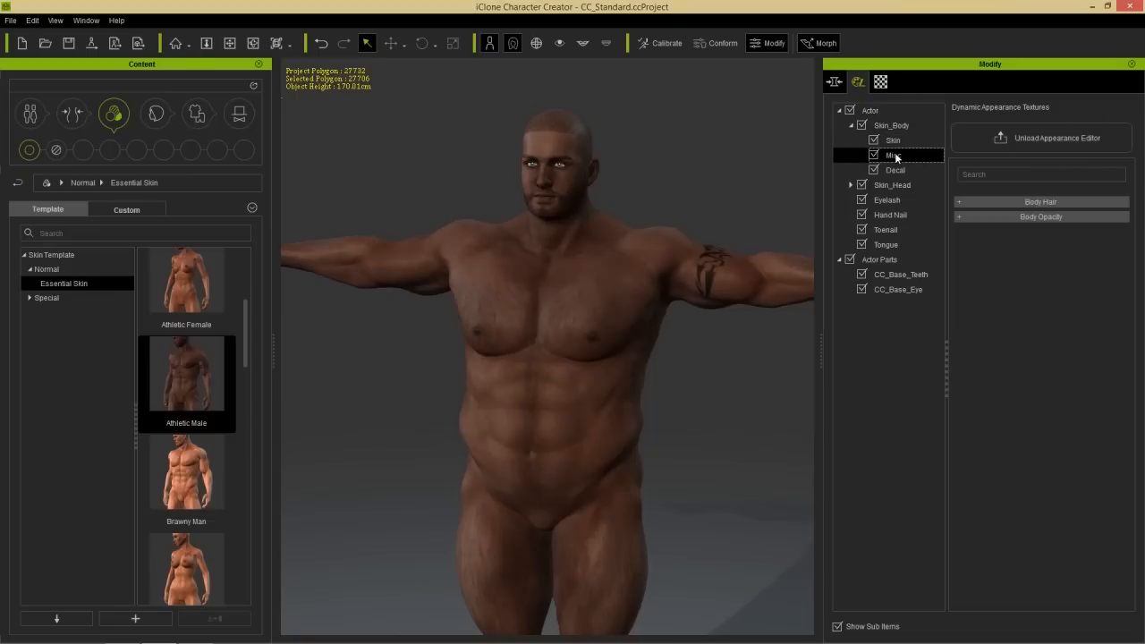
{"action": "left_click", "coordinate": [996, 204]}
{"action": "left_click_drag", "start_coordinate": [1130, 343], "coordinate": [1081, 426]}
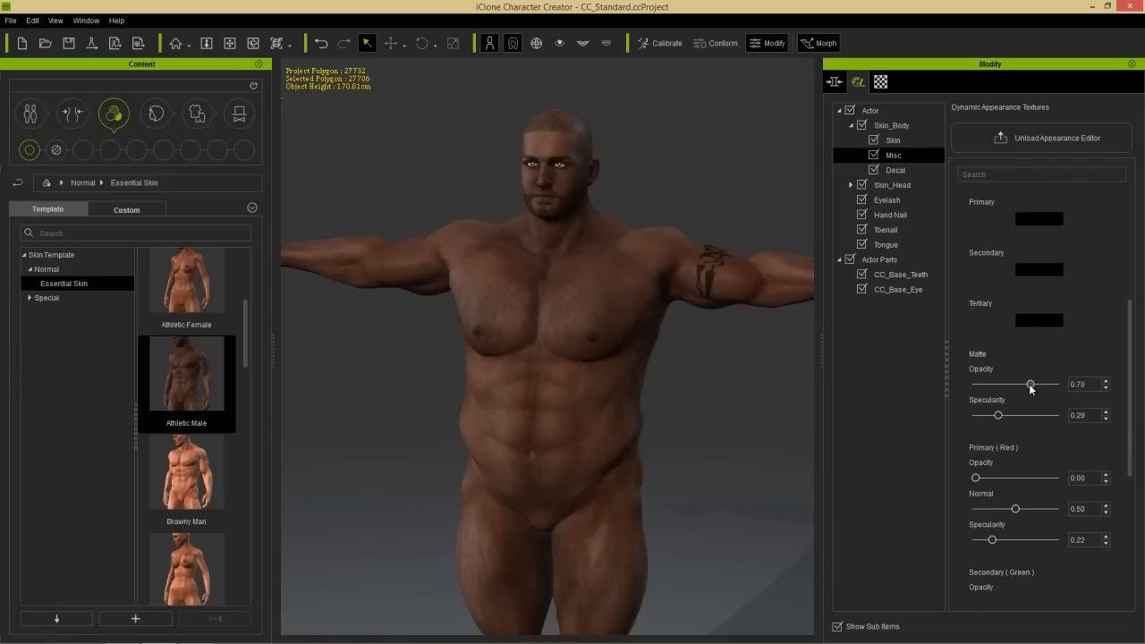
{"action": "left_click_drag", "start_coordinate": [1031, 385], "coordinate": [963, 394]}
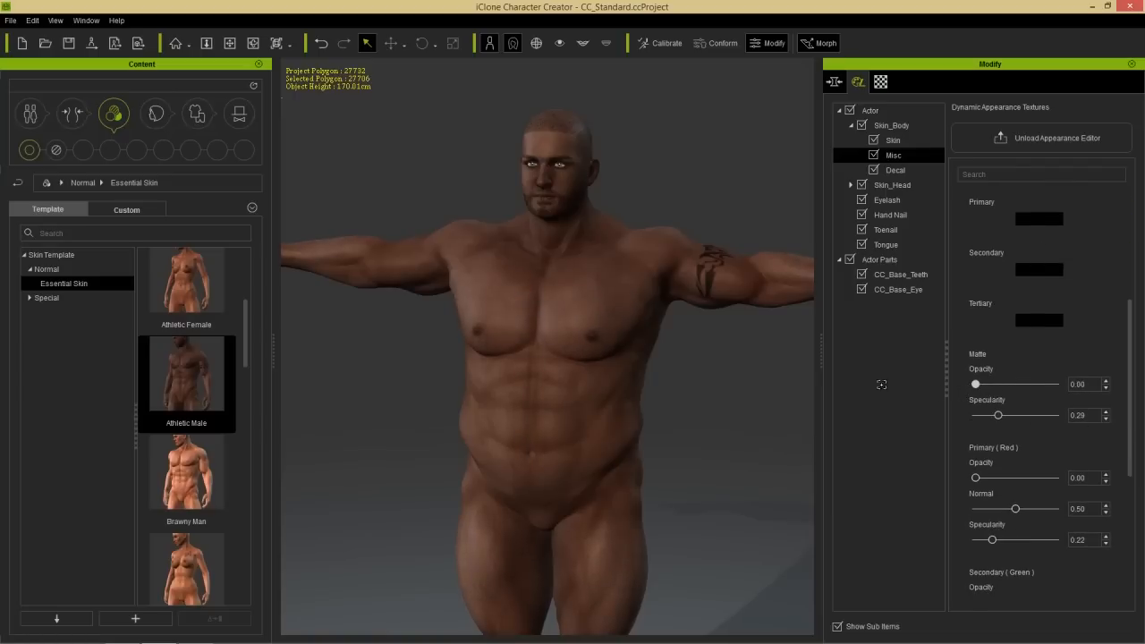
{"action": "middle_click_drag", "start_coordinate": [528, 285], "coordinate": [539, 322]}
{"action": "right_click_drag", "start_coordinate": [759, 324], "coordinate": [655, 335]}
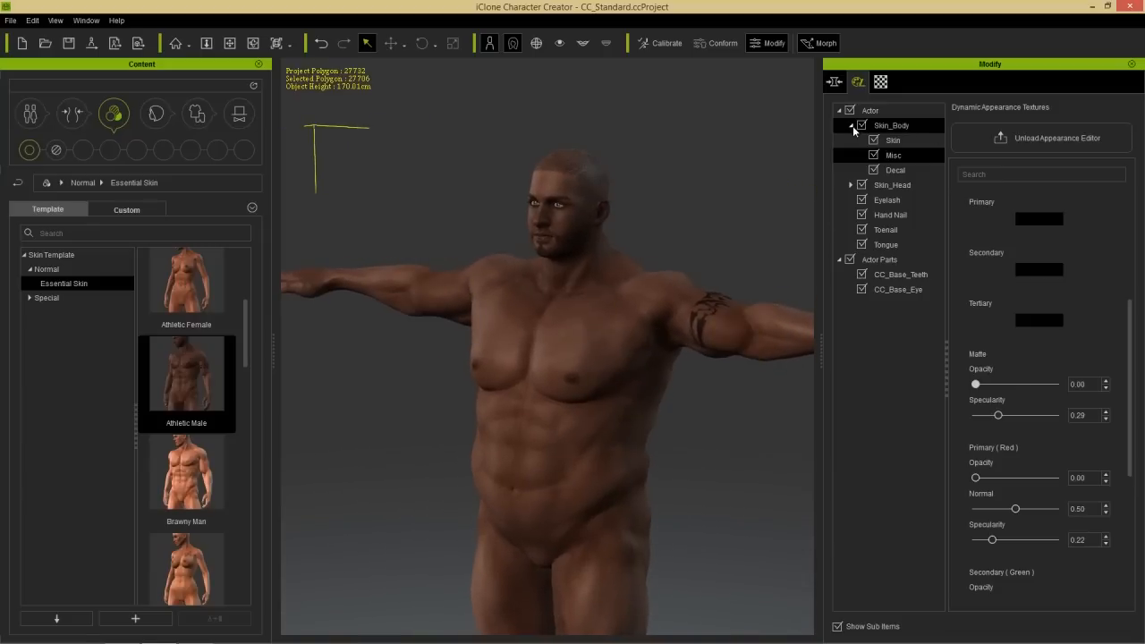
{"action": "left_click", "coordinate": [853, 125]}
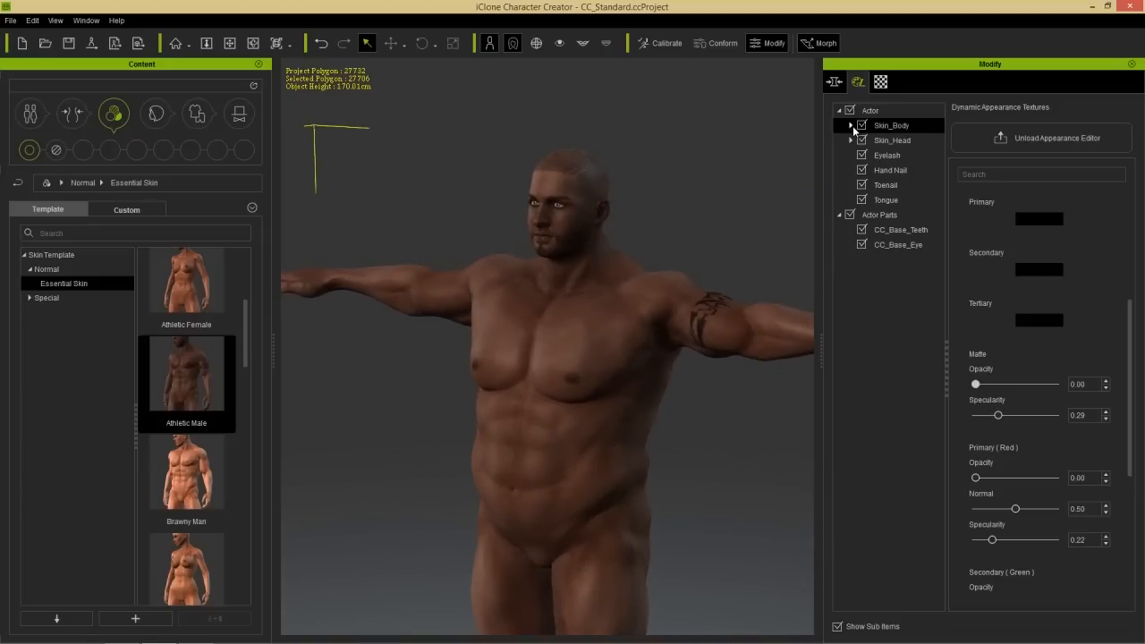
Return to the morph settings and look through the Arm, Hand and Torso sliders.
{"action": "left_click", "coordinate": [834, 82]}
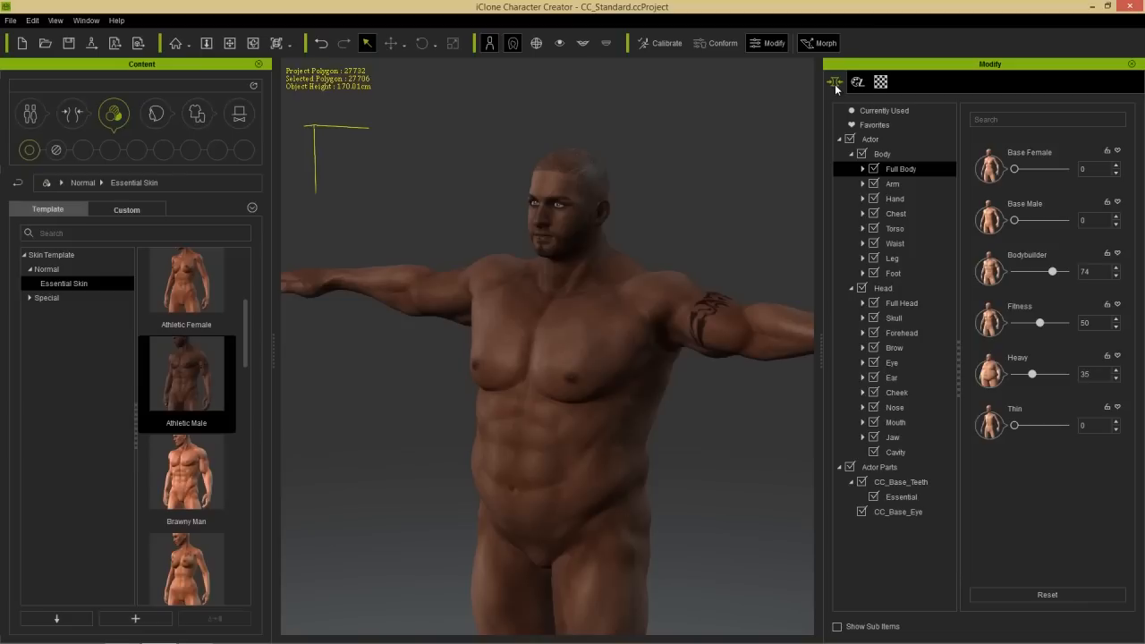
{"action": "left_click", "coordinate": [896, 185]}
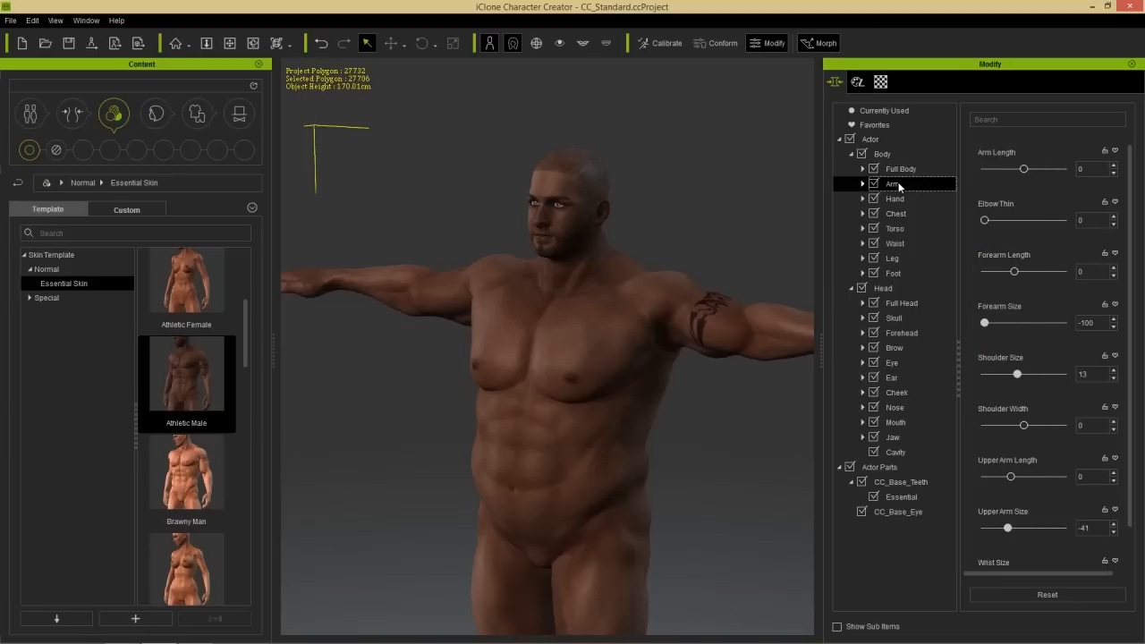
{"action": "left_click", "coordinate": [895, 200]}
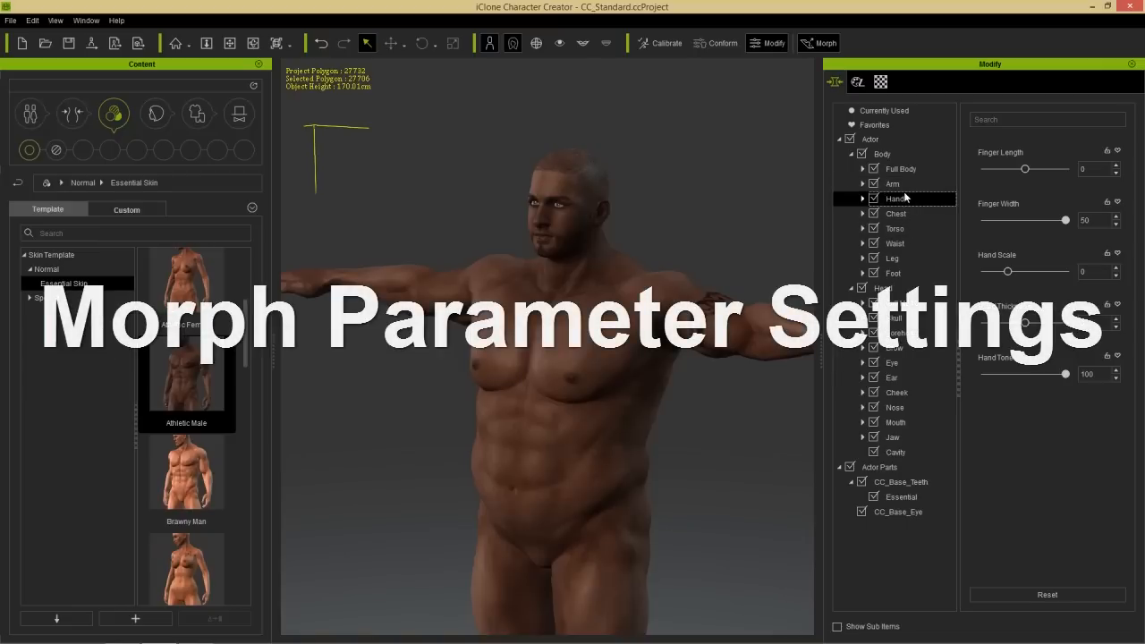
{"action": "left_click", "coordinate": [895, 228]}
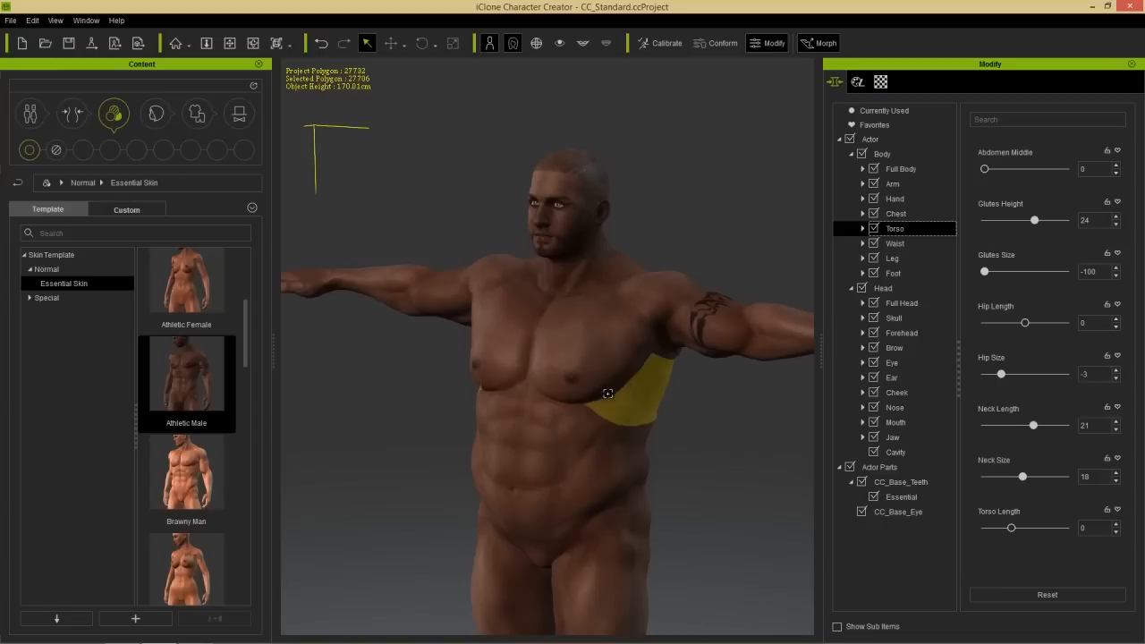
Select the waist and the chest on the model, and widen the chest directly to Chest Width 45.
{"action": "mouse_move", "coordinate": [614, 427]}
{"action": "left_mouse_down"}
{"action": "mouse_move", "coordinate": [641, 430]}
{"action": "mouse_move", "coordinate": [605, 433]}
{"action": "mouse_move", "coordinate": [684, 429]}
{"action": "mouse_move", "coordinate": [607, 438]}
{"action": "left_mouse_up"}
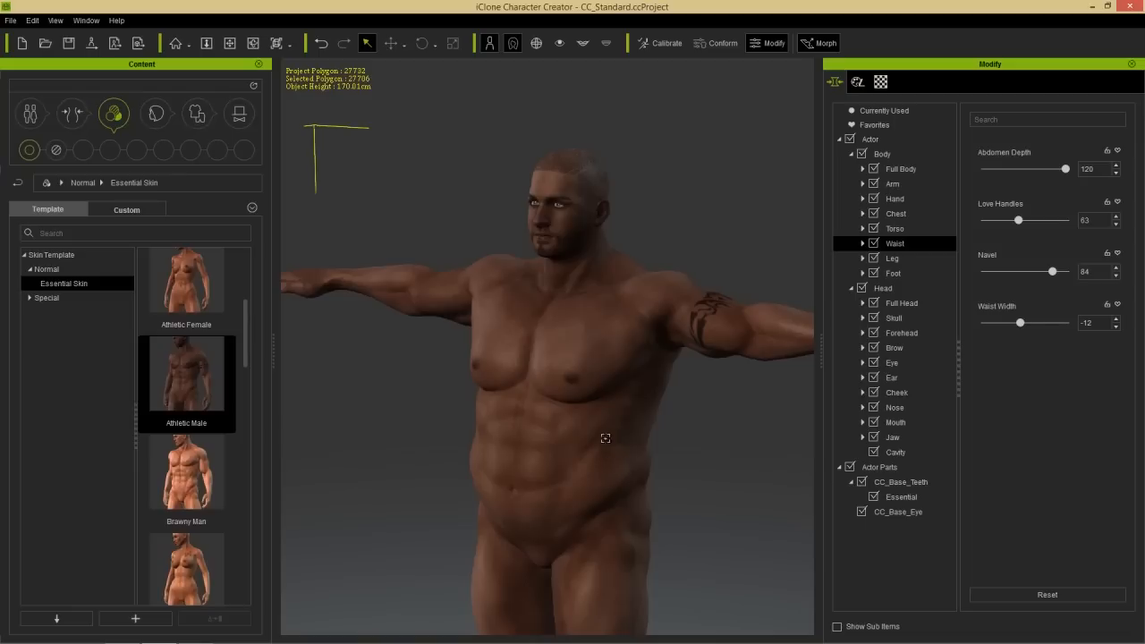
{"action": "left_click_drag", "start_coordinate": [598, 331], "coordinate": [611, 283]}
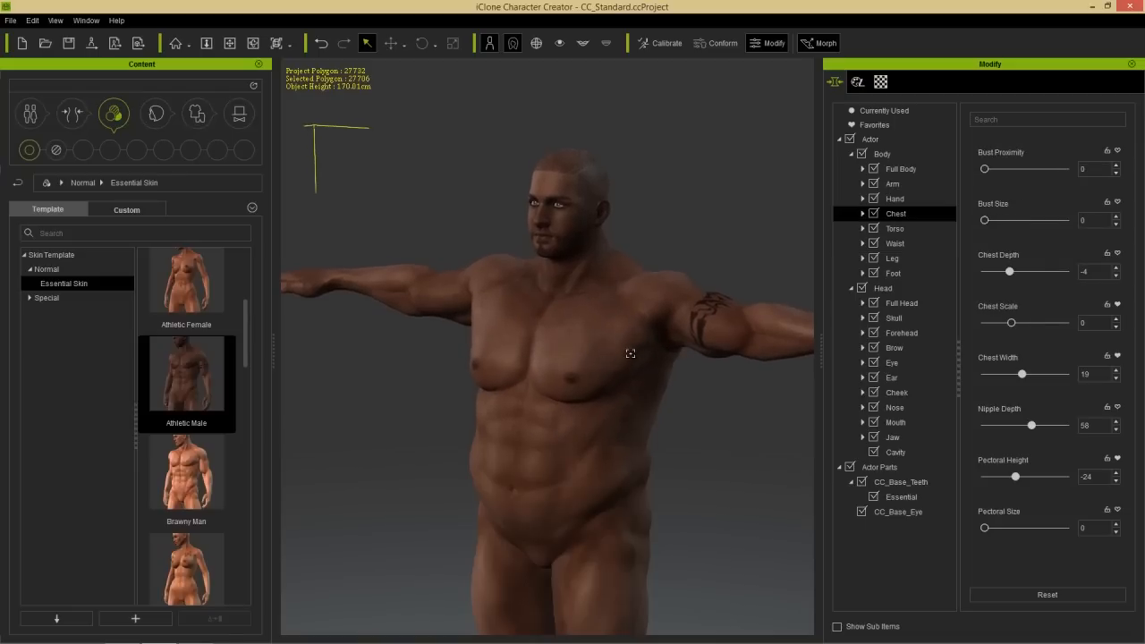
{"action": "left_click_drag", "start_coordinate": [656, 386], "coordinate": [799, 399]}
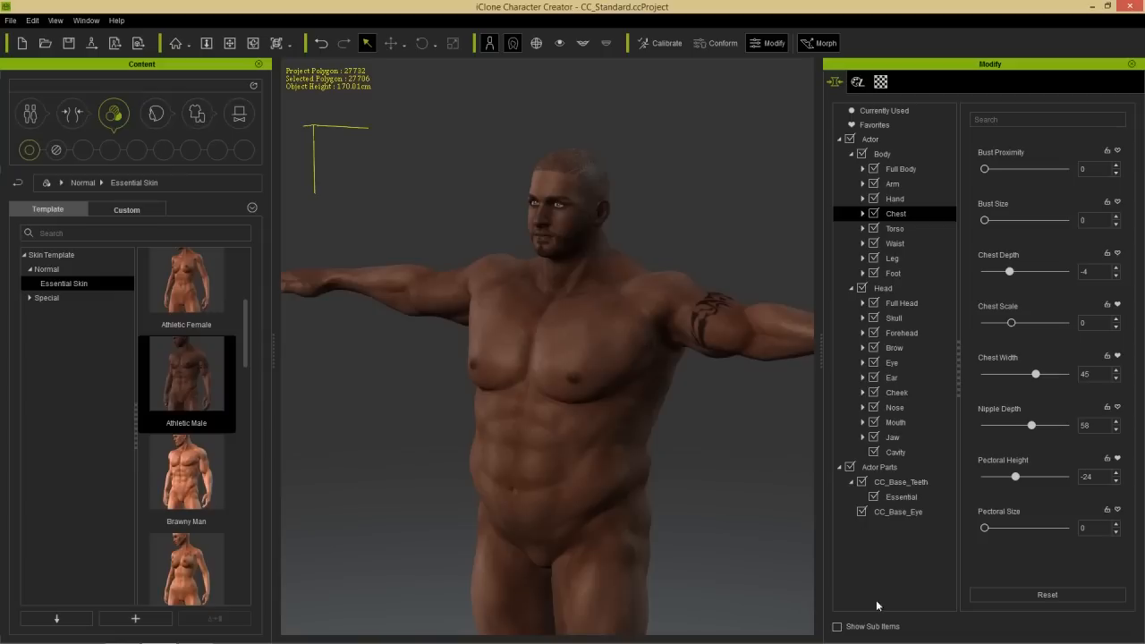
Show the sub-item morphs and compare the full list of Chest sliders with those in its Essential subgroup.
{"action": "left_click", "coordinate": [861, 626]}
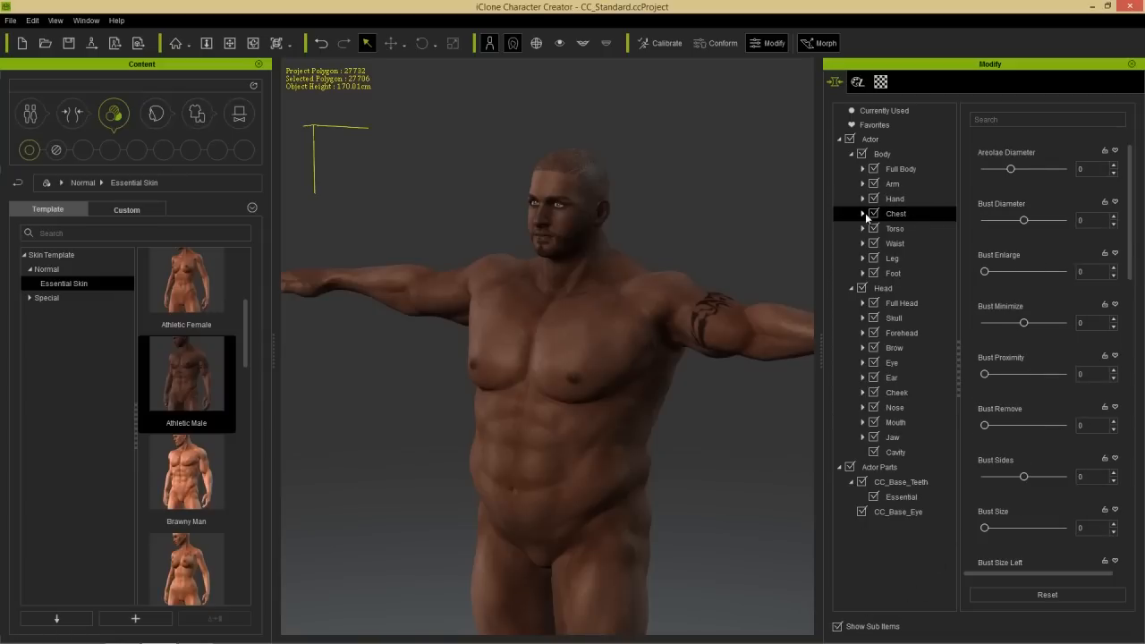
{"action": "left_click", "coordinate": [865, 216]}
{"action": "left_click", "coordinate": [909, 229]}
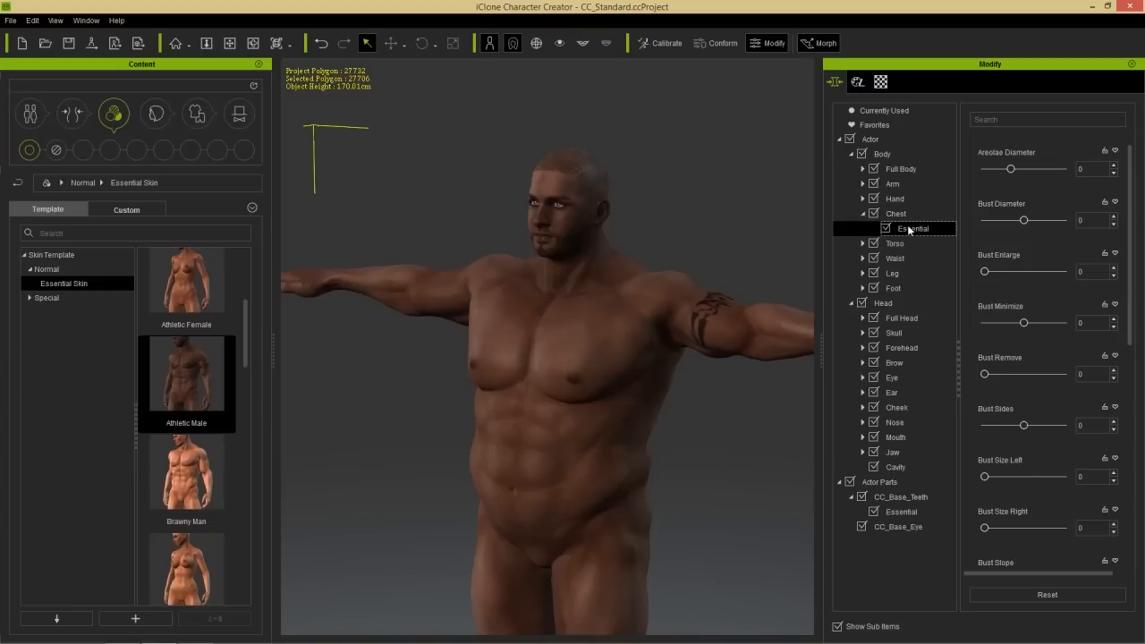
{"action": "left_click", "coordinate": [899, 215]}
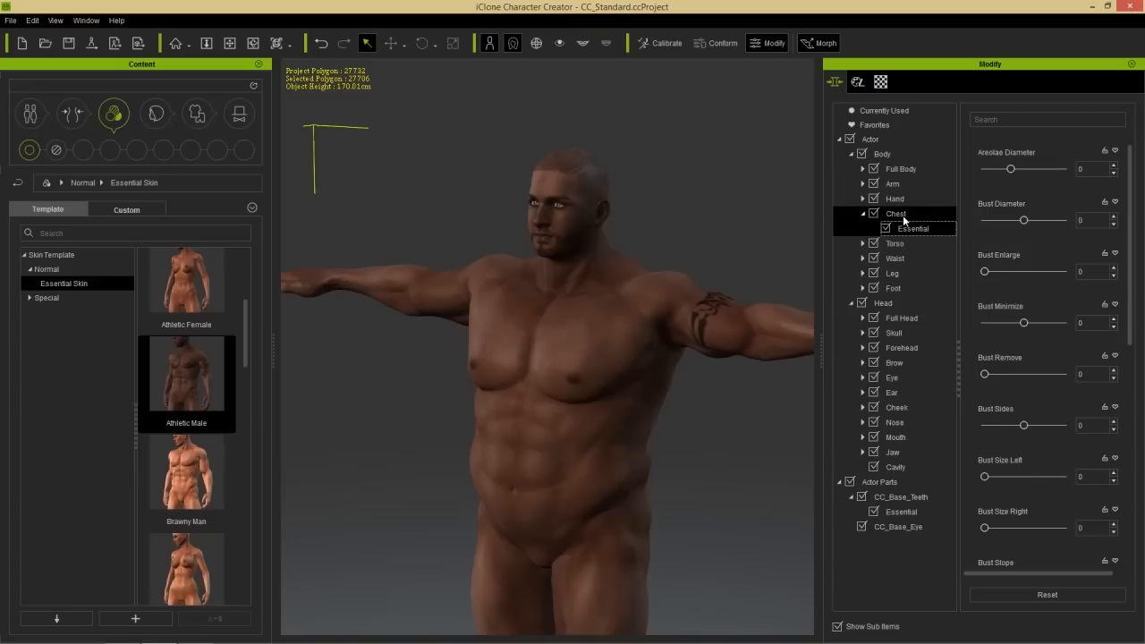
{"action": "left_click_drag", "start_coordinate": [1130, 201], "coordinate": [1130, 466]}
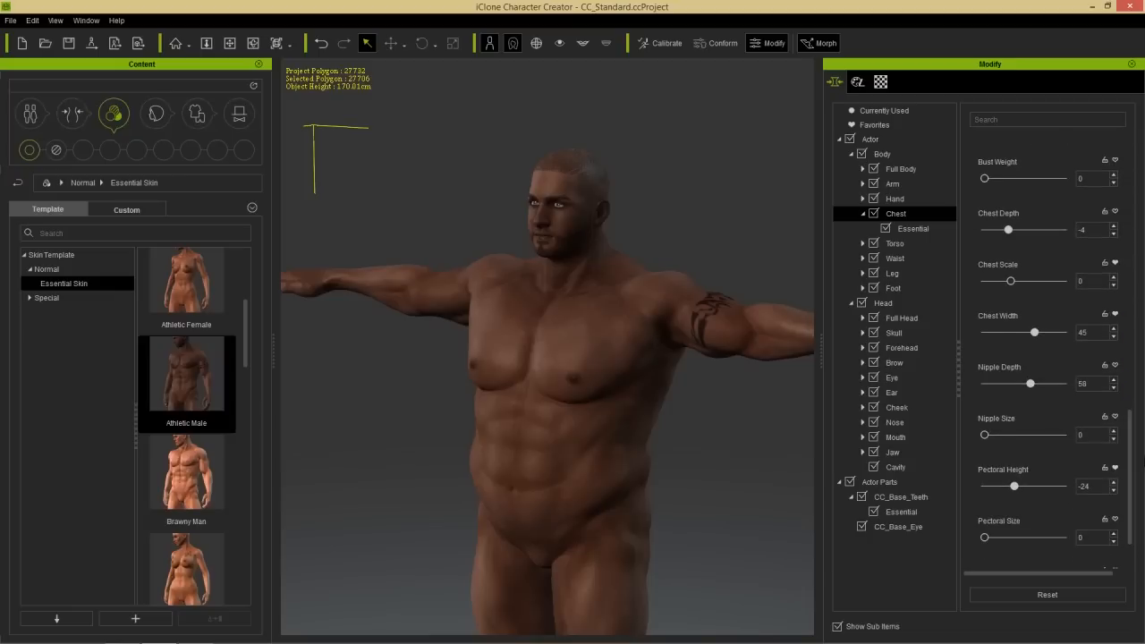
{"action": "left_click", "coordinate": [913, 229]}
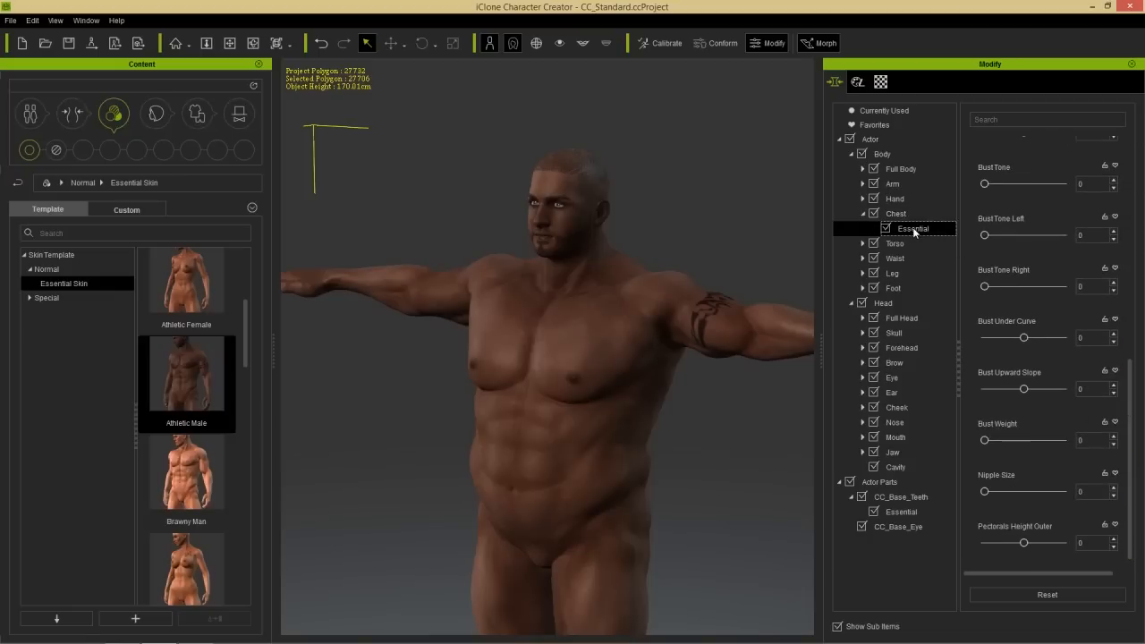
{"action": "left_click_drag", "start_coordinate": [1130, 380], "coordinate": [1132, 146]}
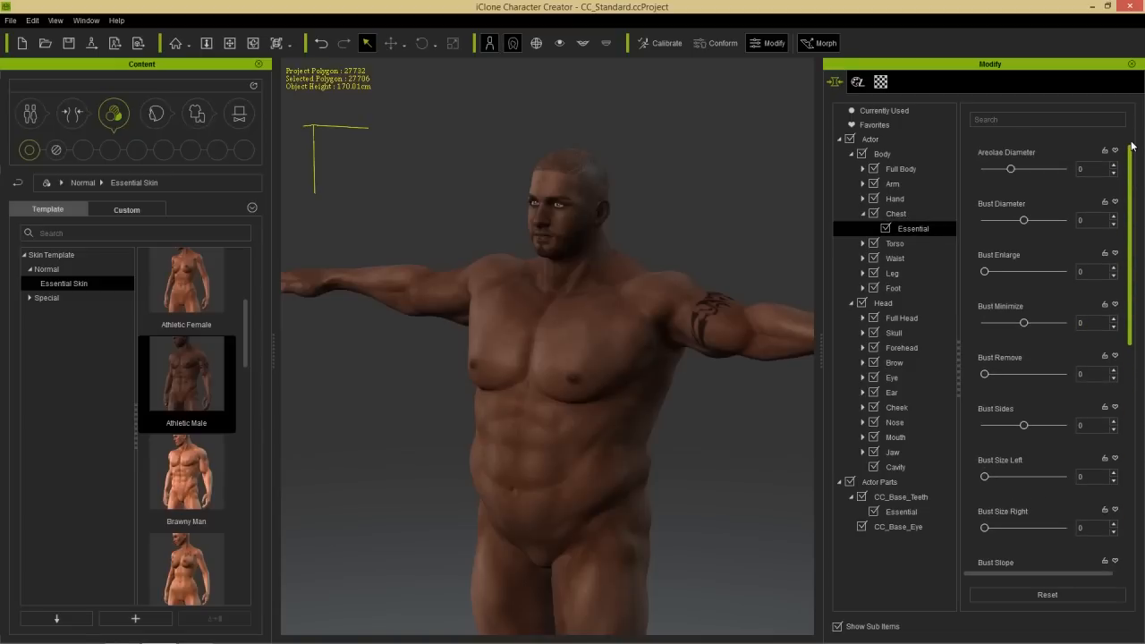
{"action": "left_click", "coordinate": [893, 220]}
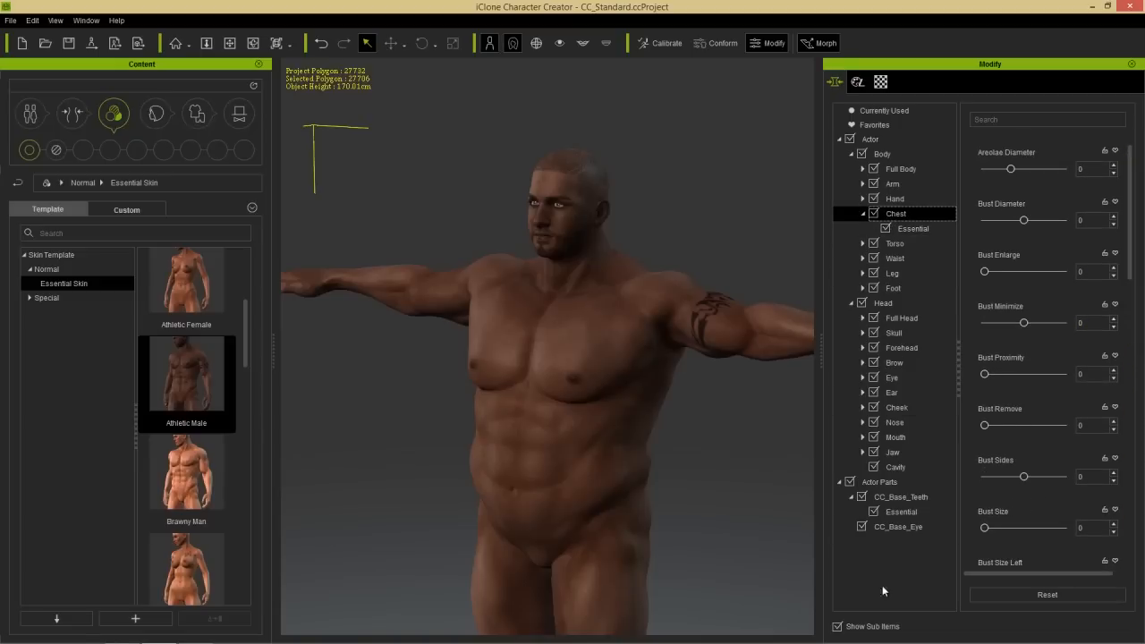
Hide the sub-item morphs and check the sliders offered at the Full Body and Body levels.
{"action": "left_click", "coordinate": [880, 627]}
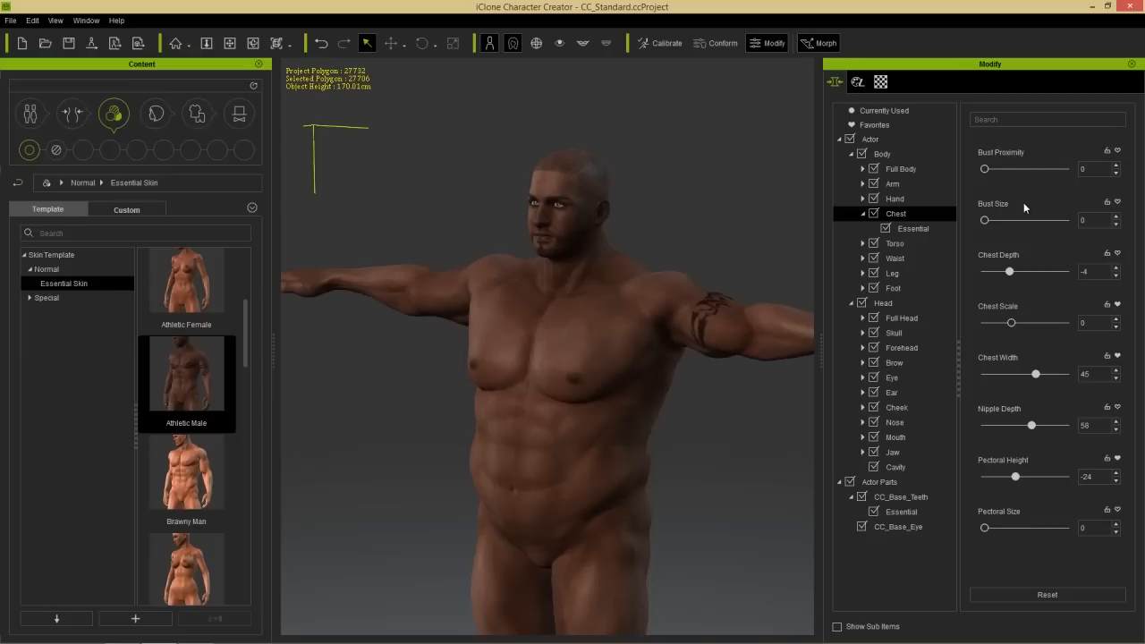
{"action": "left_click", "coordinate": [904, 169]}
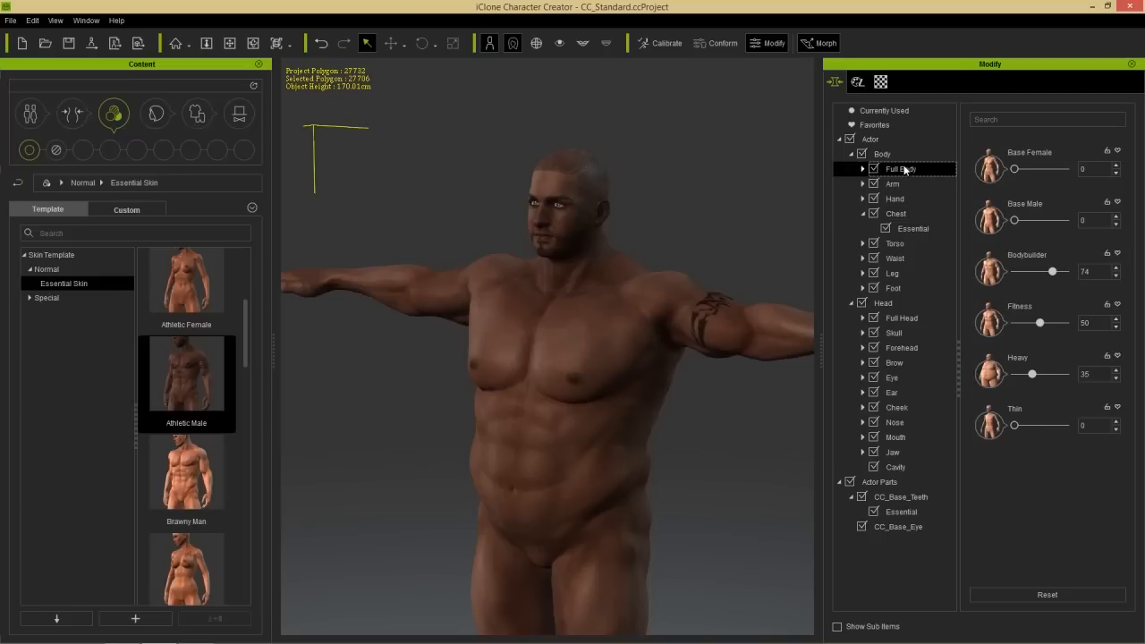
{"action": "left_click", "coordinate": [886, 155]}
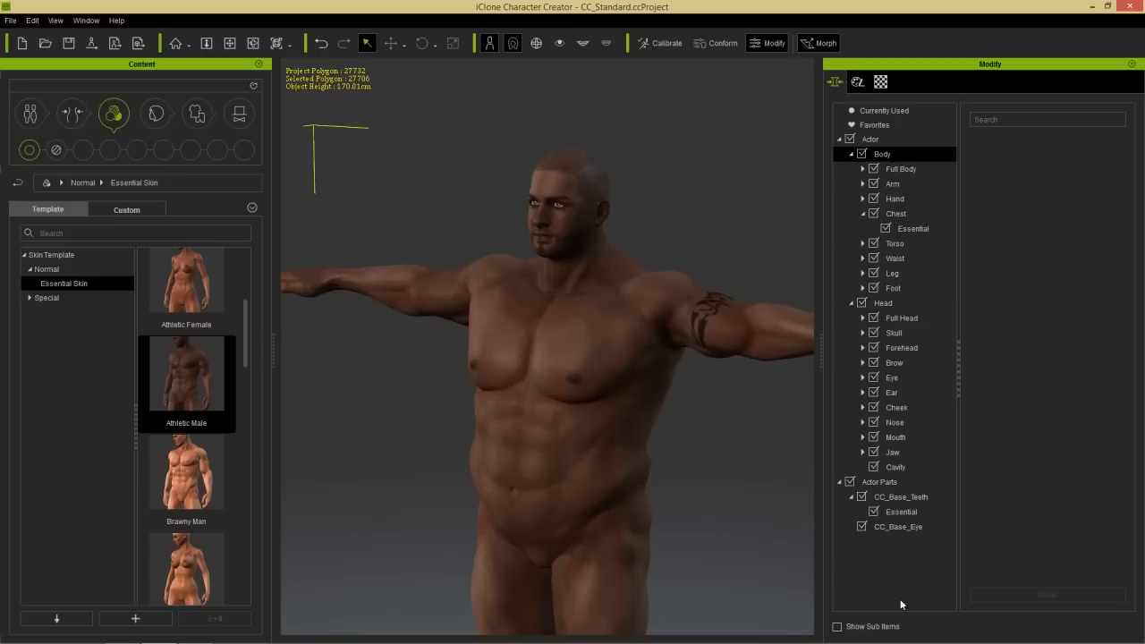
Show the sub-item morphs for the whole Body group and search them for "neck".
{"action": "left_click", "coordinate": [889, 626]}
{"action": "mouse_move", "coordinate": [1143, 157]}
{"action": "left_mouse_down"}
{"action": "mouse_move", "coordinate": [1142, 506]}
{"action": "mouse_move", "coordinate": [1142, 154]}
{"action": "left_mouse_up"}
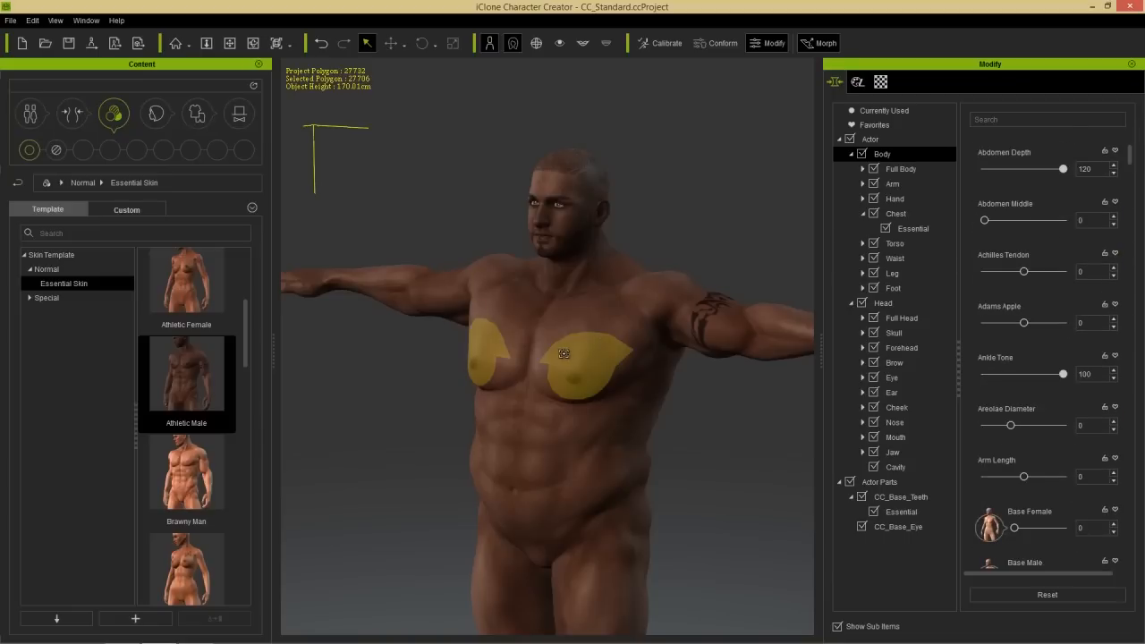
{"action": "left_click_drag", "start_coordinate": [563, 353], "coordinate": [693, 315], "text": "alt"}
{"action": "middle_click_drag", "start_coordinate": [673, 316], "coordinate": [667, 347], "text": "alt"}
{"action": "right_click_drag", "start_coordinate": [668, 347], "coordinate": [657, 304], "text": "alt"}
{"action": "middle_click_drag", "start_coordinate": [657, 304], "coordinate": [659, 350], "text": "alt"}
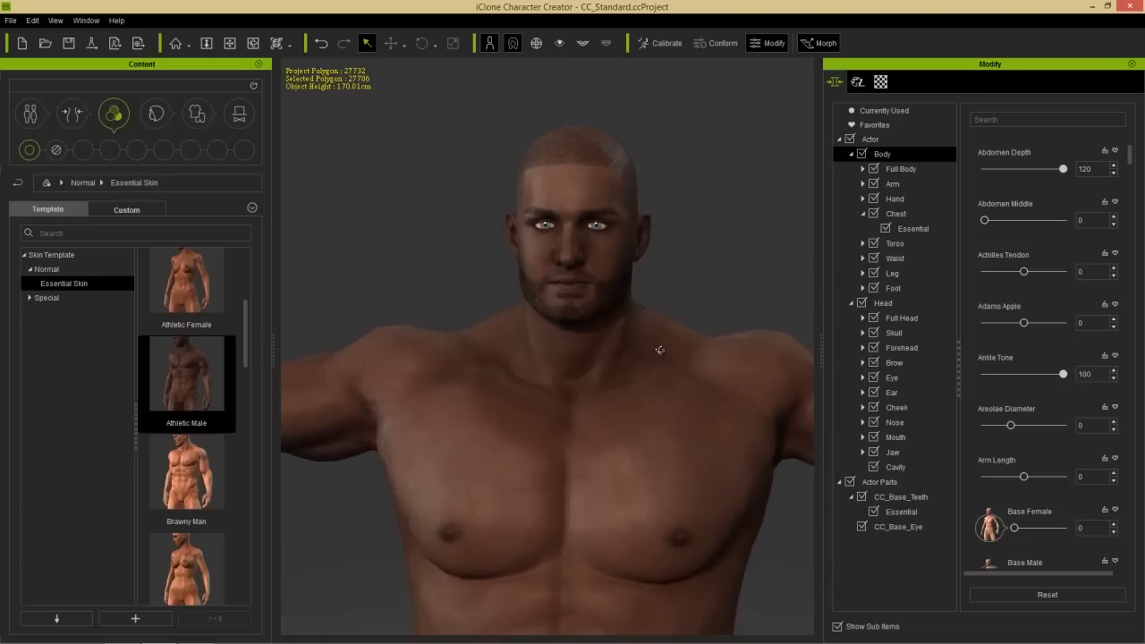
{"action": "left_click_drag", "start_coordinate": [660, 349], "coordinate": [657, 349], "text": "alt"}
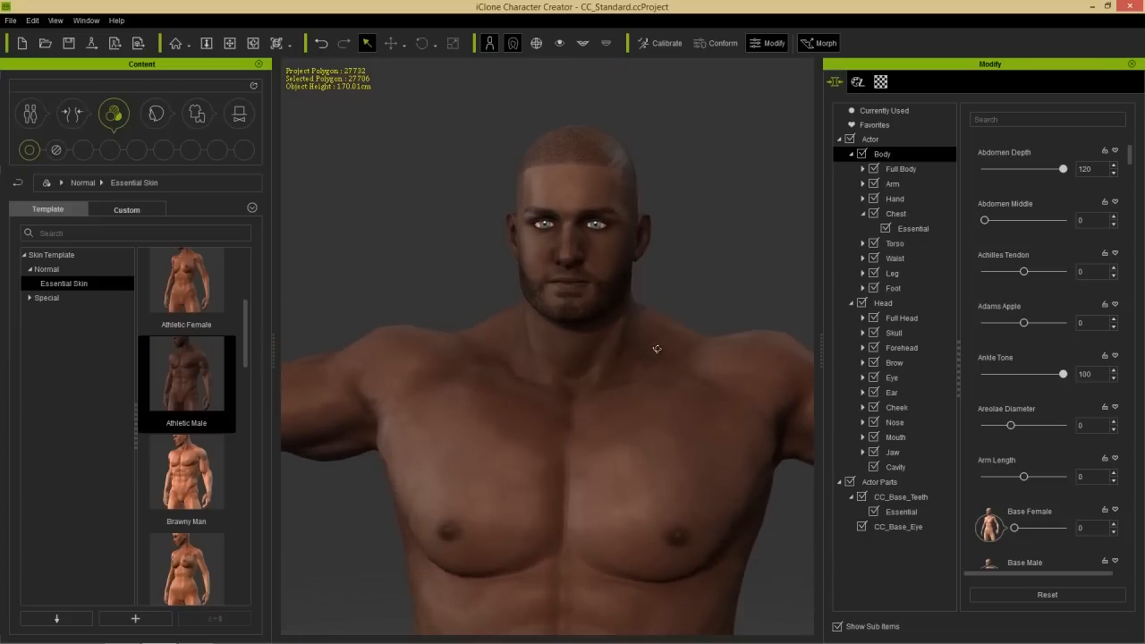
{"action": "left_click", "coordinate": [1008, 119]}
{"action": "type", "text": "neck"}
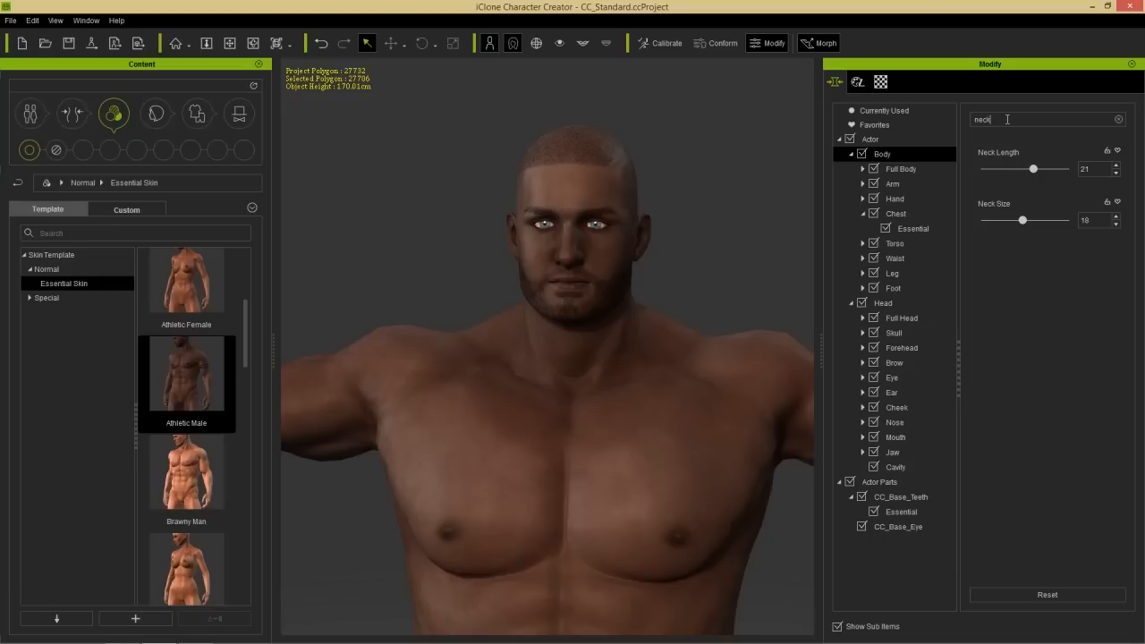
Search the Body morphs for "chest" and clear the search to restore the full list.
{"action": "double_click", "coordinate": [987, 120]}
{"action": "type", "text": "chest"}
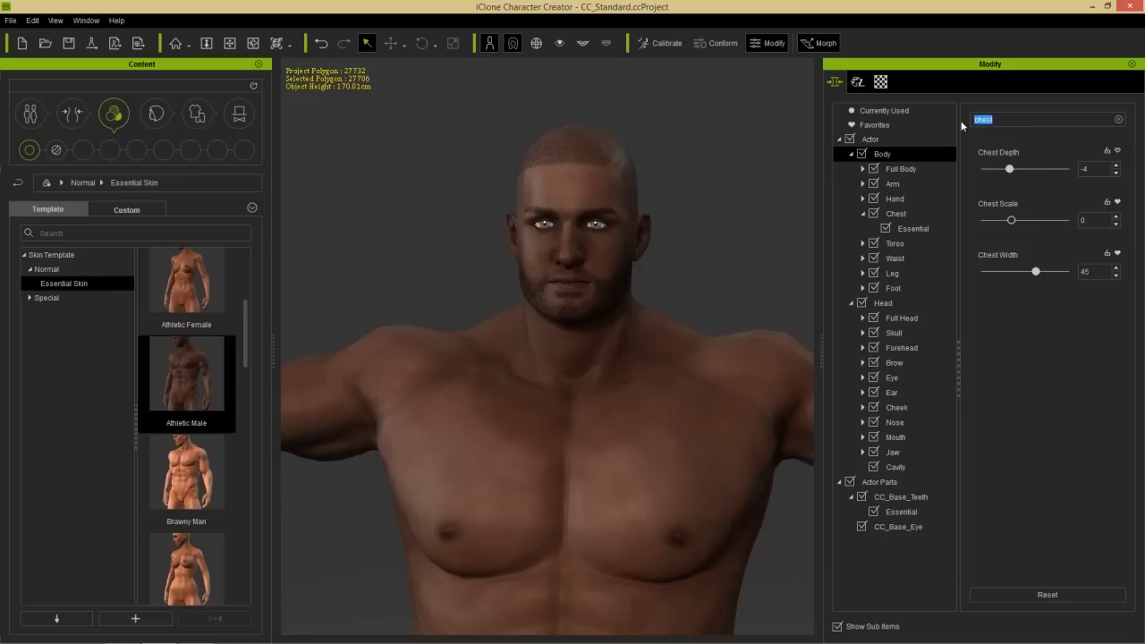
{"action": "key", "text": "BackSpace"}
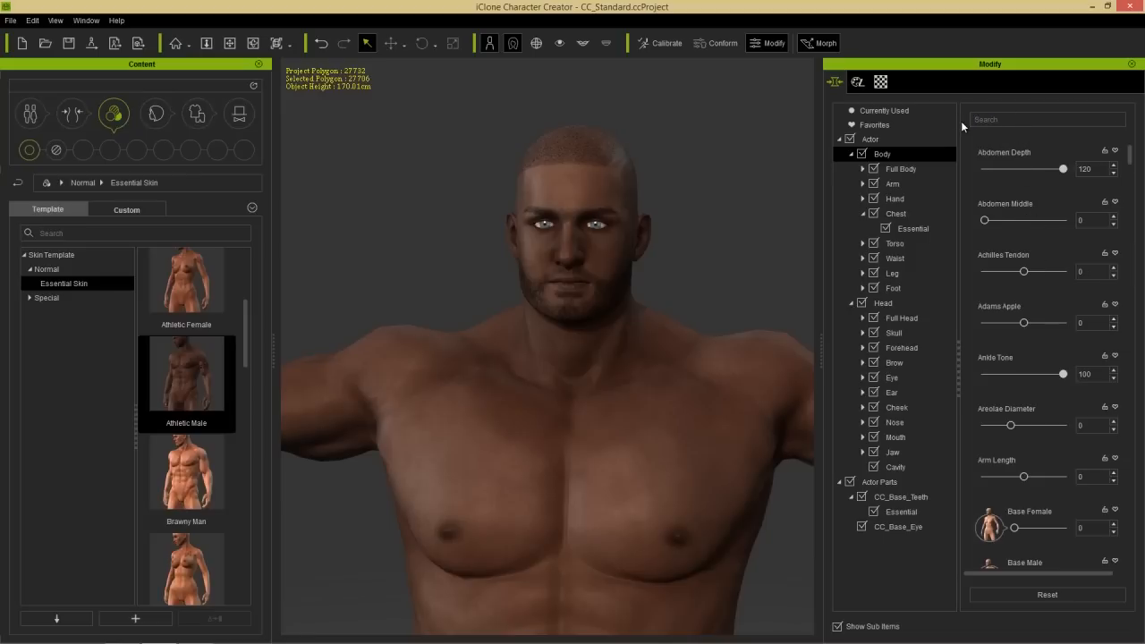
Hide the sub-item morphs, lock Bodybuilder in the Full Body group at 74, and reset the group's unlocked morphs.
{"action": "left_click", "coordinate": [930, 169]}
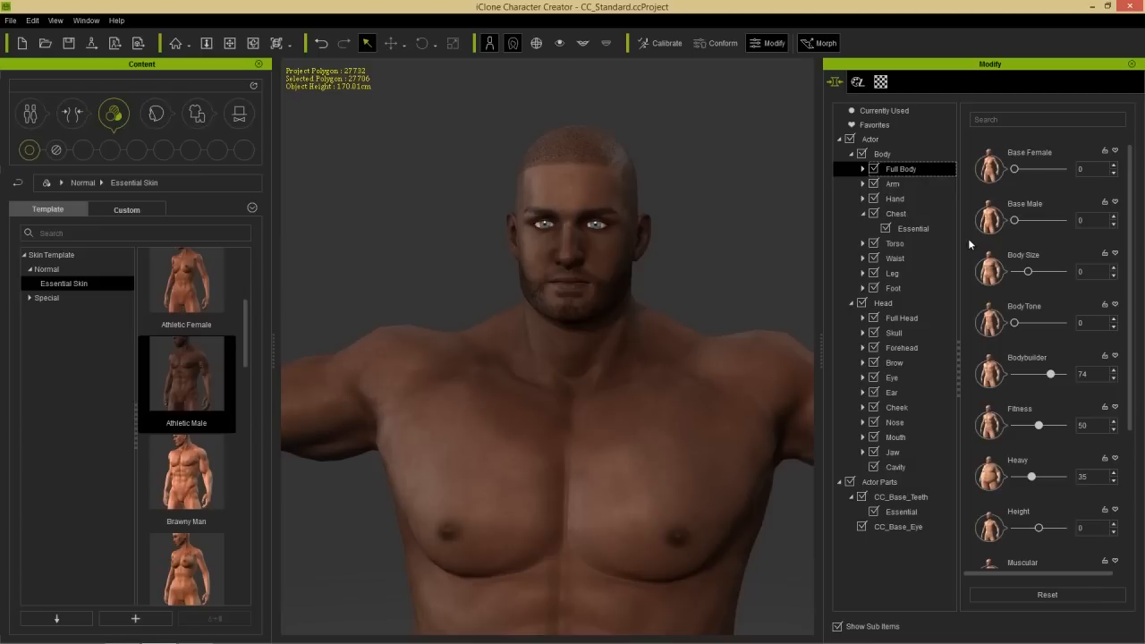
{"action": "left_click", "coordinate": [879, 626]}
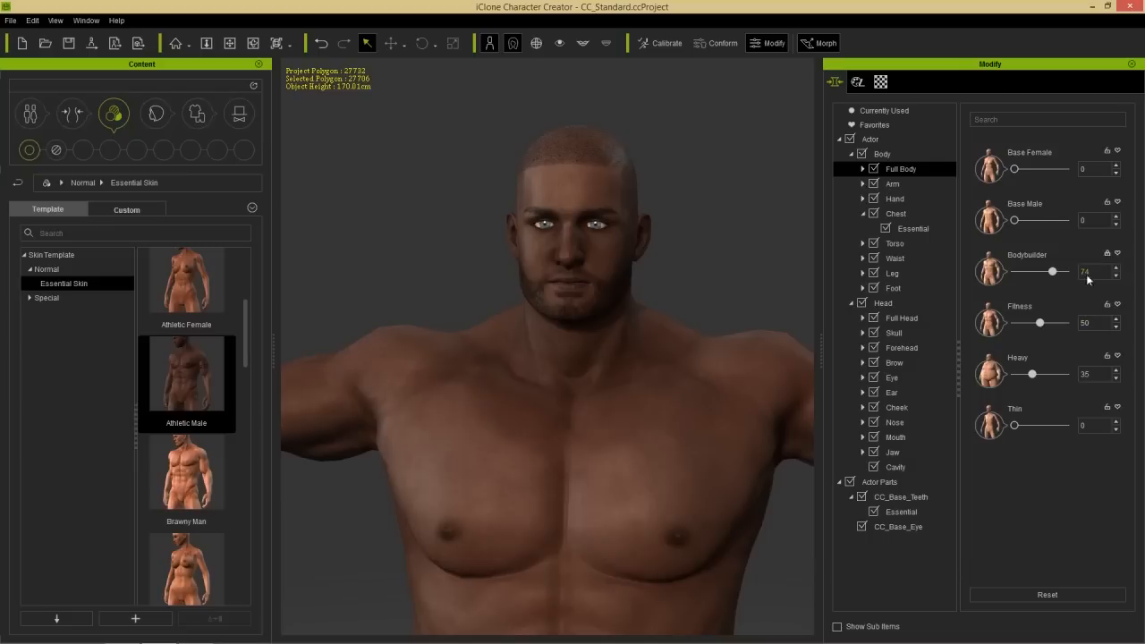
{"action": "left_click", "coordinate": [1029, 596]}
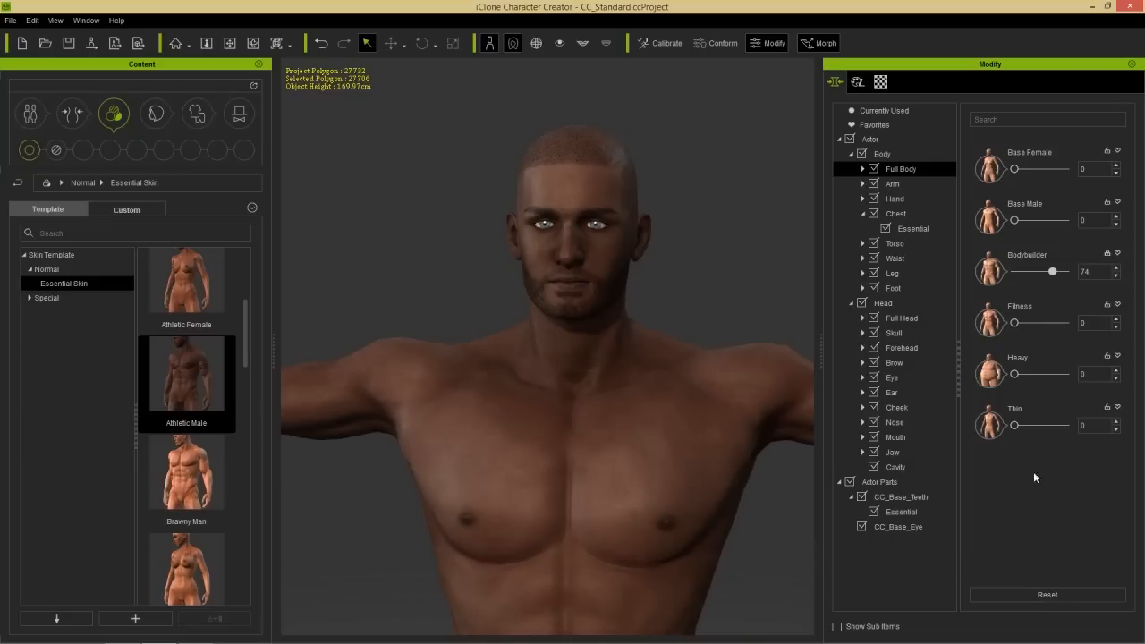
{"action": "middle_click_drag", "start_coordinate": [621, 451], "coordinate": [621, 286]}
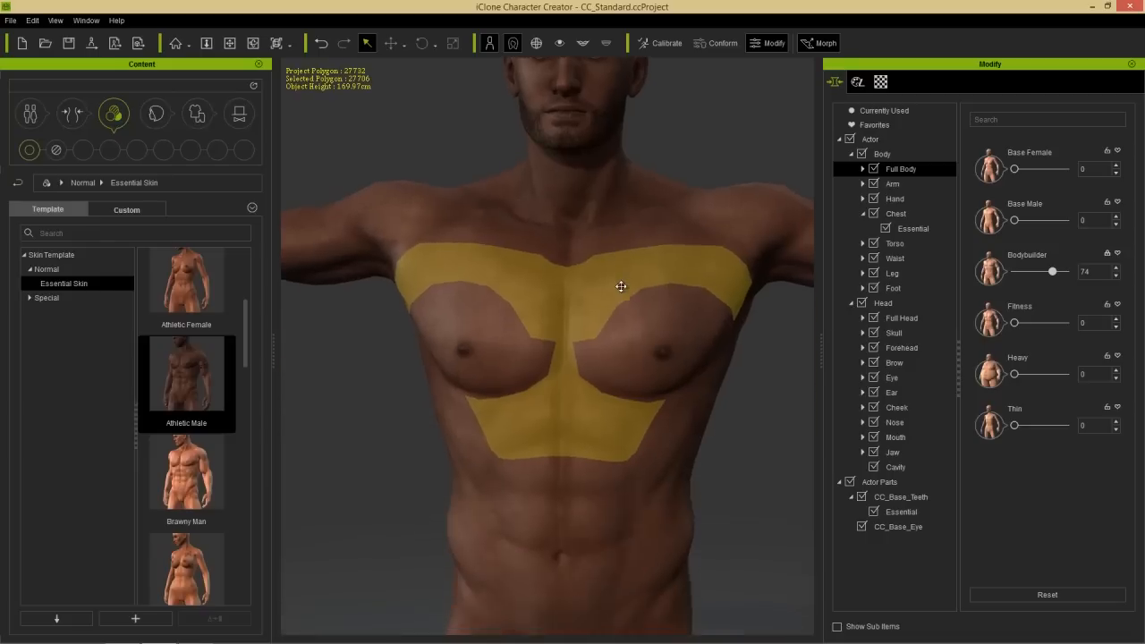
{"action": "scroll", "coordinate": [621, 286], "scroll_direction": "down", "scroll_amount": 5}
{"action": "right_click_drag", "start_coordinate": [647, 367], "coordinate": [525, 390]}
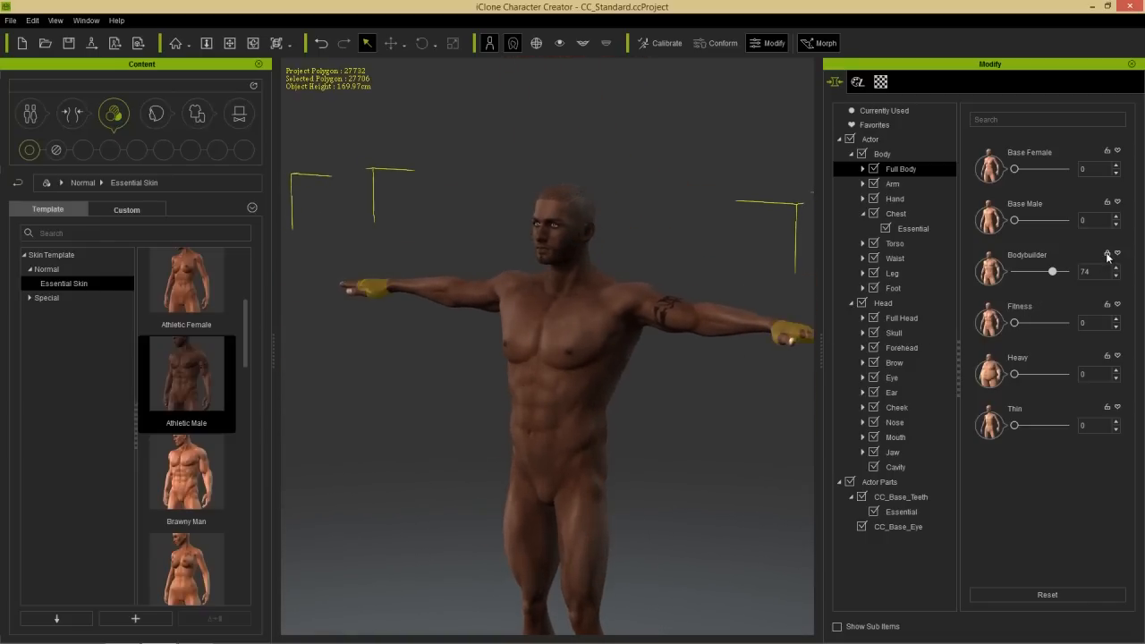
Unlock Bodybuilder and reset the Full Body morphs, then set Bodybuilder to 74, Heavy to 37 and Fitness to 55.
{"action": "left_click", "coordinate": [1047, 595]}
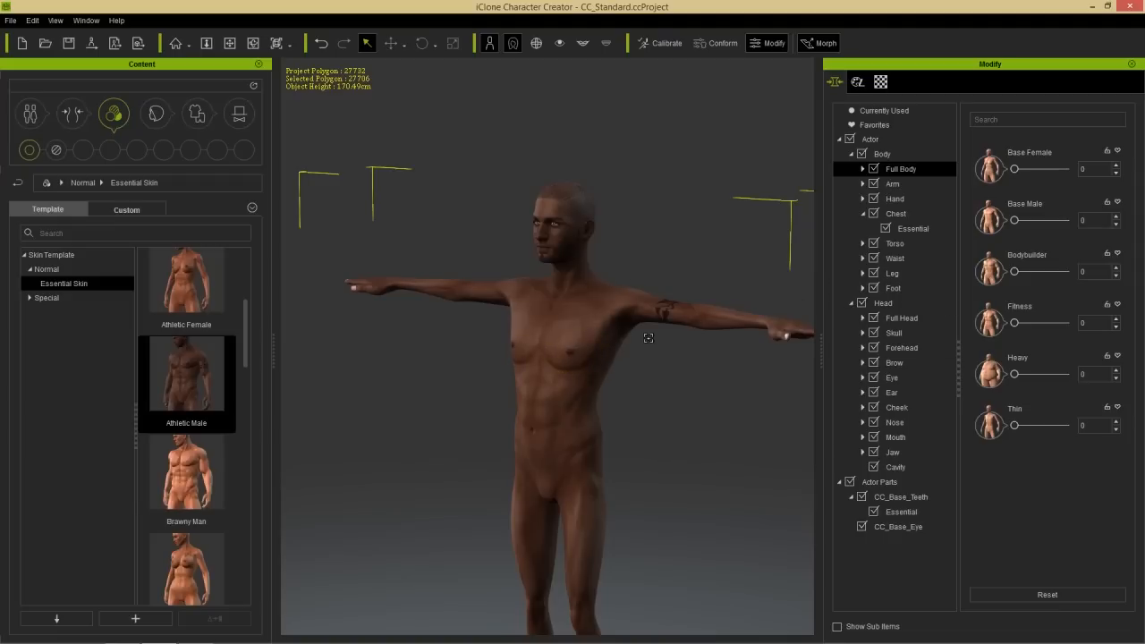
{"action": "left_click_drag", "start_coordinate": [1015, 271], "coordinate": [1054, 280]}
{"action": "left_click_drag", "start_coordinate": [1016, 372], "coordinate": [1033, 374]}
{"action": "left_click_drag", "start_coordinate": [1018, 328], "coordinate": [1045, 329]}
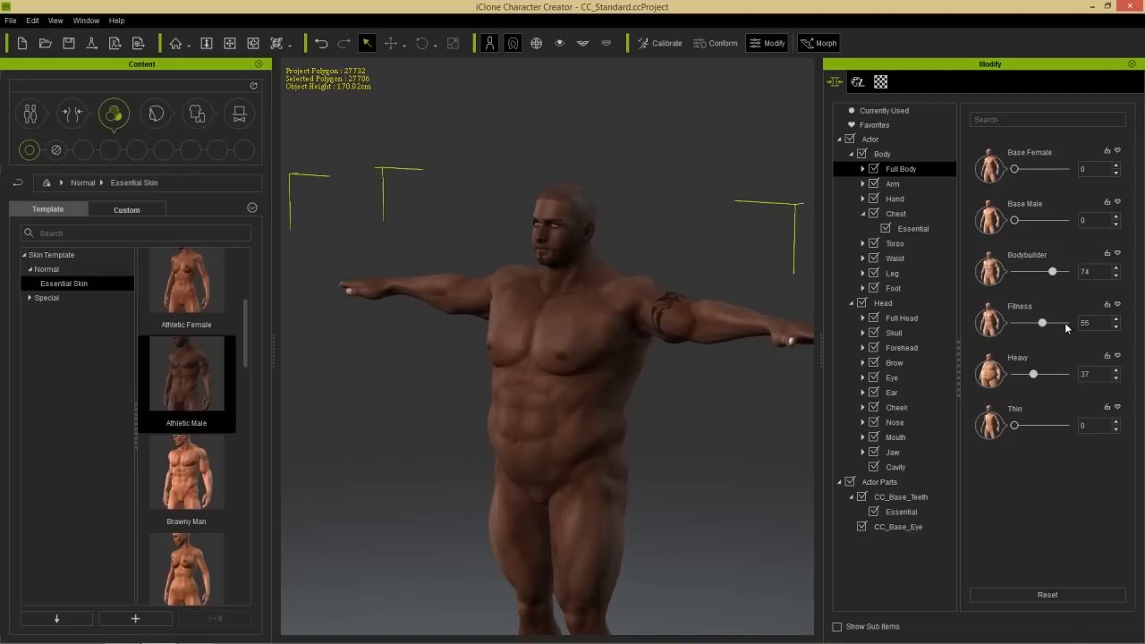
Look at the Arm and Hand morphs, then go to the favorite morphs and set Pectoral Height to 3.
{"action": "left_click", "coordinate": [895, 185]}
{"action": "left_click", "coordinate": [895, 198]}
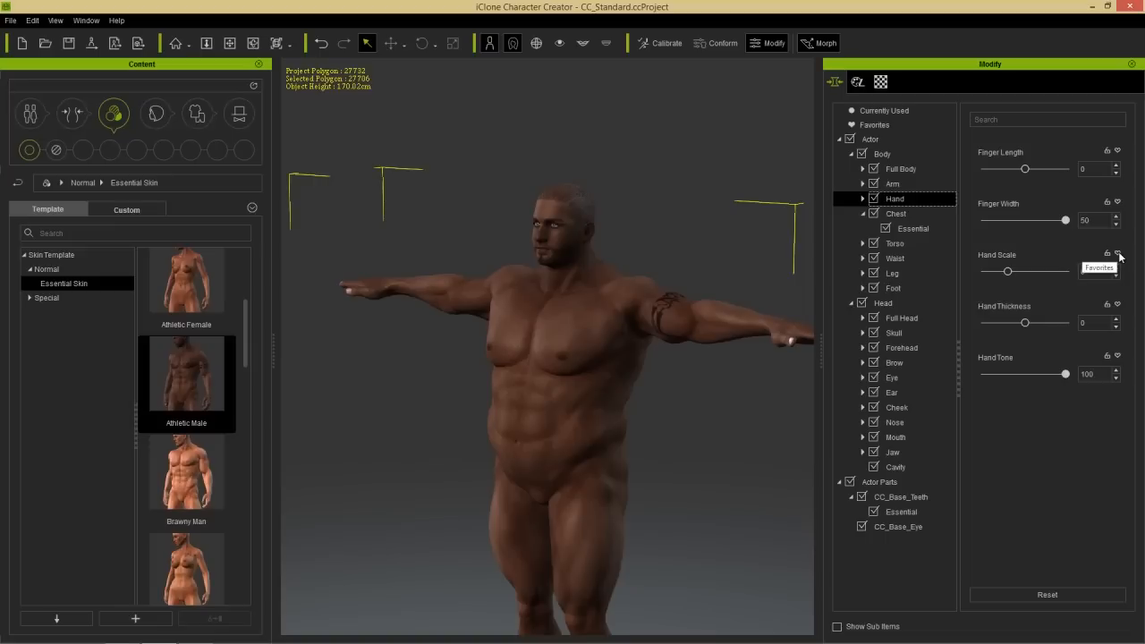
{"action": "left_click", "coordinate": [898, 126]}
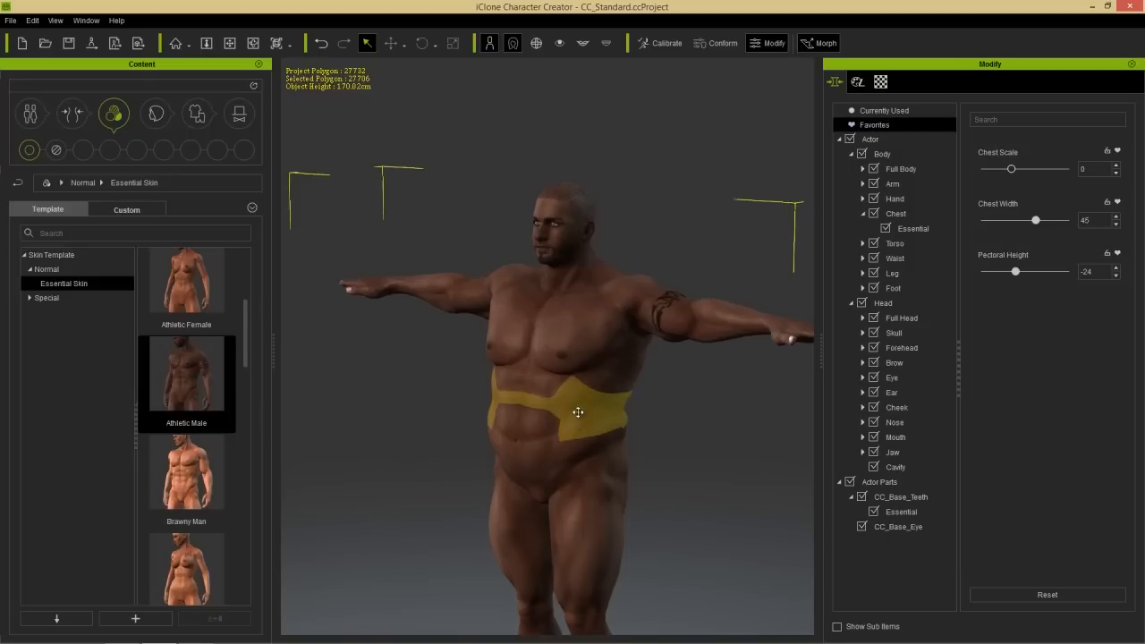
{"action": "scroll", "coordinate": [572, 403], "scroll_direction": "up", "scroll_amount": 5}
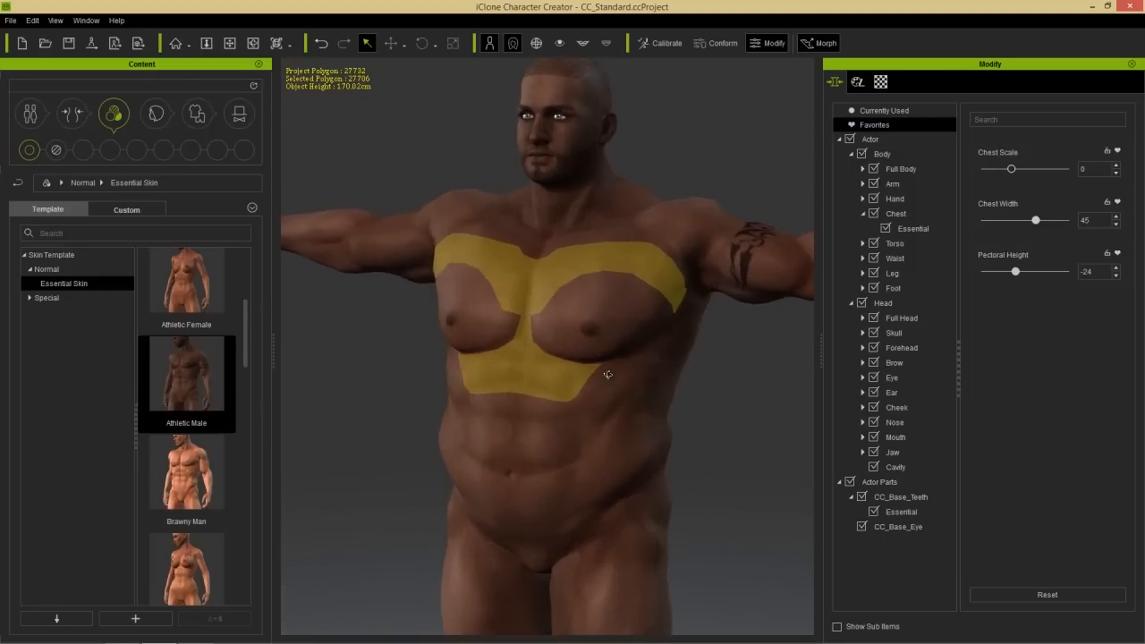
{"action": "left_click", "coordinate": [1021, 272]}
{"action": "mouse_move", "coordinate": [1021, 273]}
{"action": "left_mouse_down"}
{"action": "mouse_move", "coordinate": [1051, 269]}
{"action": "mouse_move", "coordinate": [1025, 272]}
{"action": "left_mouse_up"}
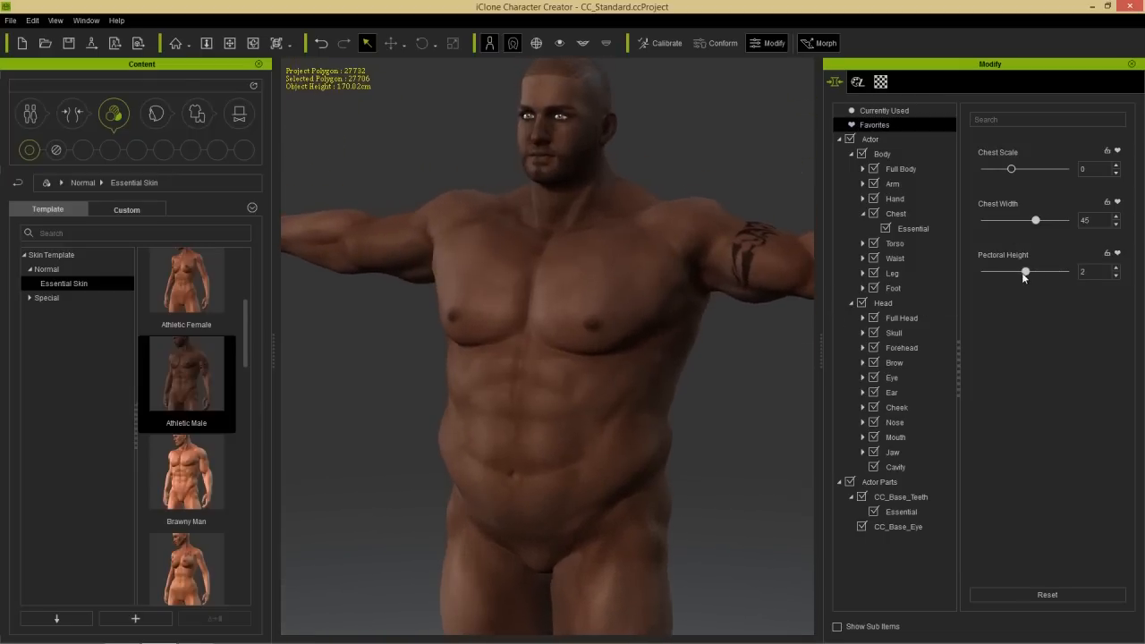
Show the sub-item morphs for Body, search them for "chest" and mark Chest Depth as a favorite.
{"action": "left_click", "coordinate": [912, 143]}
{"action": "left_click", "coordinate": [901, 154]}
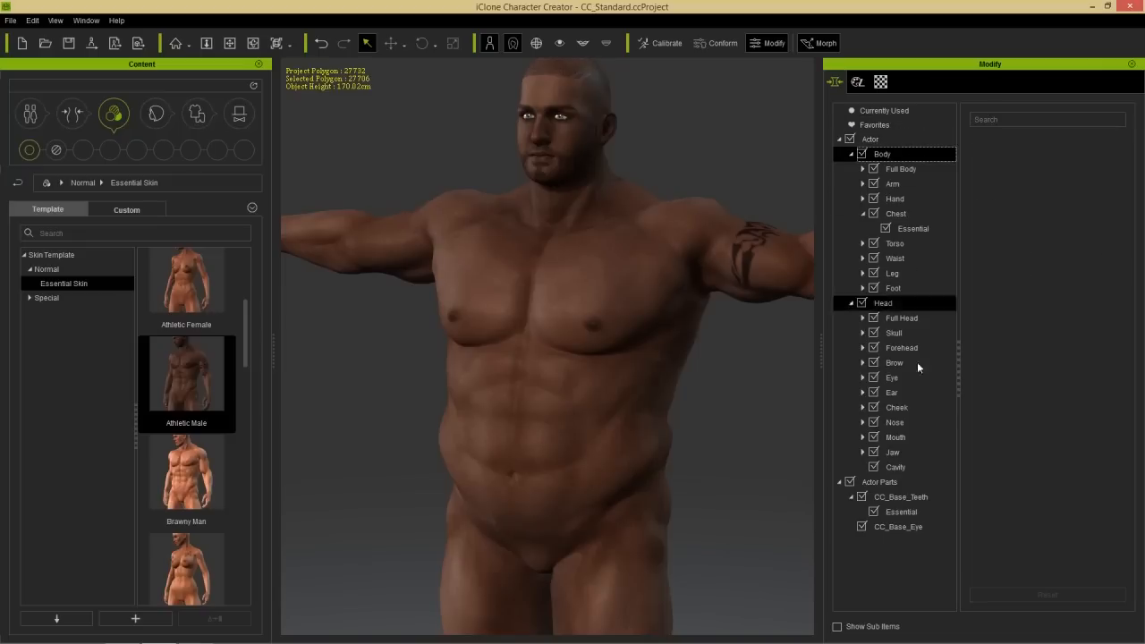
{"action": "left_click", "coordinate": [875, 627]}
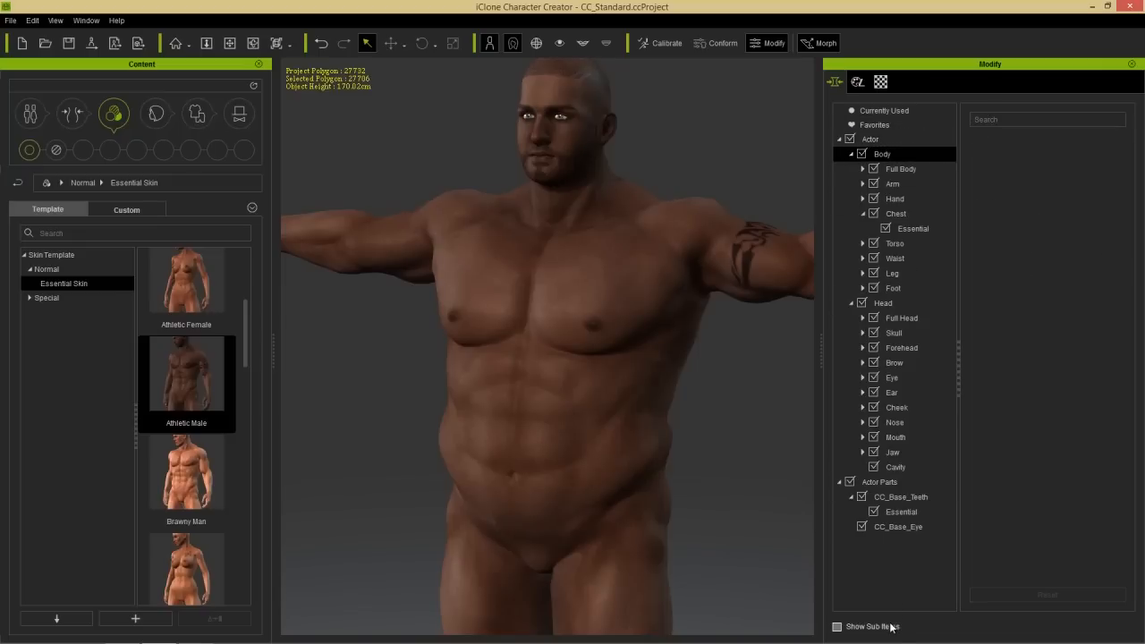
{"action": "left_click", "coordinate": [1023, 118]}
{"action": "type", "text": "chest"}
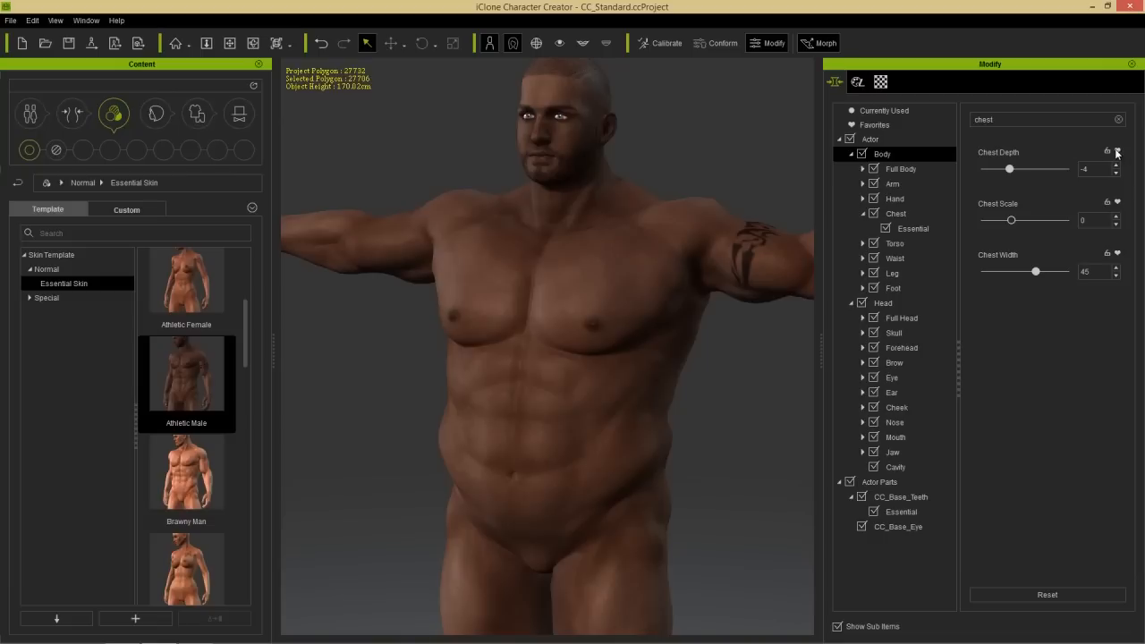
Search the Body morphs for "shoul" and mark Shoulder Scale and Shoulder Size as favorites.
{"action": "left_click_drag", "start_coordinate": [1031, 120], "coordinate": [950, 120]}
{"action": "type", "text": "shoul"}
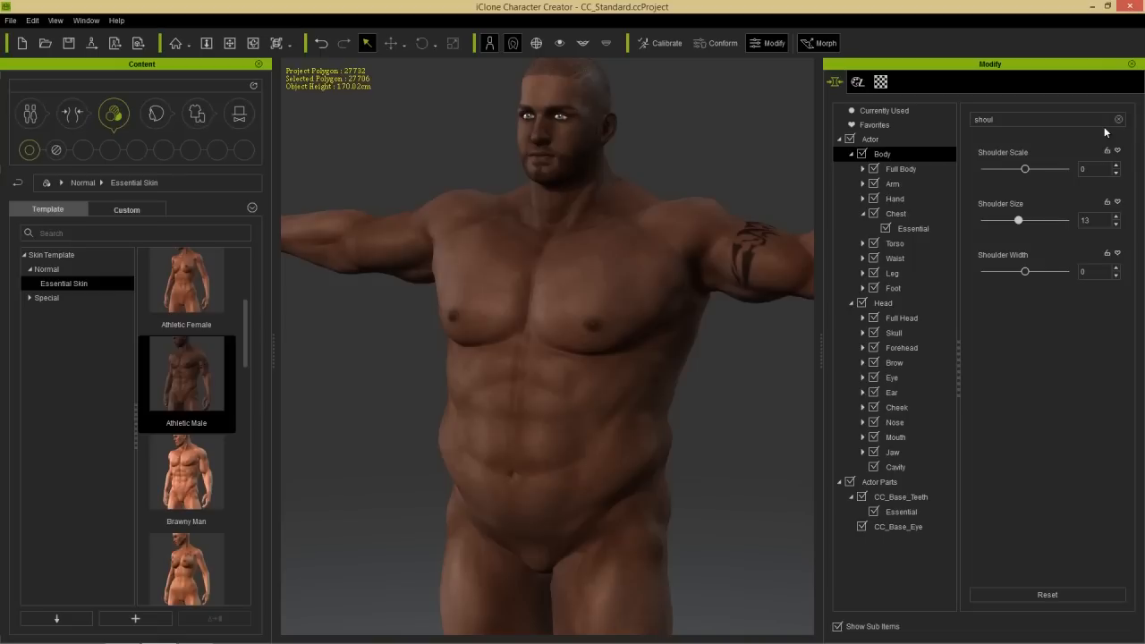
{"action": "left_click", "coordinate": [1118, 150]}
{"action": "left_click", "coordinate": [1118, 203]}
Show all favorite morphs without the search filter and set Shoulder Scale to 9.
{"action": "left_click", "coordinate": [877, 124]}
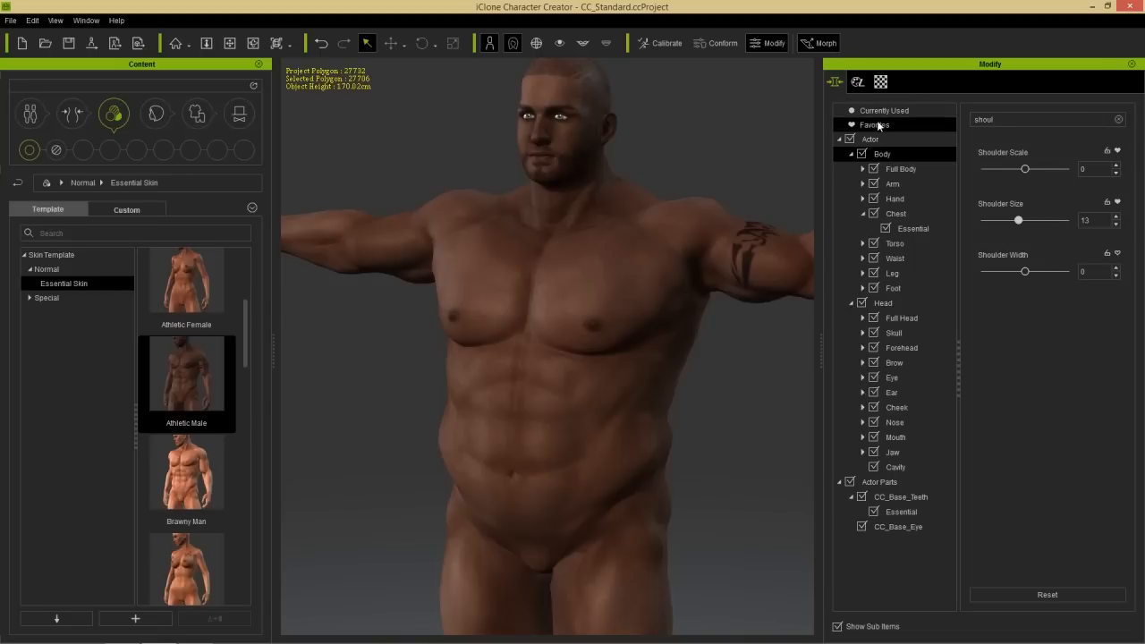
{"action": "double_click", "coordinate": [1010, 119]}
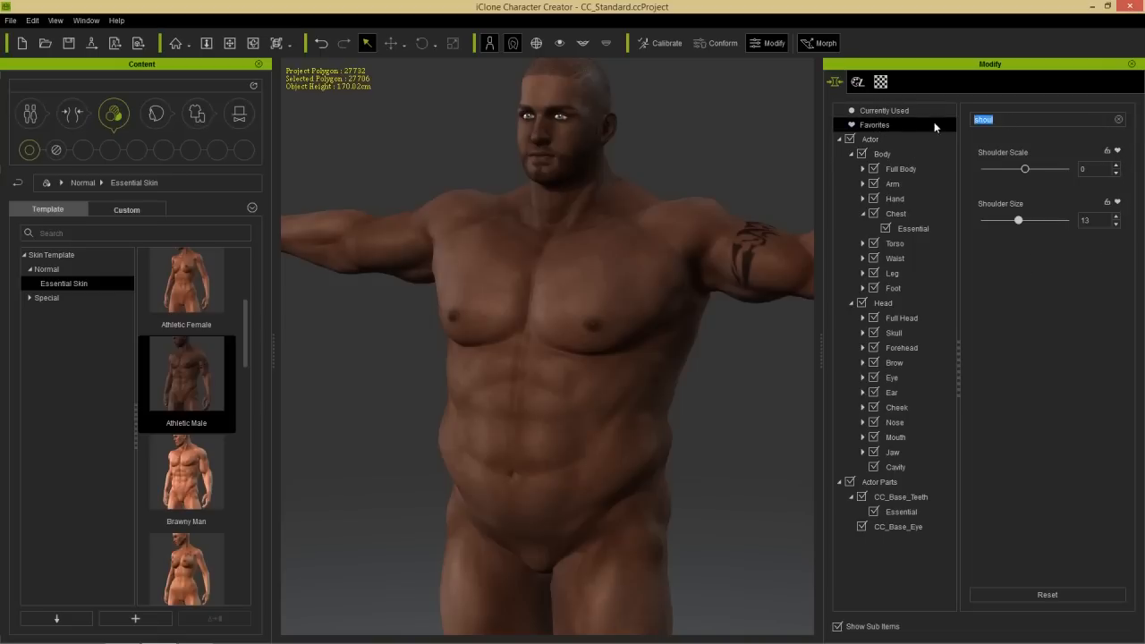
{"action": "key", "text": "BackSpace"}
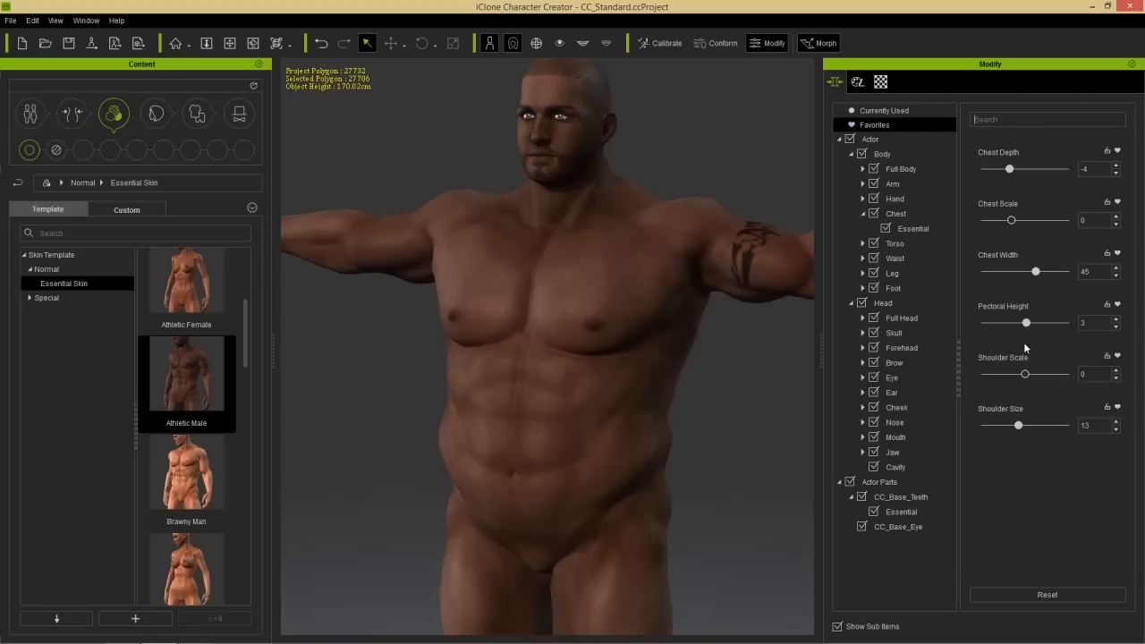
{"action": "left_click_drag", "start_coordinate": [1027, 376], "coordinate": [1032, 379]}
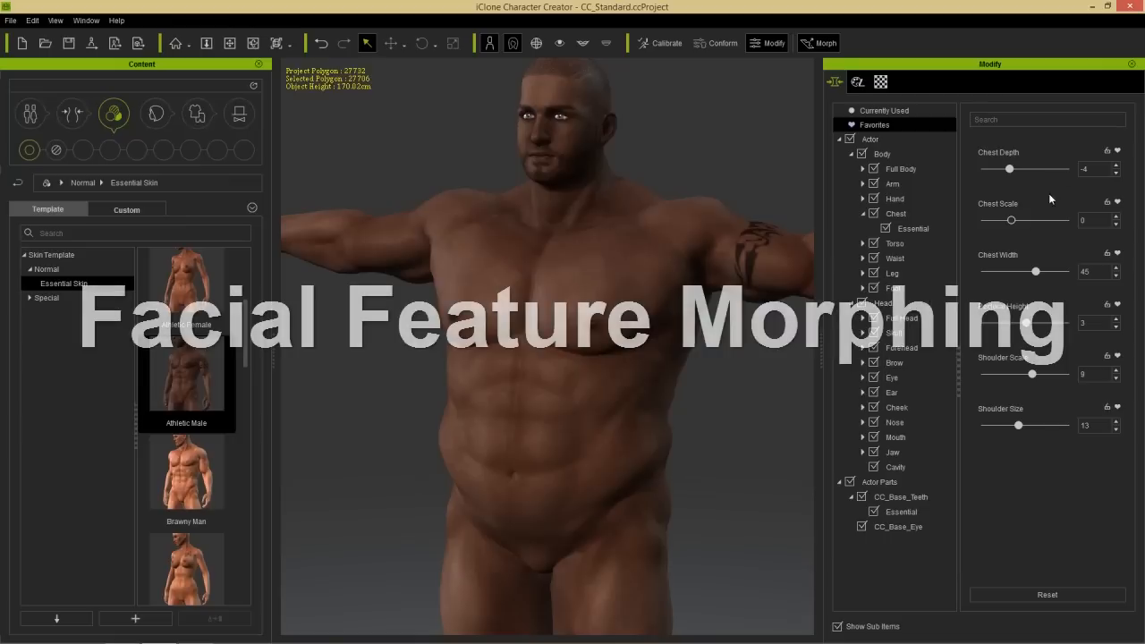
Replace the character's eyes with the Brown Eye_Dark template from the Eye morph templates.
{"action": "middle_click_drag", "start_coordinate": [625, 174], "coordinate": [654, 363]}
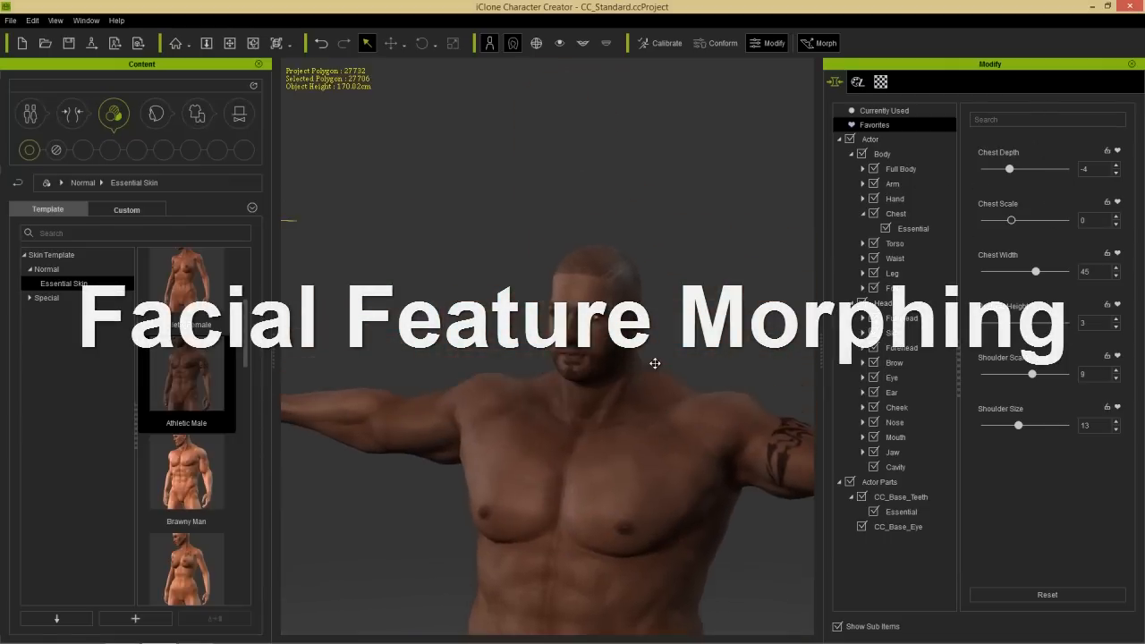
{"action": "scroll", "coordinate": [642, 313], "scroll_direction": "up", "scroll_amount": 8}
{"action": "right_click_drag", "start_coordinate": [659, 327], "coordinate": [687, 345]}
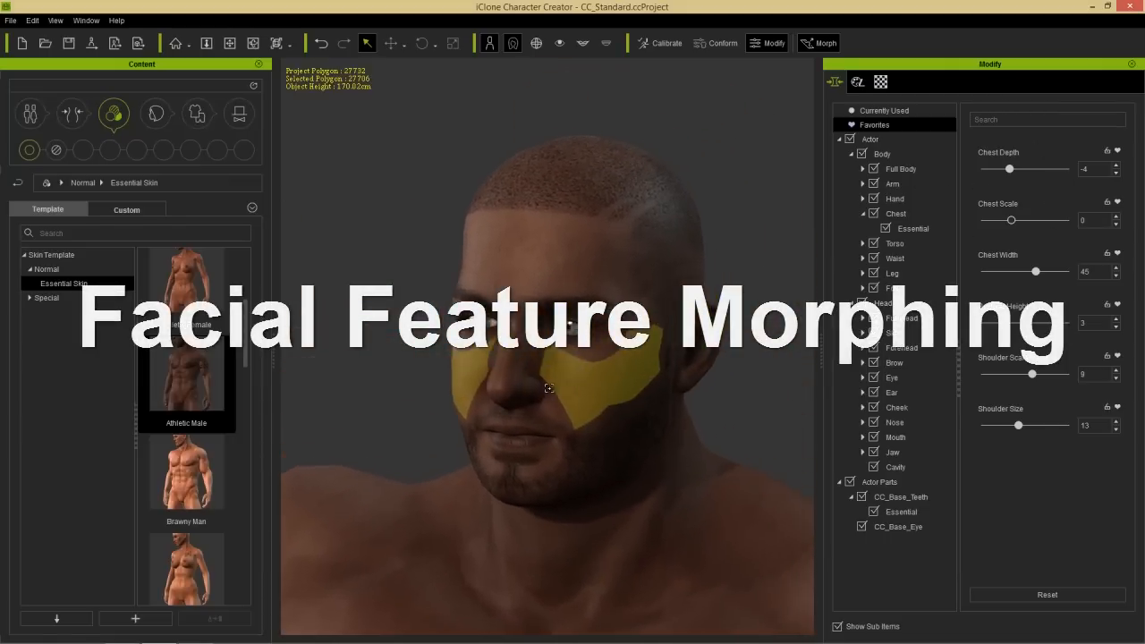
{"action": "scroll", "coordinate": [647, 430], "scroll_direction": "up", "scroll_amount": 2}
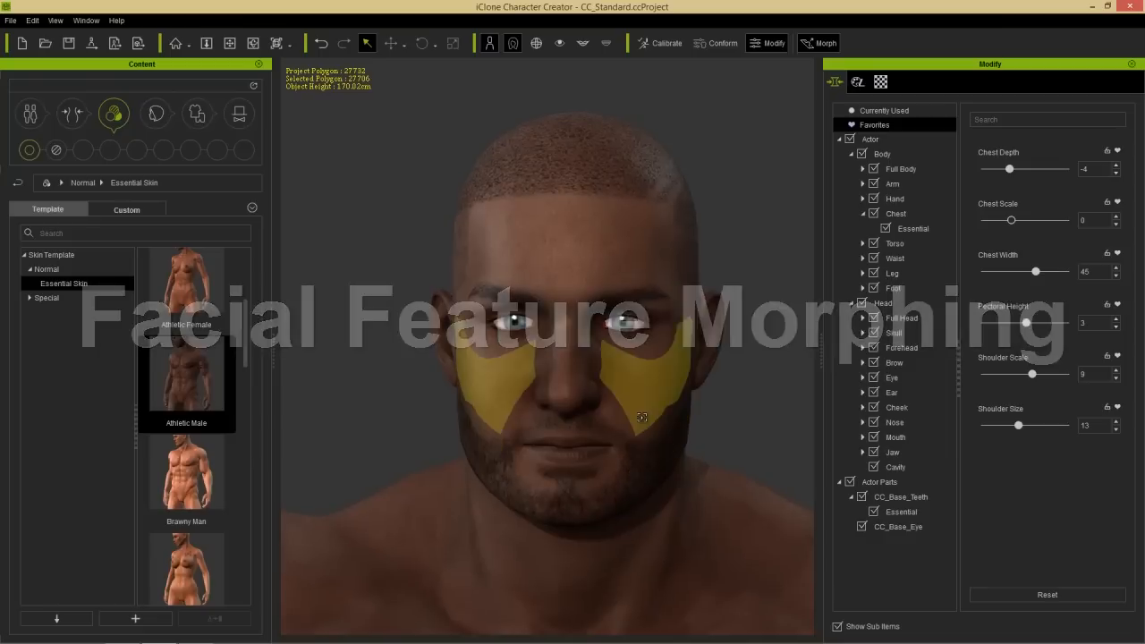
{"action": "right_click_drag", "start_coordinate": [646, 424], "coordinate": [616, 418]}
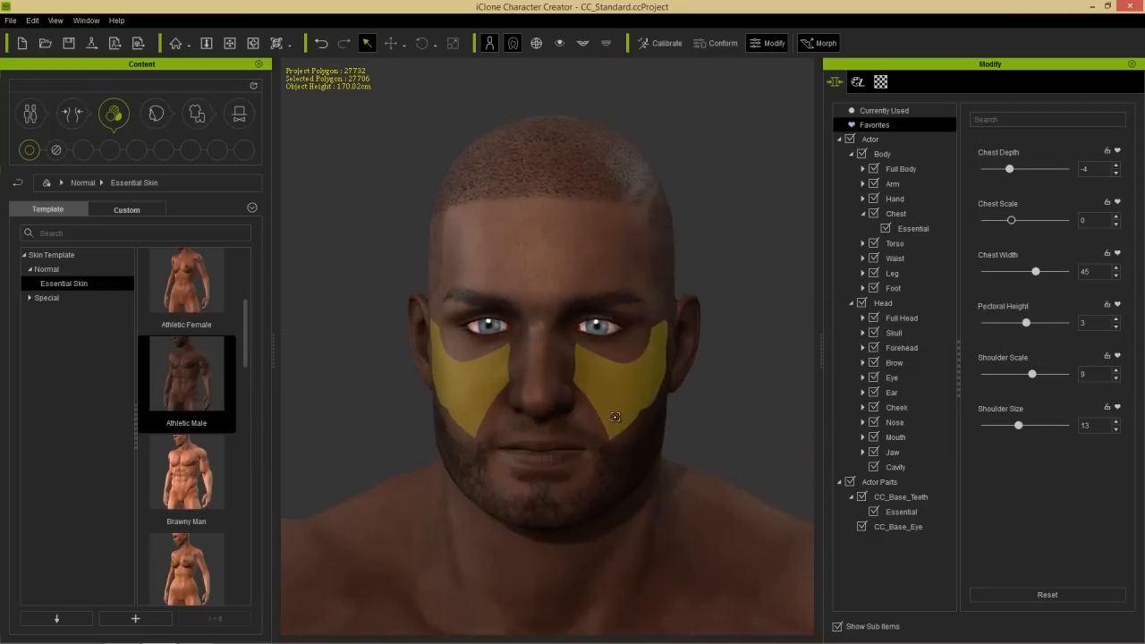
{"action": "left_click", "coordinate": [81, 112]}
{"action": "left_click", "coordinate": [137, 150]}
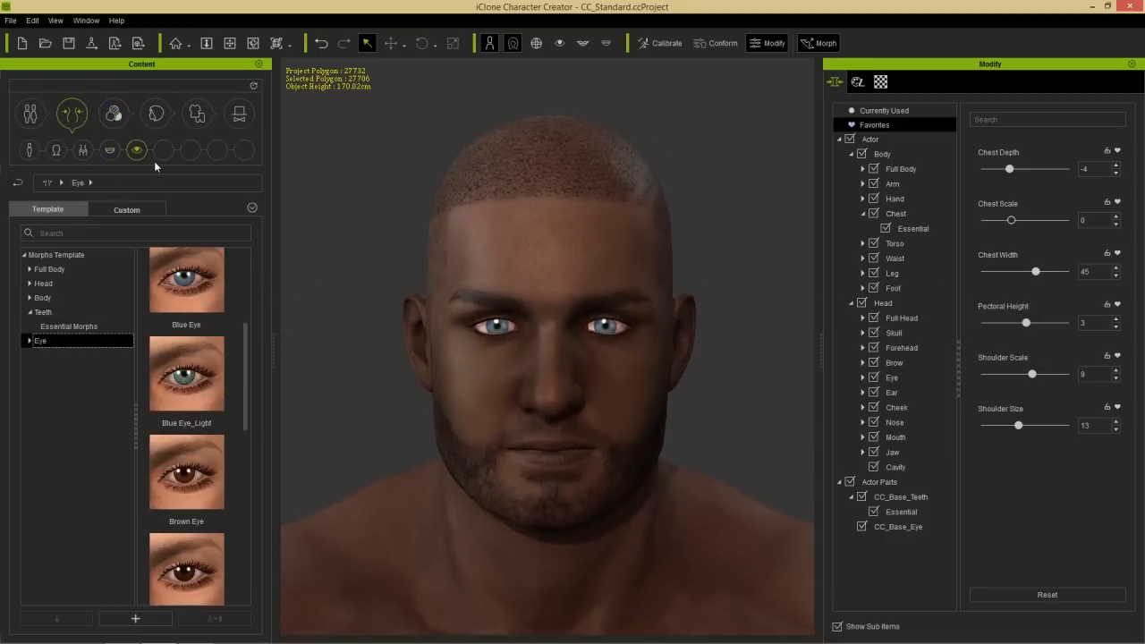
{"action": "left_click_drag", "start_coordinate": [248, 340], "coordinate": [208, 400]}
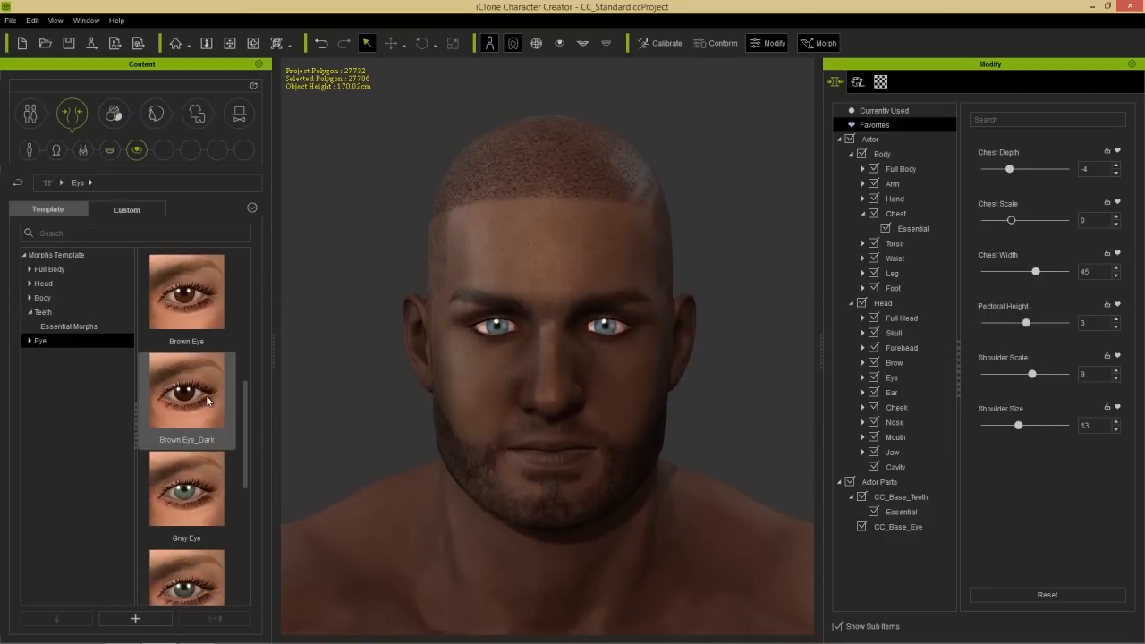
{"action": "double_click", "coordinate": [207, 400]}
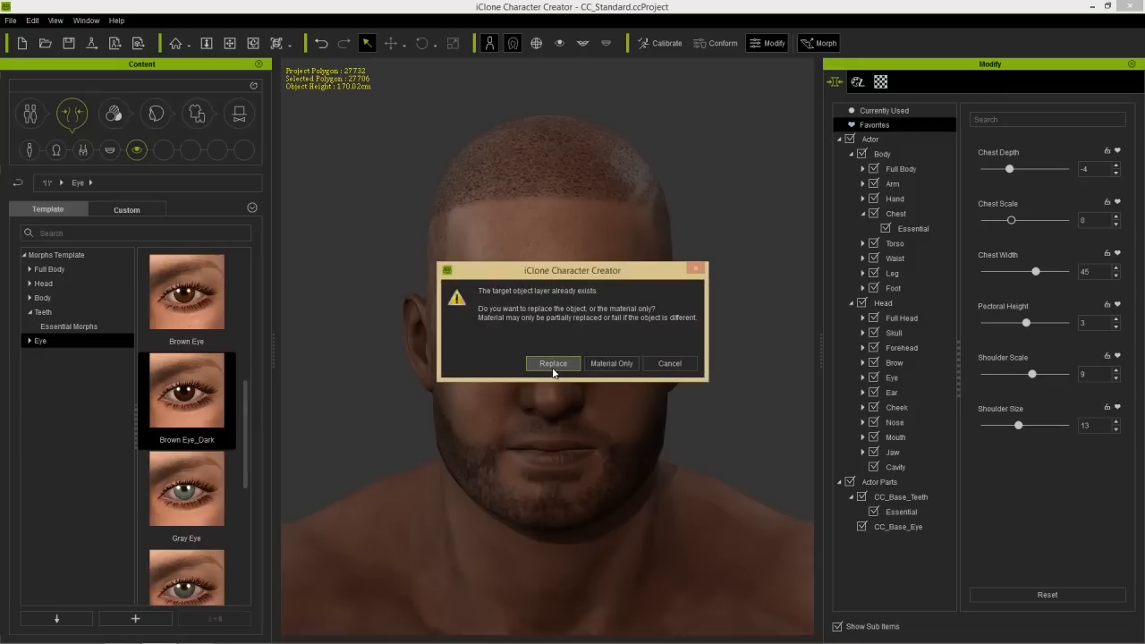
{"action": "left_click", "coordinate": [553, 363]}
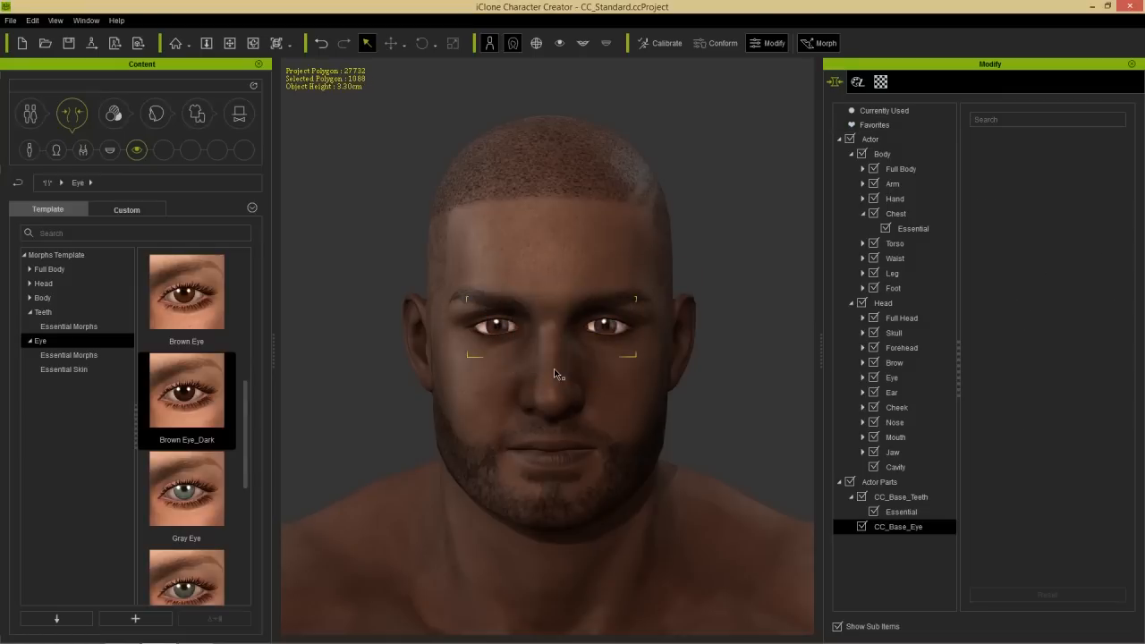
Select the nose and the mouth directly on the model, widening the nose and making the lips fuller.
{"action": "middle_click_drag", "start_coordinate": [572, 438], "coordinate": [570, 424], "text": "alt"}
{"action": "right_click_drag", "start_coordinate": [570, 424], "coordinate": [562, 419], "text": "alt"}
{"action": "left_click", "coordinate": [567, 388]}
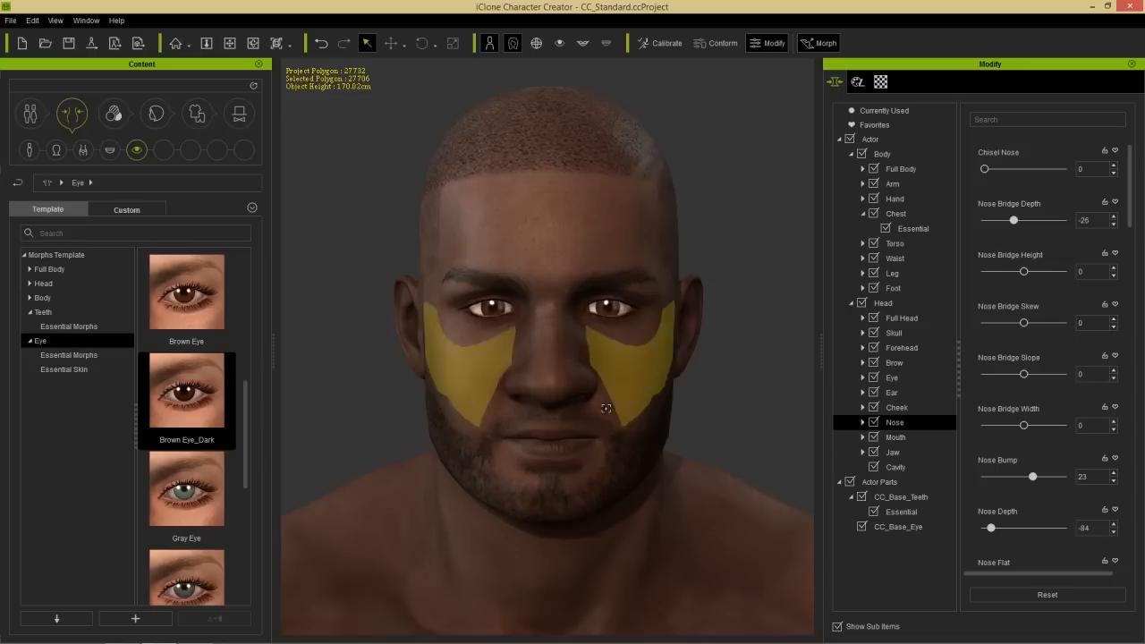
{"action": "left_click", "coordinate": [567, 428]}
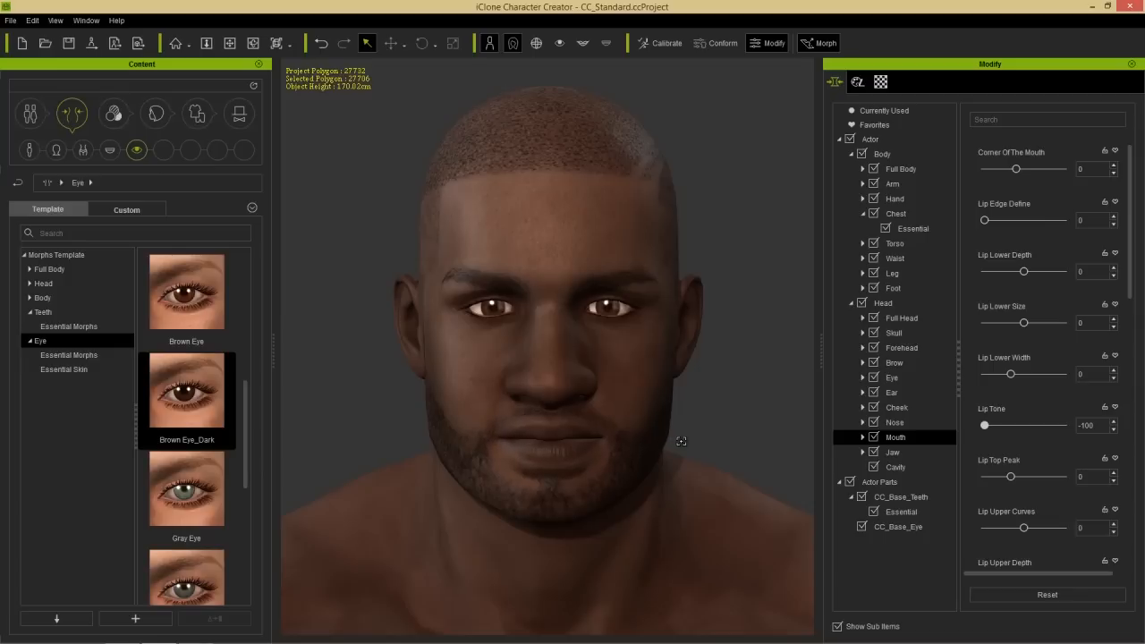
Select the cheek and the brow directly on the model, hide the sub-item morphs and set Brow Angle to 87.
{"action": "left_click", "coordinate": [649, 384]}
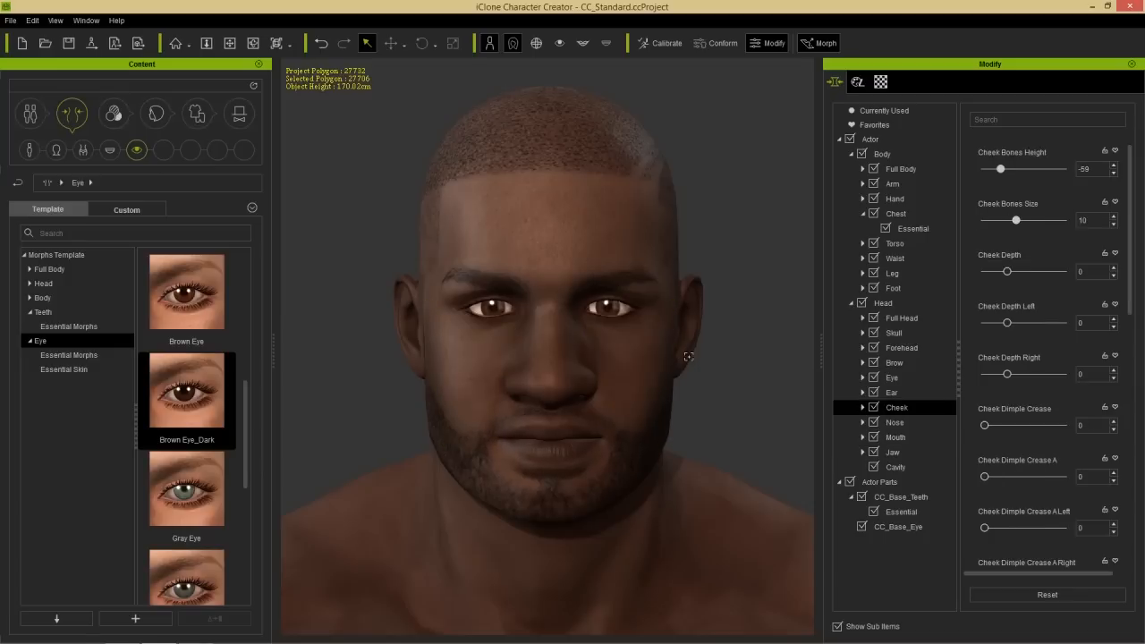
{"action": "mouse_move", "coordinate": [718, 358]}
{"action": "left_mouse_down"}
{"action": "mouse_move", "coordinate": [656, 355]}
{"action": "mouse_move", "coordinate": [721, 351]}
{"action": "left_mouse_up"}
{"action": "left_click", "coordinate": [595, 283]}
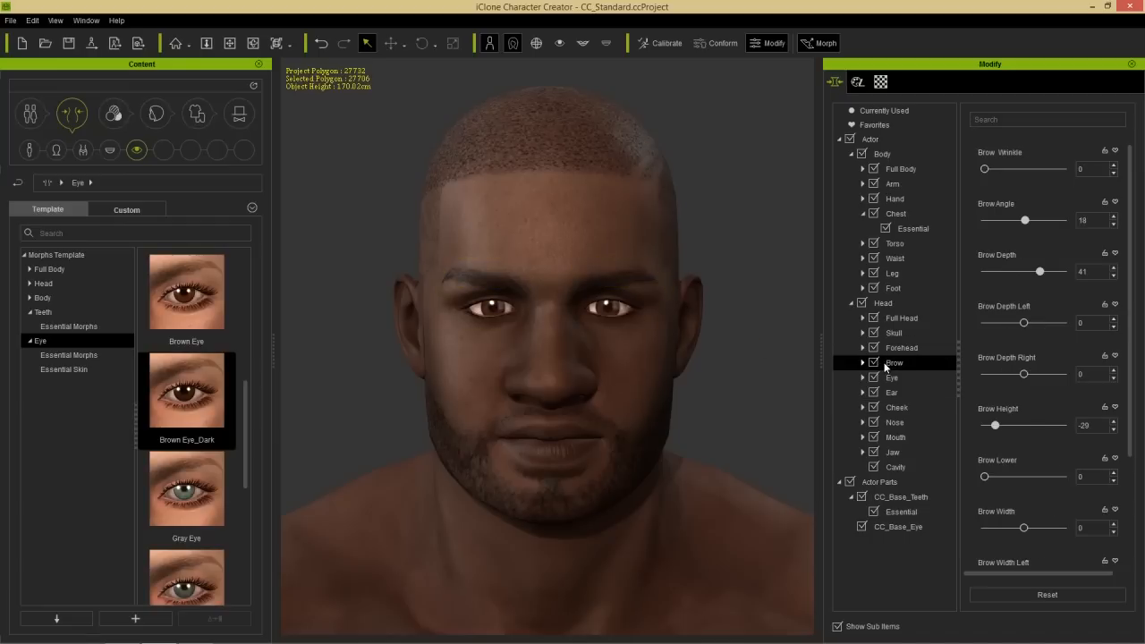
{"action": "left_click", "coordinate": [837, 627]}
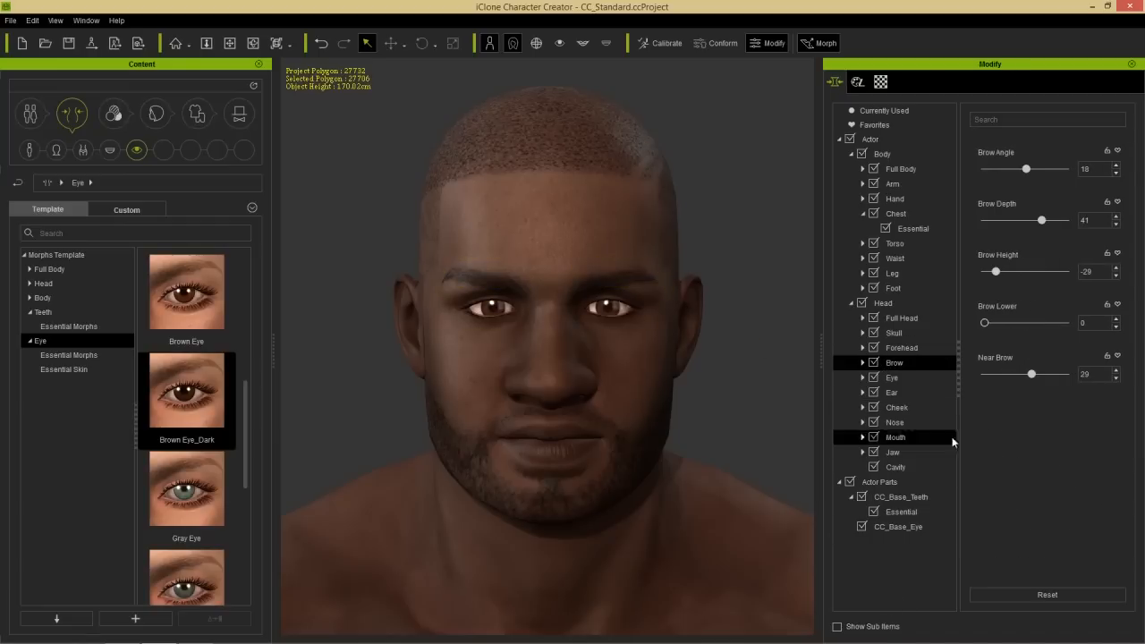
{"action": "left_click_drag", "start_coordinate": [1027, 169], "coordinate": [1056, 186]}
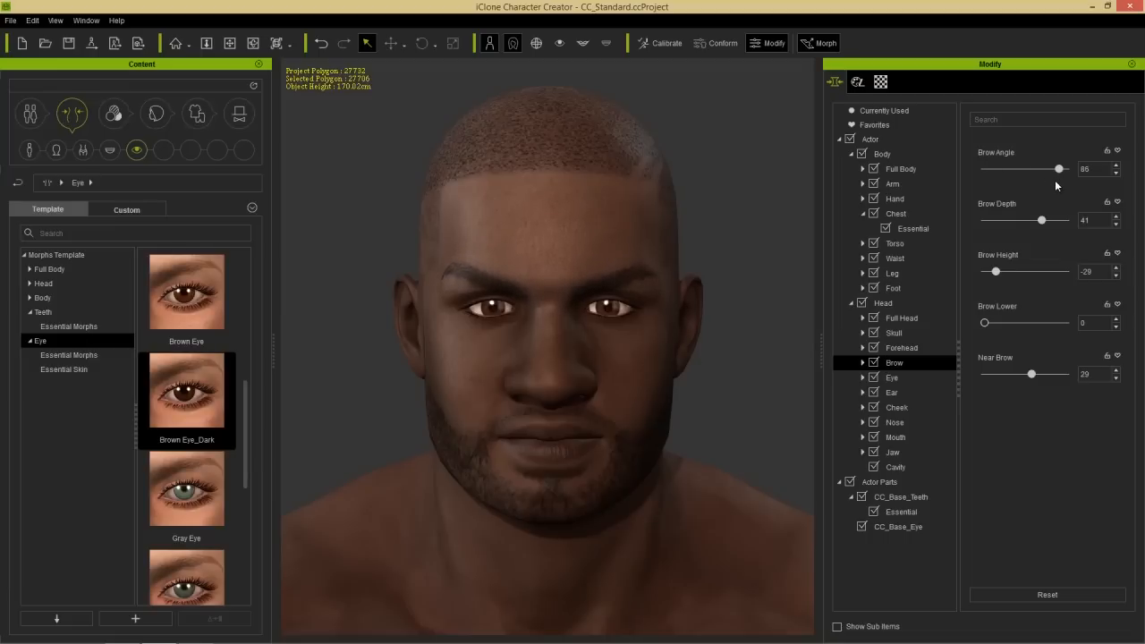
Examine the face from the side and select the nose on the model to show its main morphs.
{"action": "middle_click_drag", "start_coordinate": [528, 433], "coordinate": [619, 383]}
{"action": "right_click_drag", "start_coordinate": [620, 383], "coordinate": [417, 466]}
{"action": "middle_click_drag", "start_coordinate": [497, 425], "coordinate": [511, 459]}
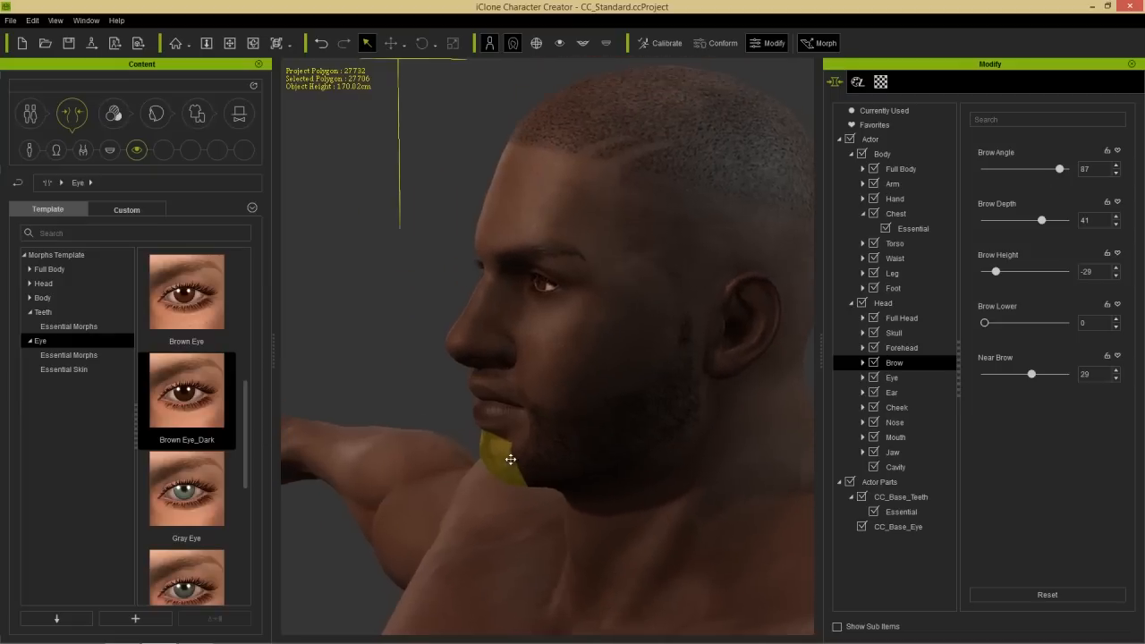
{"action": "scroll", "coordinate": [511, 448], "scroll_direction": "up", "scroll_amount": 3}
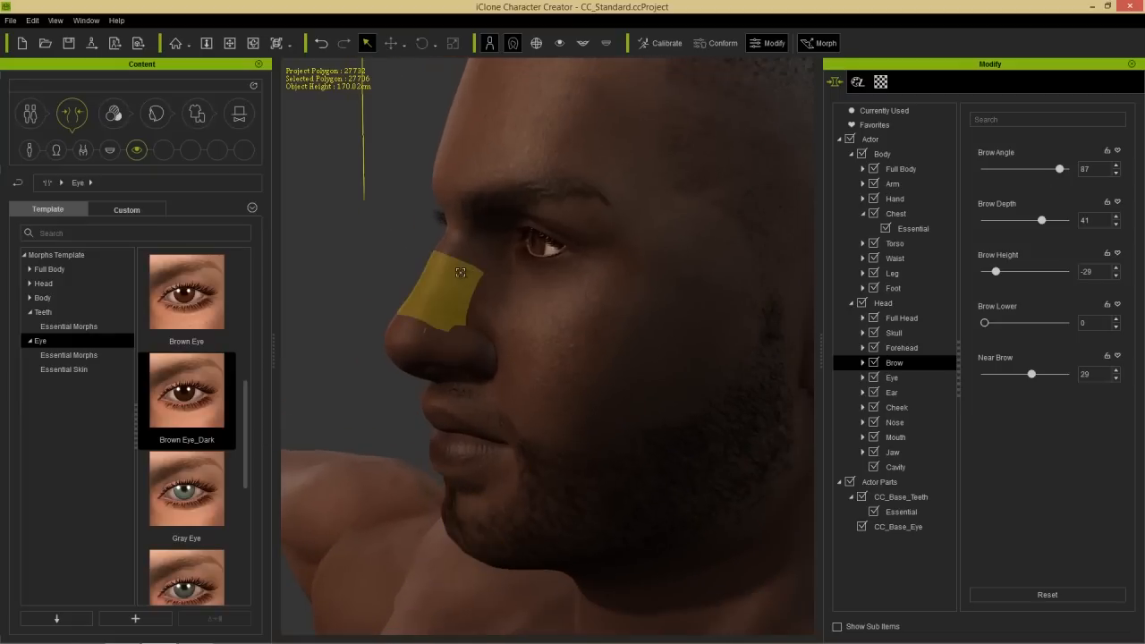
{"action": "left_click", "coordinate": [461, 272]}
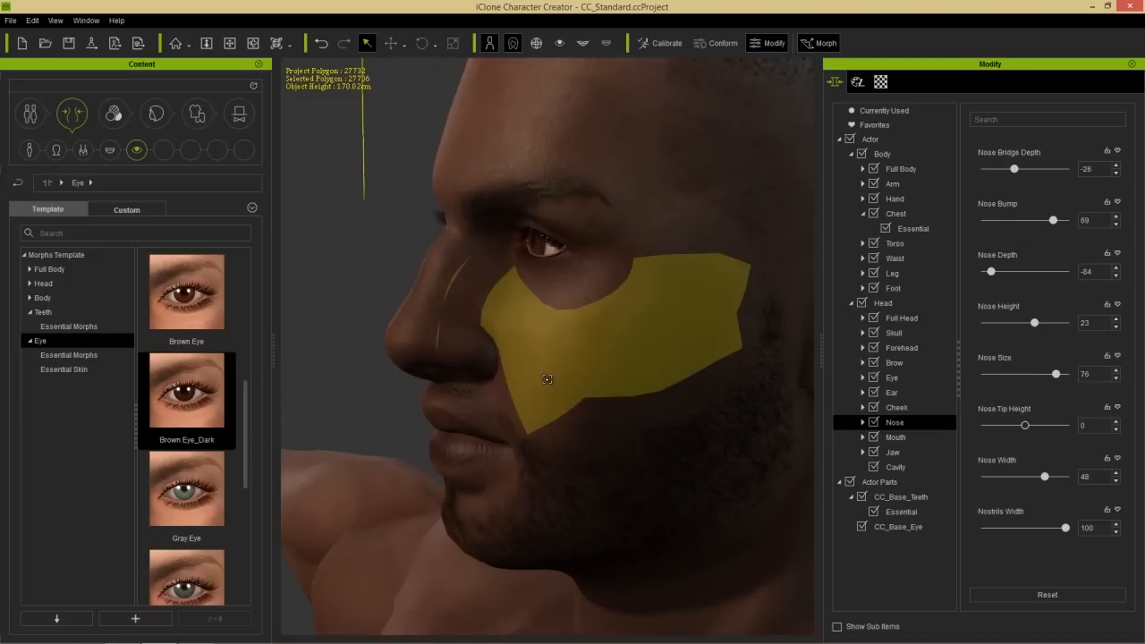
Show the appearance texture settings for the body skin and expand its Body Surface Normals.
{"action": "scroll", "coordinate": [552, 385], "scroll_direction": "down", "scroll_amount": 5}
{"action": "right_click_drag", "start_coordinate": [573, 431], "coordinate": [757, 437]}
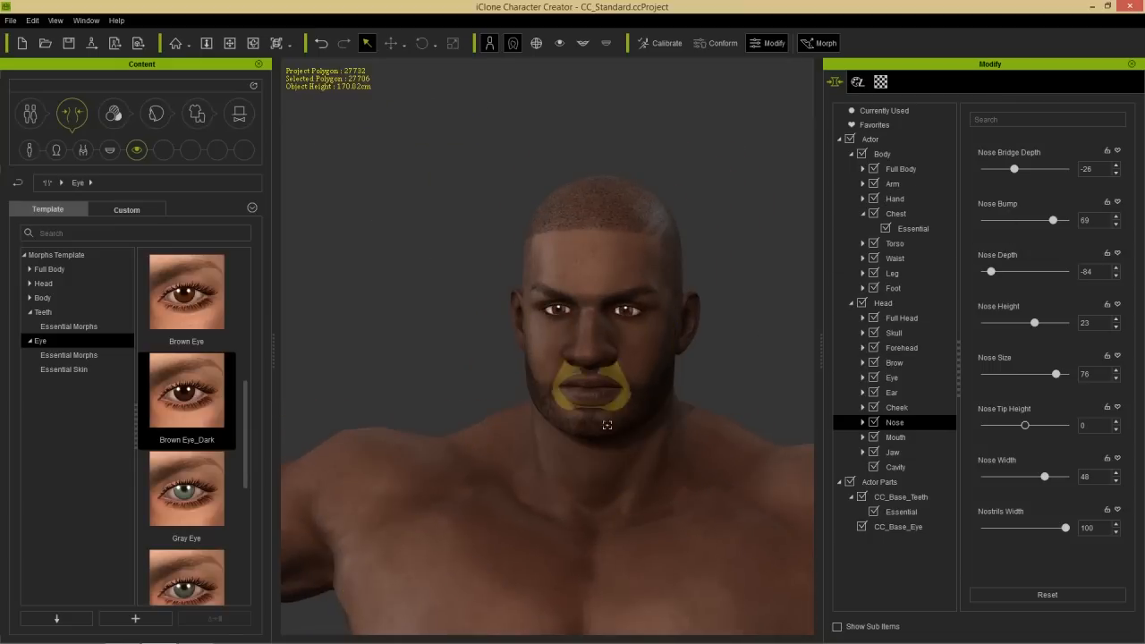
{"action": "middle_click_drag", "start_coordinate": [606, 456], "coordinate": [617, 358]}
{"action": "scroll", "coordinate": [616, 358], "scroll_direction": "down", "scroll_amount": 3}
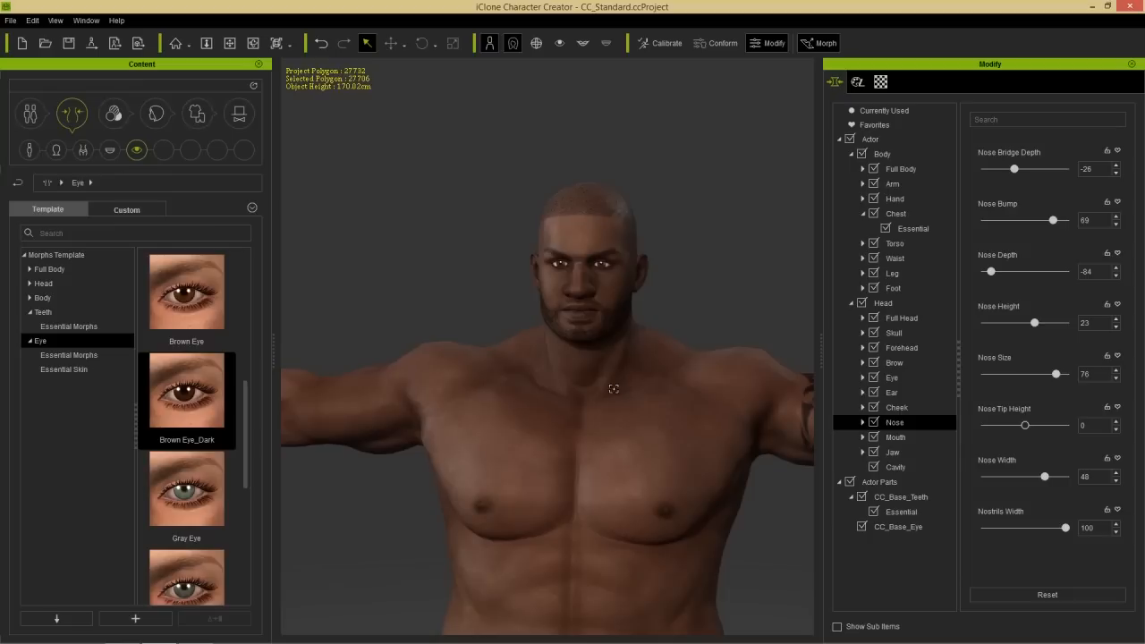
{"action": "scroll", "coordinate": [614, 440], "scroll_direction": "down", "scroll_amount": 5}
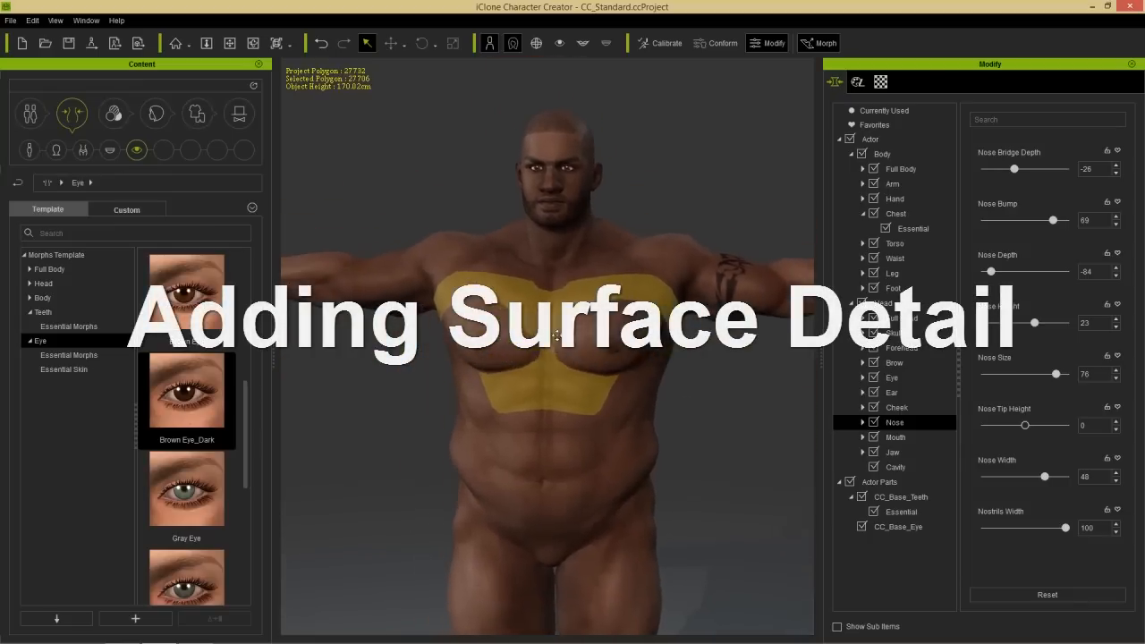
{"action": "right_click_drag", "start_coordinate": [644, 315], "coordinate": [599, 325]}
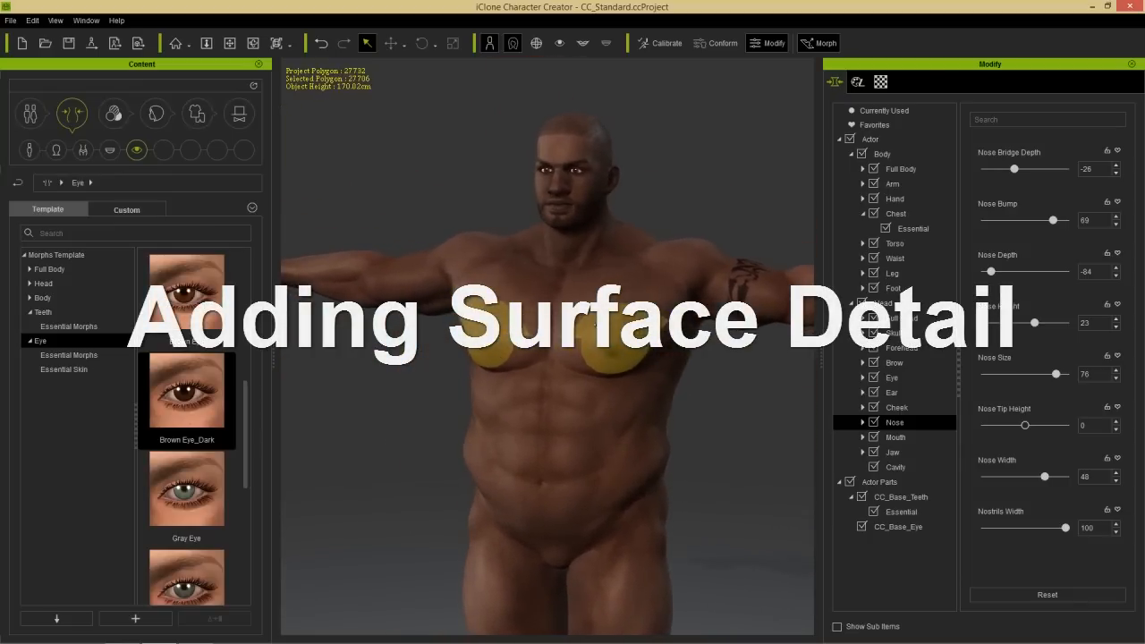
{"action": "left_click", "coordinate": [856, 82]}
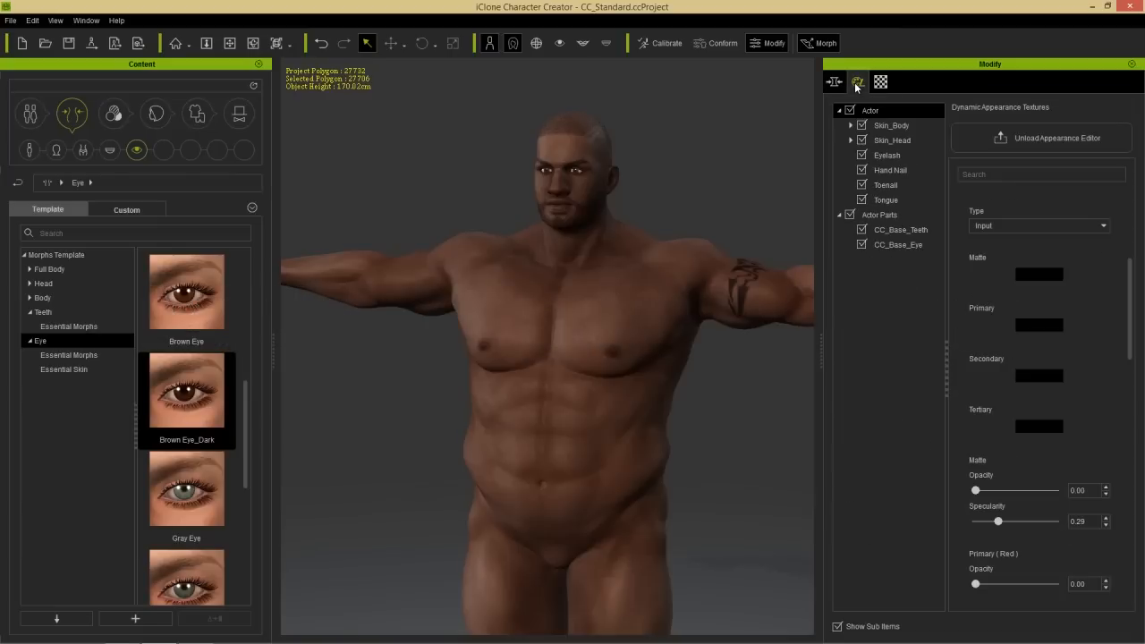
{"action": "left_click", "coordinate": [888, 127]}
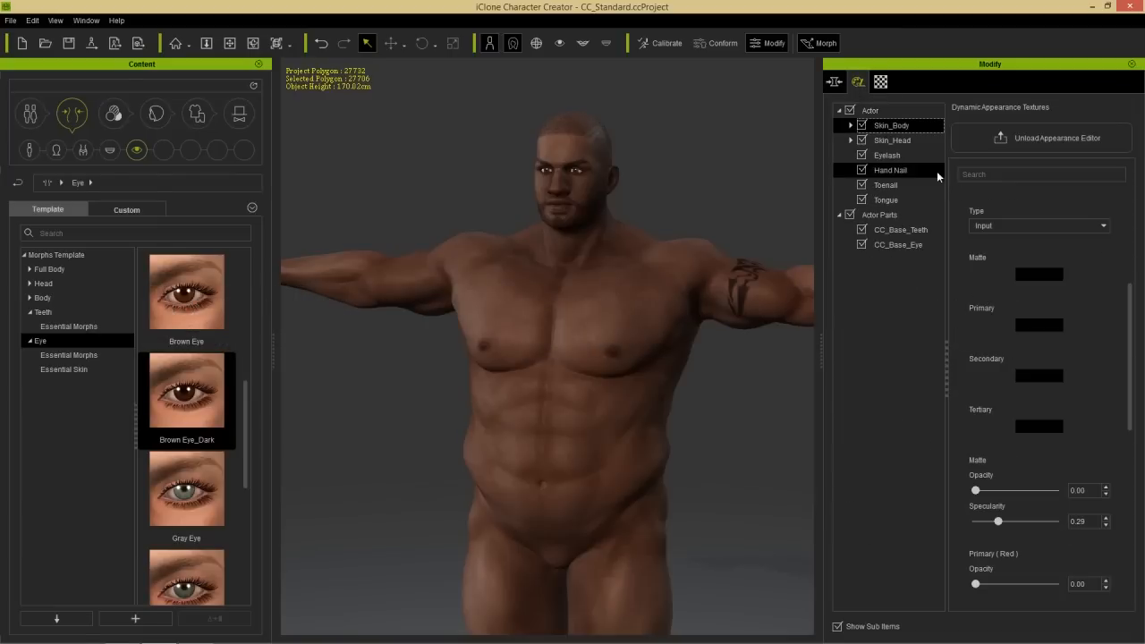
{"action": "left_click", "coordinate": [851, 126]}
{"action": "left_click", "coordinate": [895, 141]}
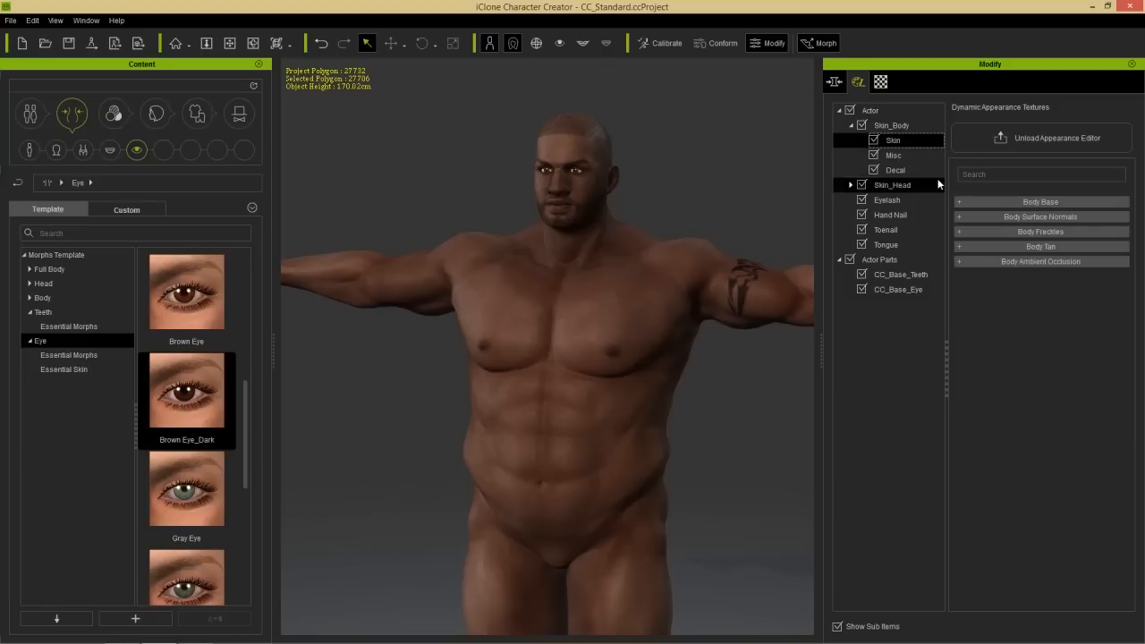
{"action": "left_click", "coordinate": [992, 217]}
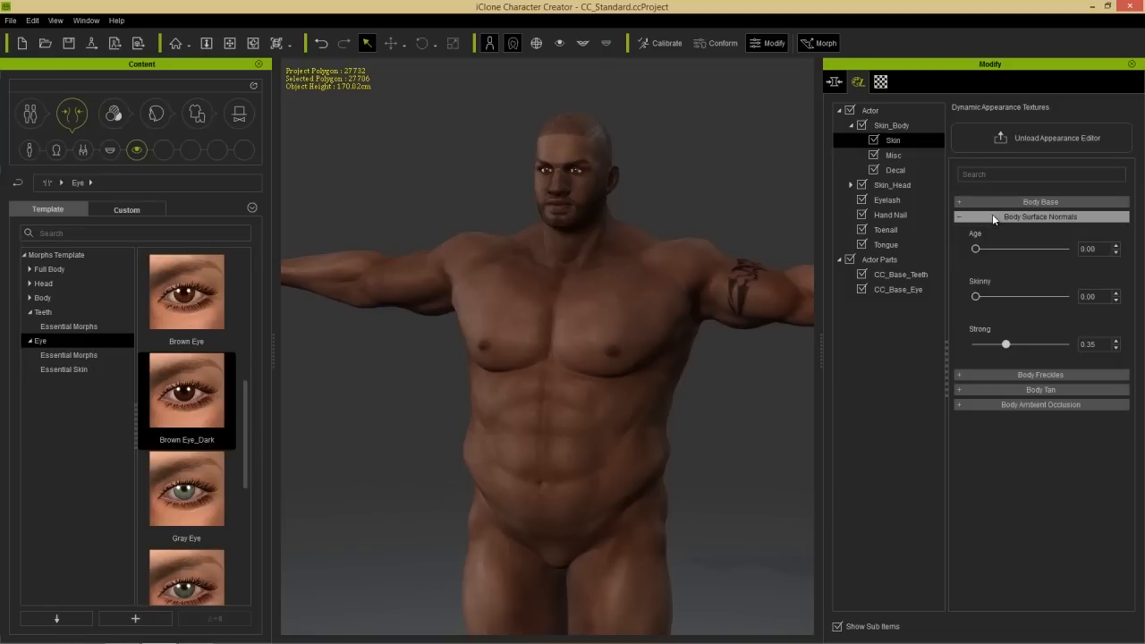
Try the Age and Skinny surface normals on the body skin, raising Skinny to 1.00, and return both to 0.00.
{"action": "right_click_drag", "start_coordinate": [792, 340], "coordinate": [632, 360]}
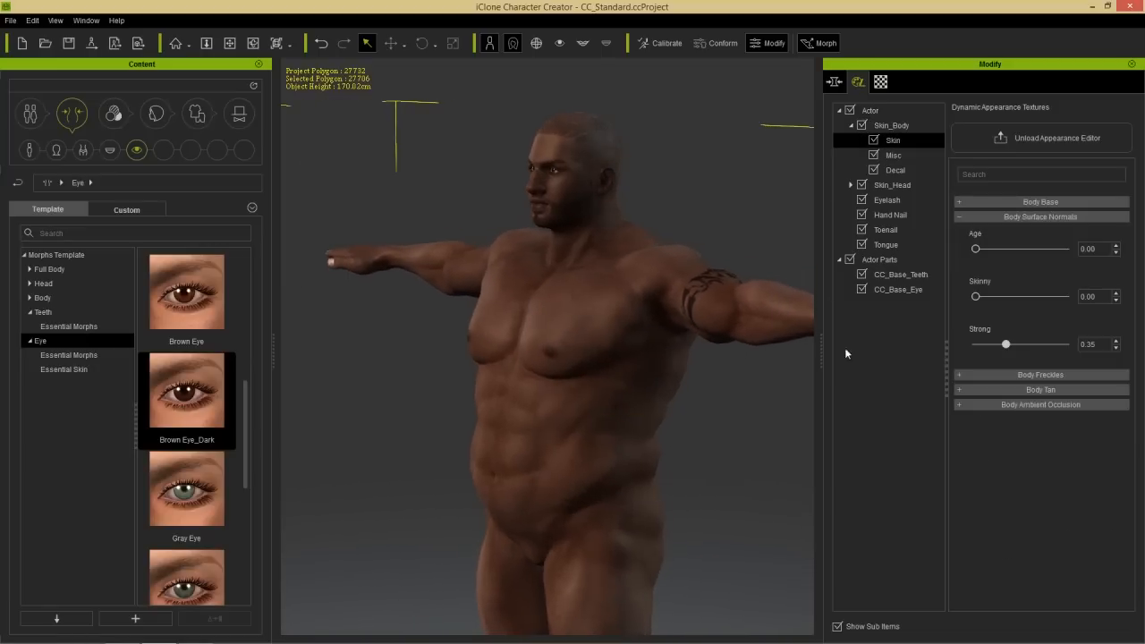
{"action": "mouse_move", "coordinate": [978, 253]}
{"action": "left_mouse_down"}
{"action": "mouse_move", "coordinate": [1070, 250]}
{"action": "mouse_move", "coordinate": [958, 255]}
{"action": "left_mouse_up"}
{"action": "left_click_drag", "start_coordinate": [977, 296], "coordinate": [1066, 297]}
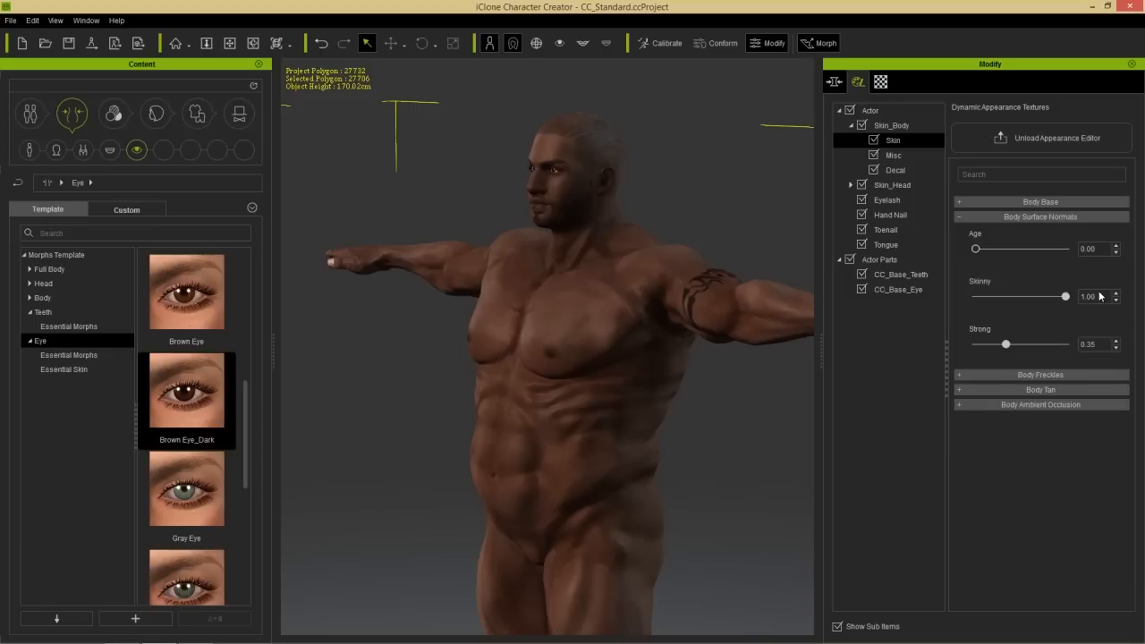
{"action": "left_click_drag", "start_coordinate": [1066, 296], "coordinate": [951, 298]}
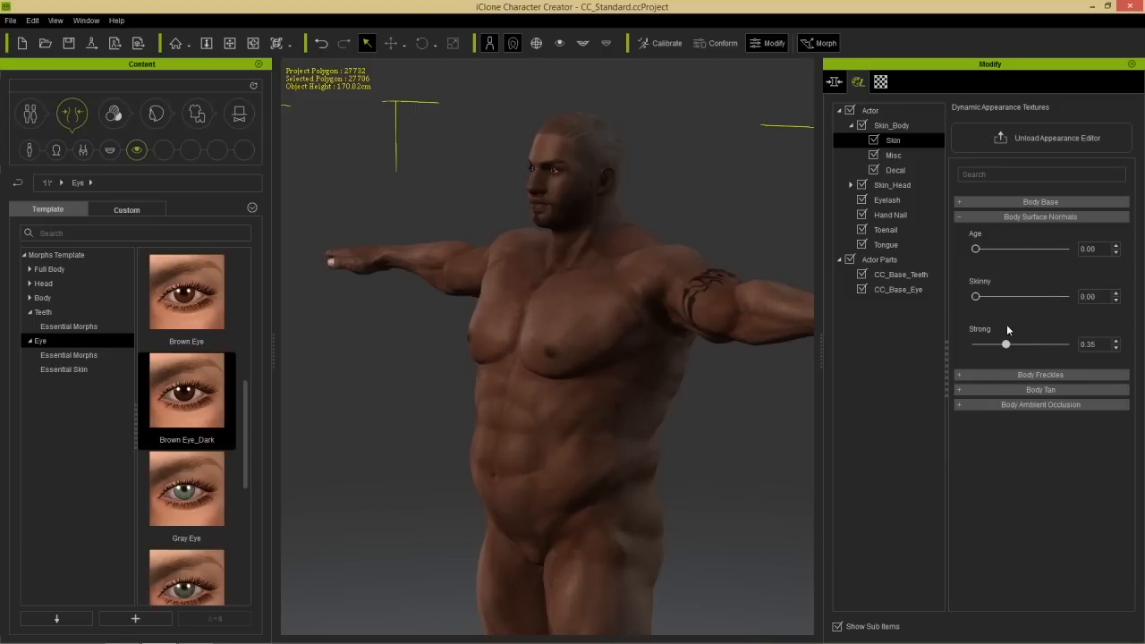
Set the Strong surface normal of the body skin to 1.00.
{"action": "left_click_drag", "start_coordinate": [1006, 344], "coordinate": [1076, 345]}
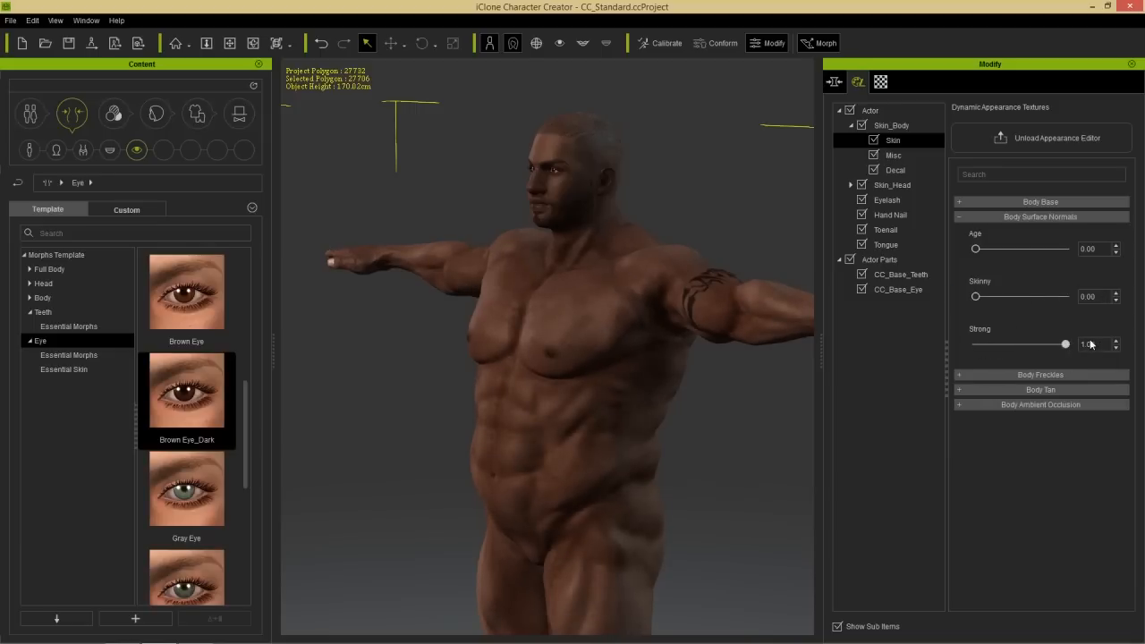
{"action": "right_click_drag", "start_coordinate": [623, 437], "coordinate": [713, 406]}
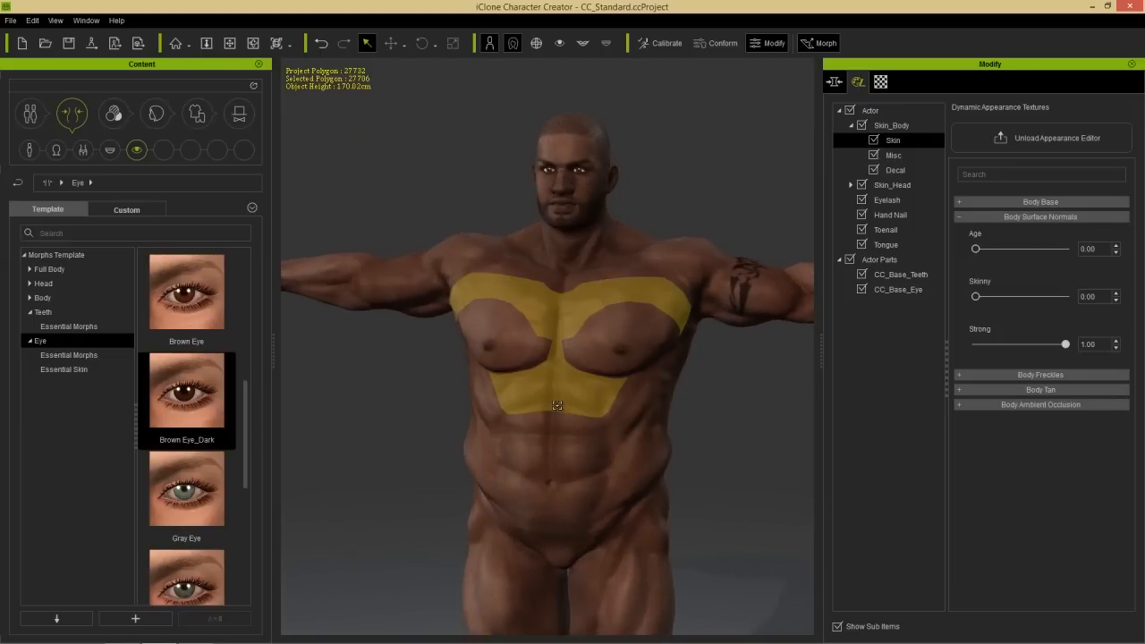
{"action": "left_click", "coordinate": [892, 155]}
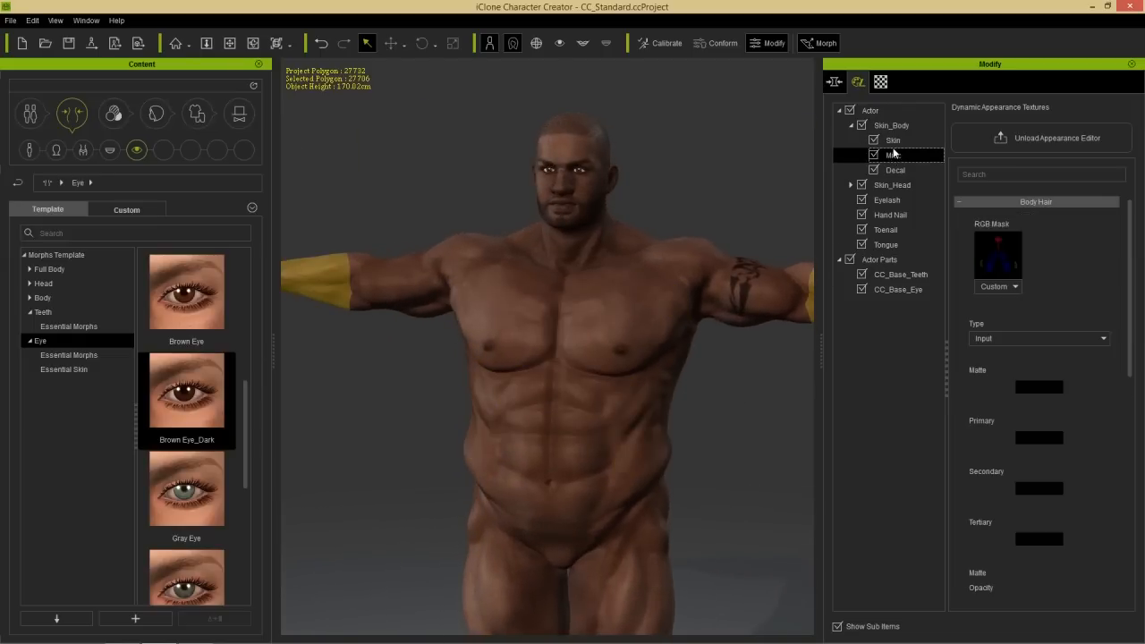
{"action": "left_click", "coordinate": [893, 147]}
Darken the body skin in the Body Base settings with Tone at 0.85 and Variation at 1.00.
{"action": "left_click", "coordinate": [1035, 202]}
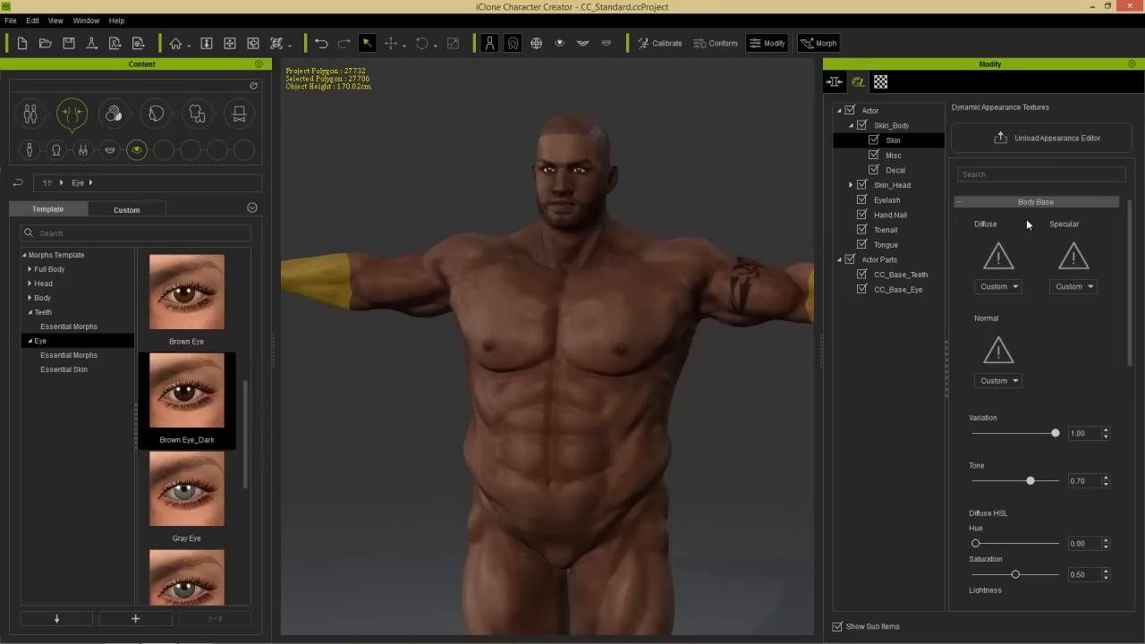
{"action": "left_click_drag", "start_coordinate": [1133, 329], "coordinate": [1044, 396]}
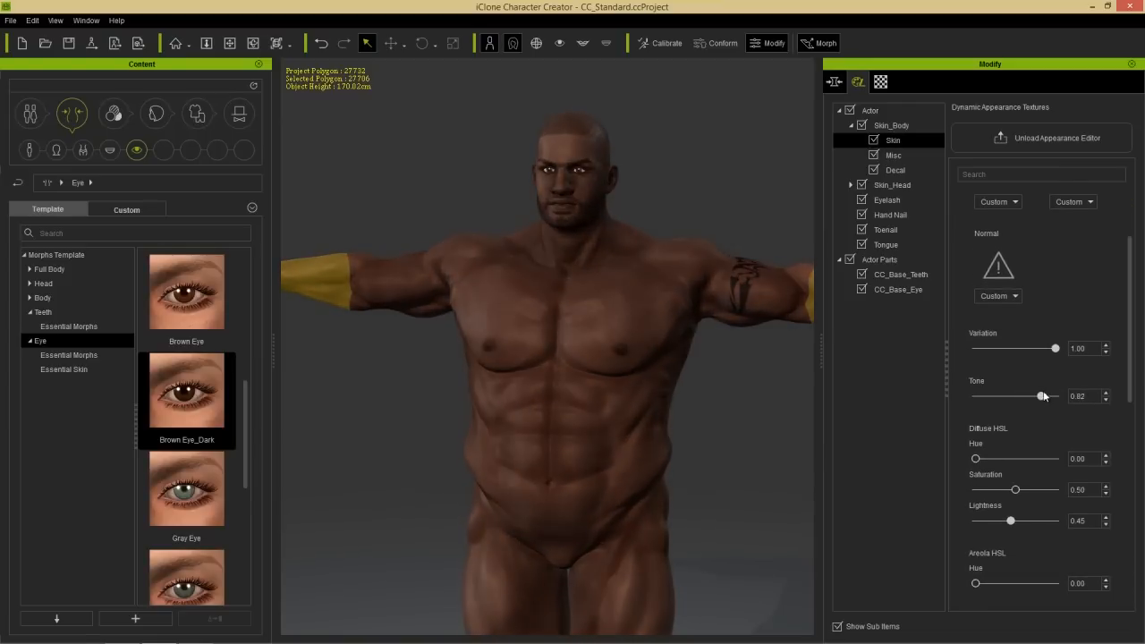
{"action": "left_click", "coordinate": [1053, 348]}
{"action": "left_click_drag", "start_coordinate": [1053, 348], "coordinate": [1085, 350]}
{"action": "right_click_drag", "start_coordinate": [775, 315], "coordinate": [682, 338]}
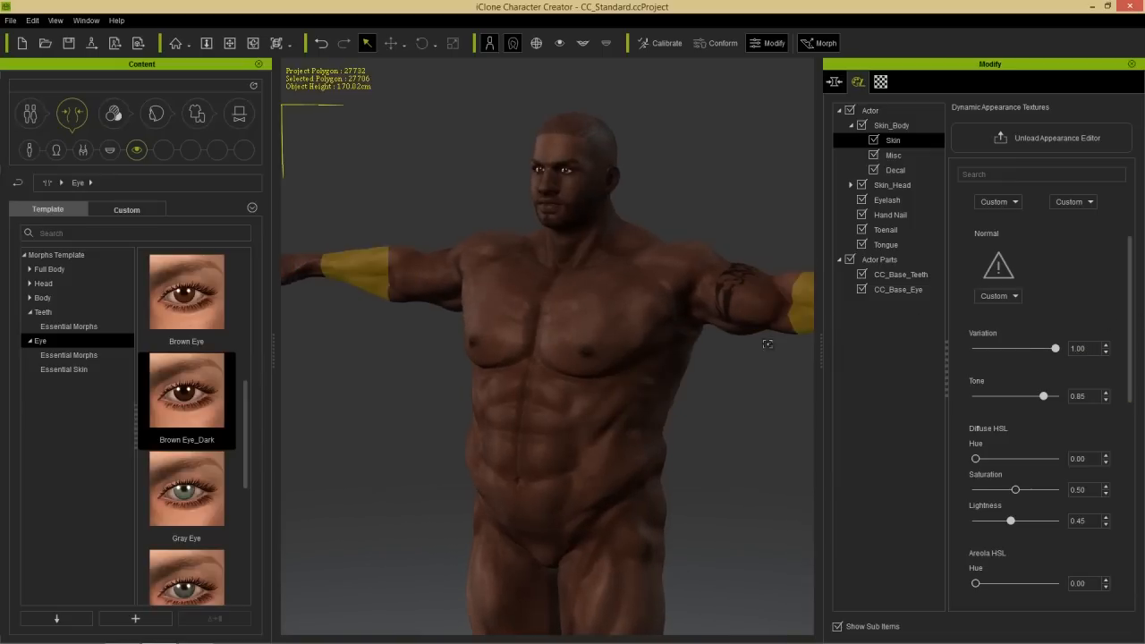
Make the body skin shinier by setting the Specular CL Contrast to -0.32 and its Lightness to 0.40.
{"action": "left_click_drag", "start_coordinate": [1131, 281], "coordinate": [1142, 401]}
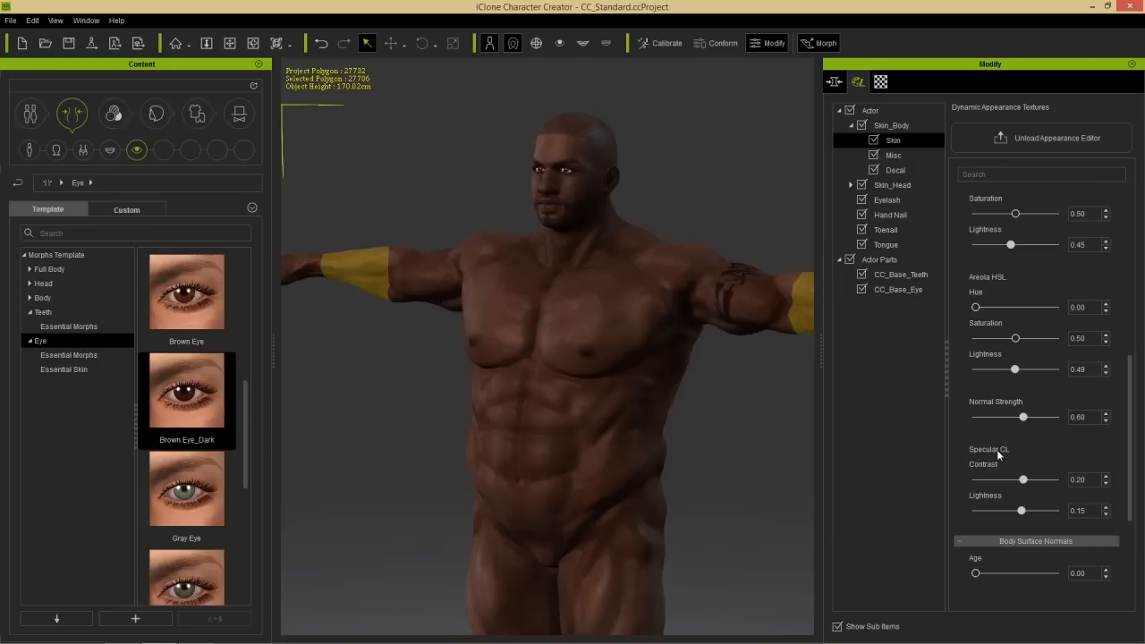
{"action": "left_click_drag", "start_coordinate": [1022, 480], "coordinate": [1002, 486]}
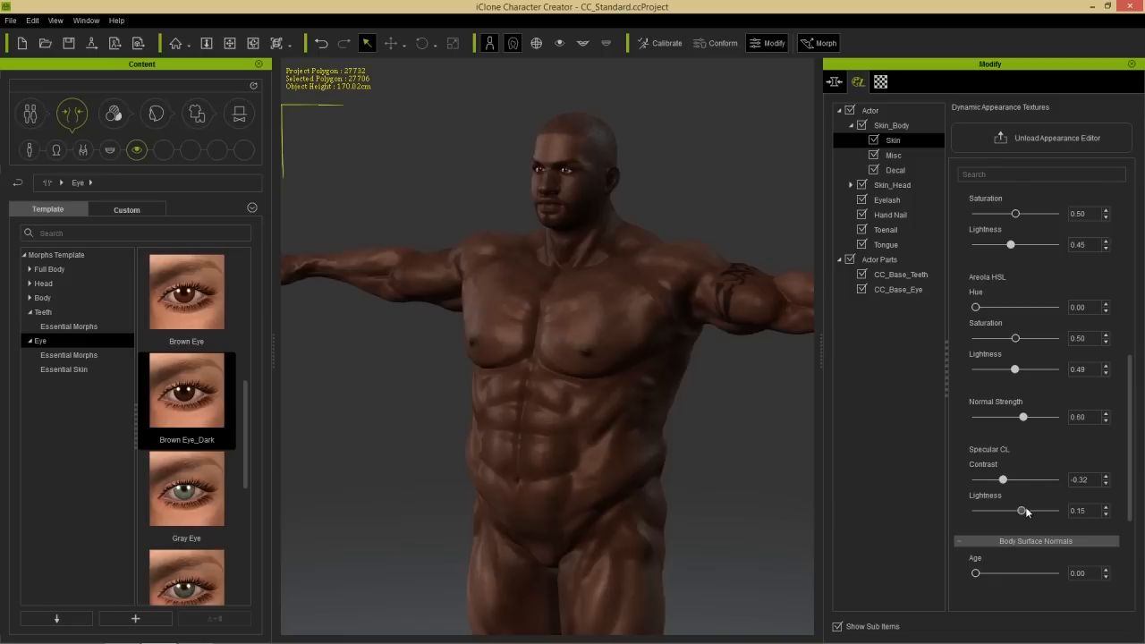
{"action": "left_click_drag", "start_coordinate": [1022, 510], "coordinate": [1033, 511]}
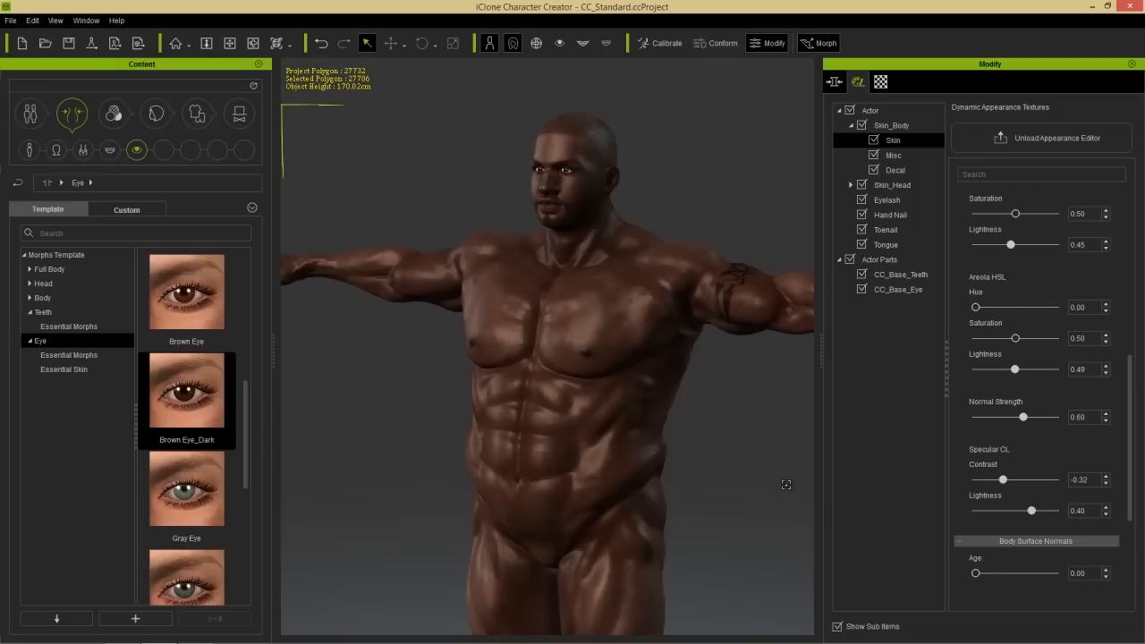
{"action": "right_click_drag", "start_coordinate": [512, 434], "coordinate": [803, 376]}
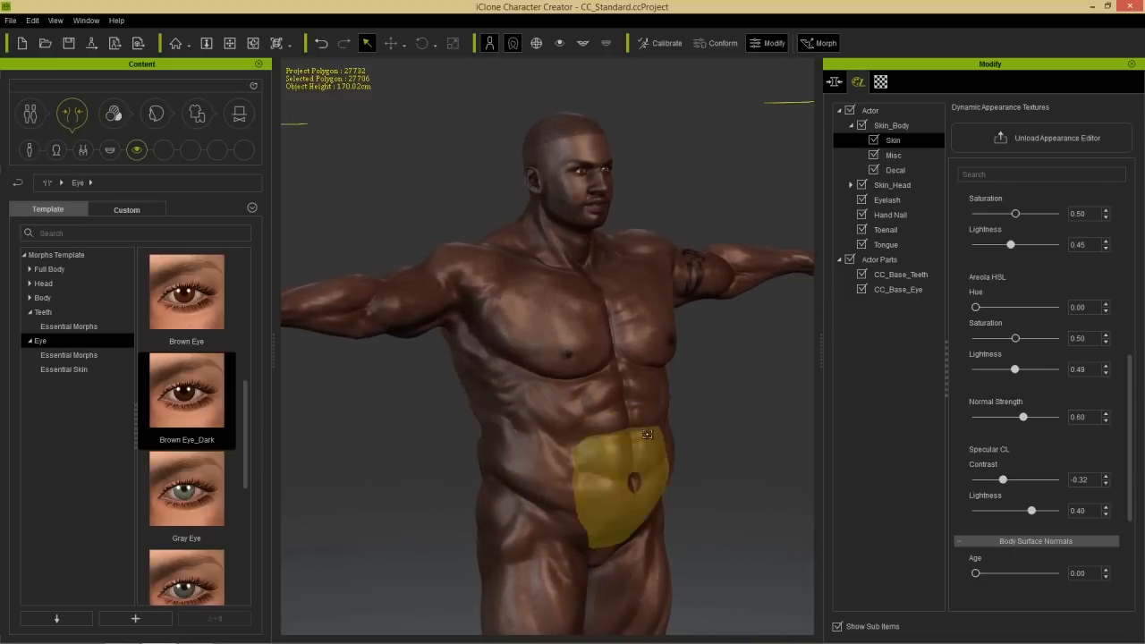
{"action": "middle_click_drag", "start_coordinate": [633, 417], "coordinate": [639, 381]}
{"action": "scroll", "coordinate": [637, 389], "scroll_direction": "down", "scroll_amount": 1}
{"action": "right_click_drag", "start_coordinate": [652, 391], "coordinate": [384, 416]}
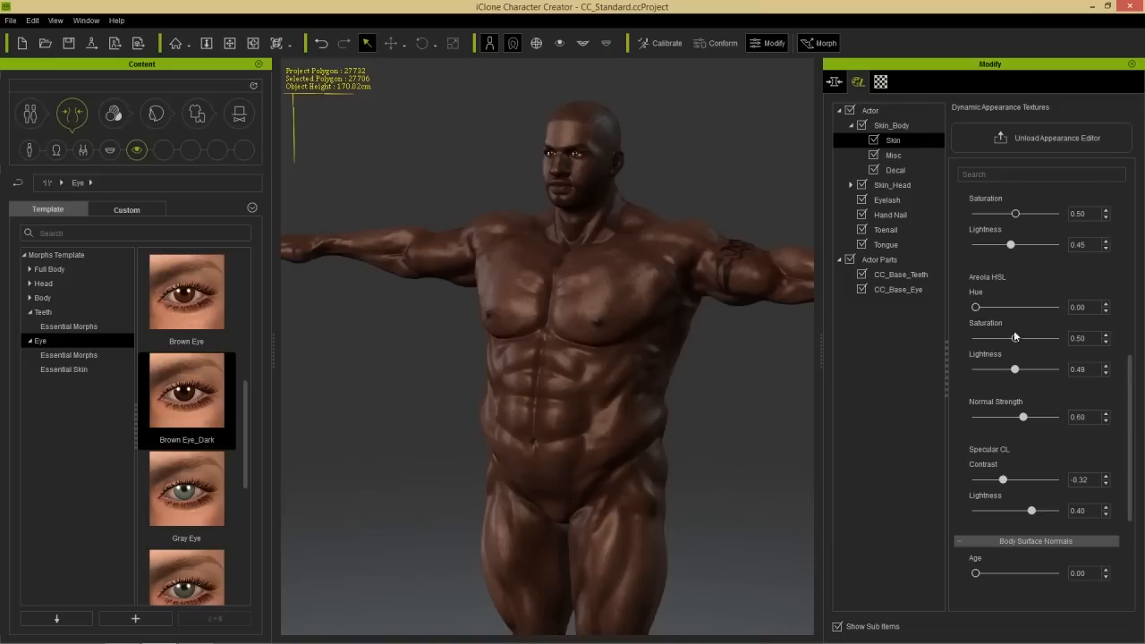
Dress the character in the Jean_D pants from the Cloth templates.
{"action": "scroll", "coordinate": [1120, 399], "scroll_direction": "up", "scroll_amount": 10}
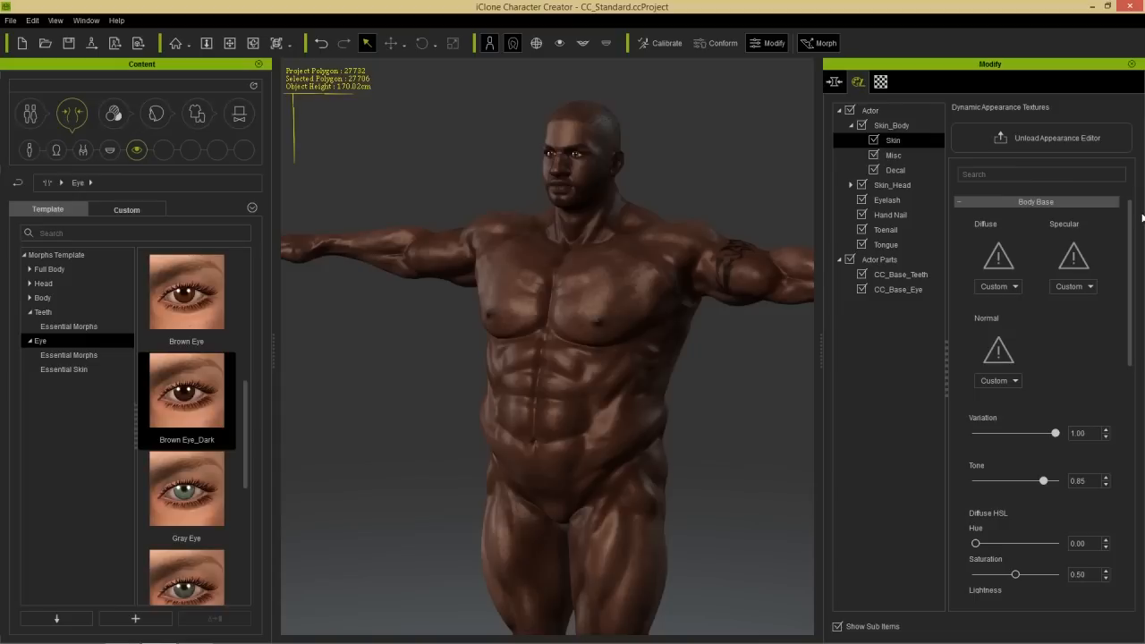
{"action": "scroll", "coordinate": [596, 324], "scroll_direction": "down", "scroll_amount": 6}
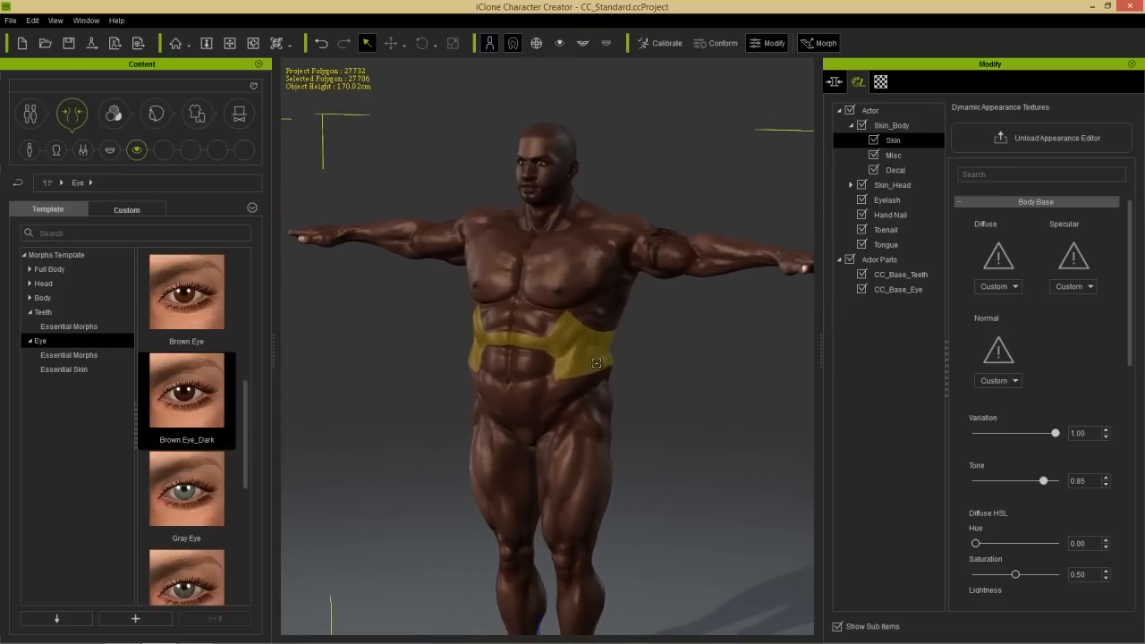
{"action": "left_click", "coordinate": [200, 114]}
{"action": "left_click", "coordinate": [46, 297]}
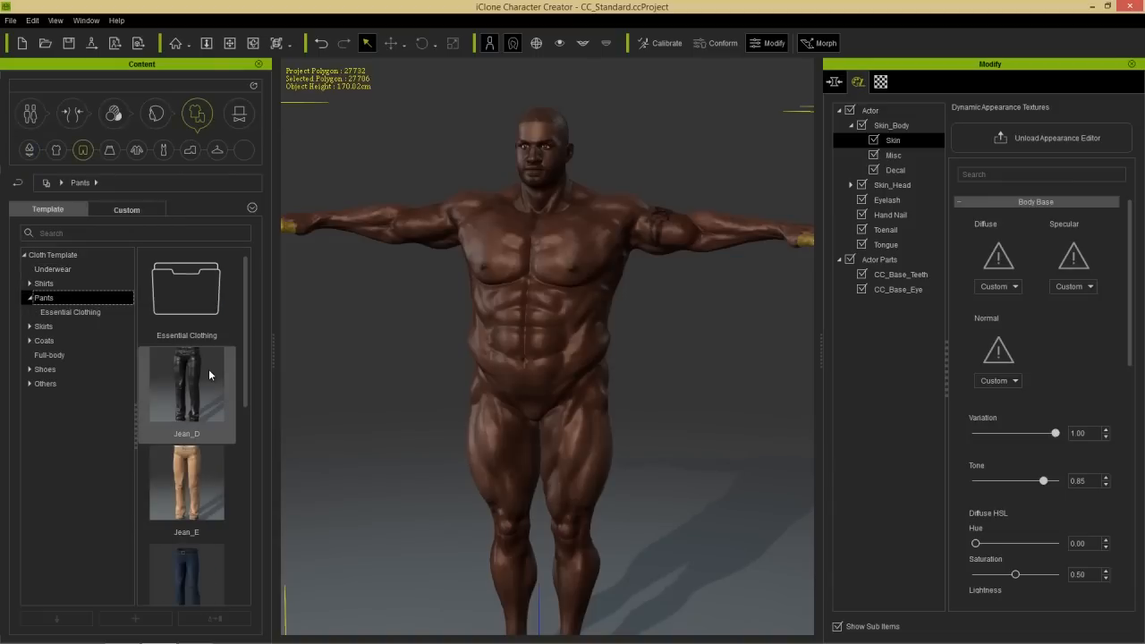
{"action": "double_click", "coordinate": [197, 379]}
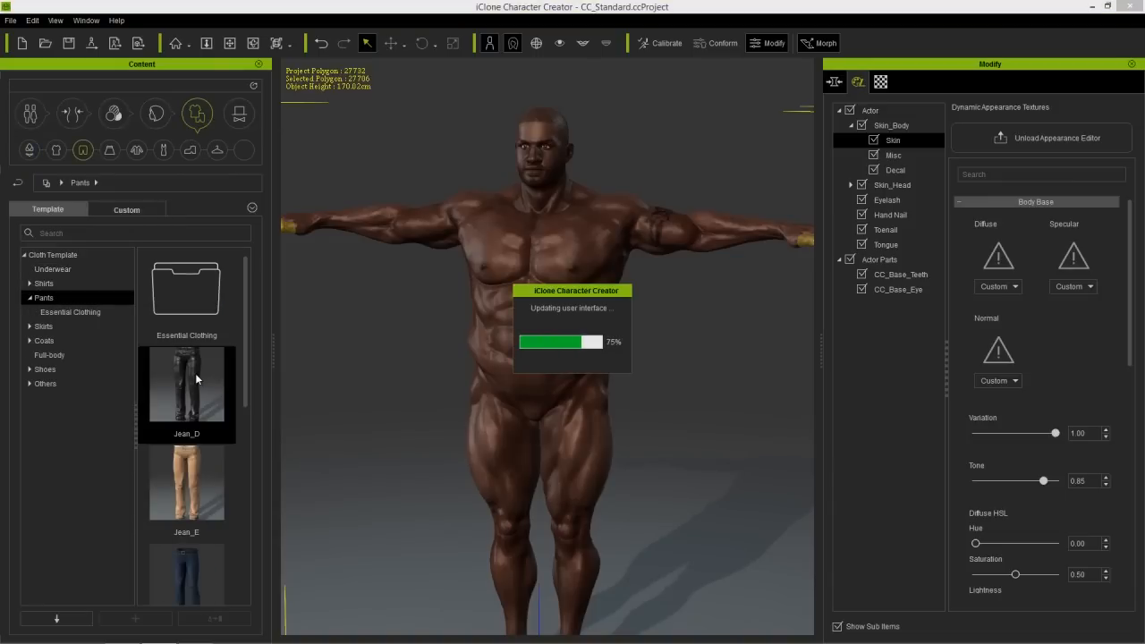
Put the Boots_B shoes from the Cloth templates on the character.
{"action": "middle_click_drag", "start_coordinate": [485, 492], "coordinate": [461, 349]}
{"action": "scroll", "coordinate": [468, 387], "scroll_direction": "down", "scroll_amount": 1}
{"action": "right_click_drag", "start_coordinate": [450, 416], "coordinate": [460, 448]}
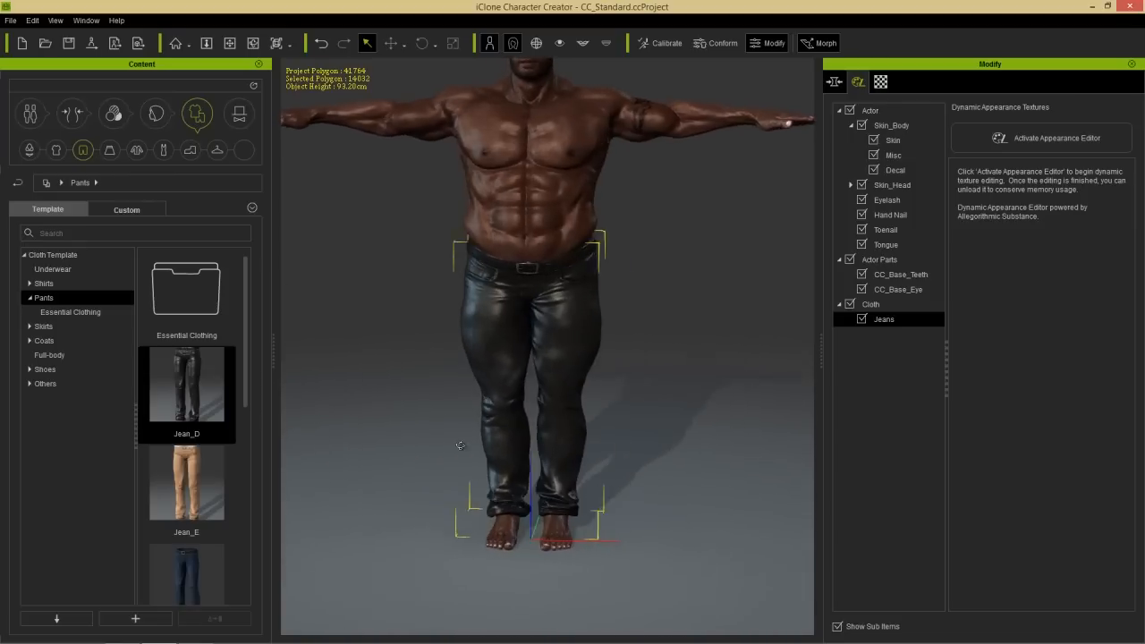
{"action": "left_click", "coordinate": [188, 150]}
{"action": "double_click", "coordinate": [205, 471]}
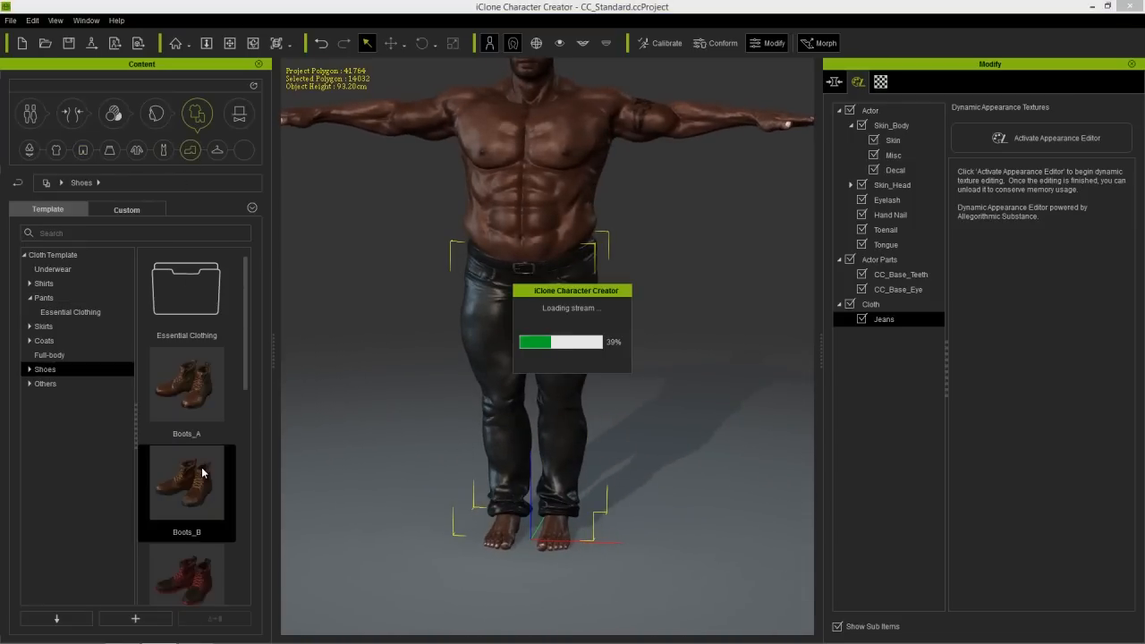
Bring up the whole actor's morph sliders with sub items shown and filter them by "height".
{"action": "middle_click_drag", "start_coordinate": [541, 224], "coordinate": [544, 306]}
{"action": "scroll", "coordinate": [545, 311], "scroll_direction": "down", "scroll_amount": 1}
{"action": "scroll", "coordinate": [545, 312], "scroll_direction": "down", "scroll_amount": 1}
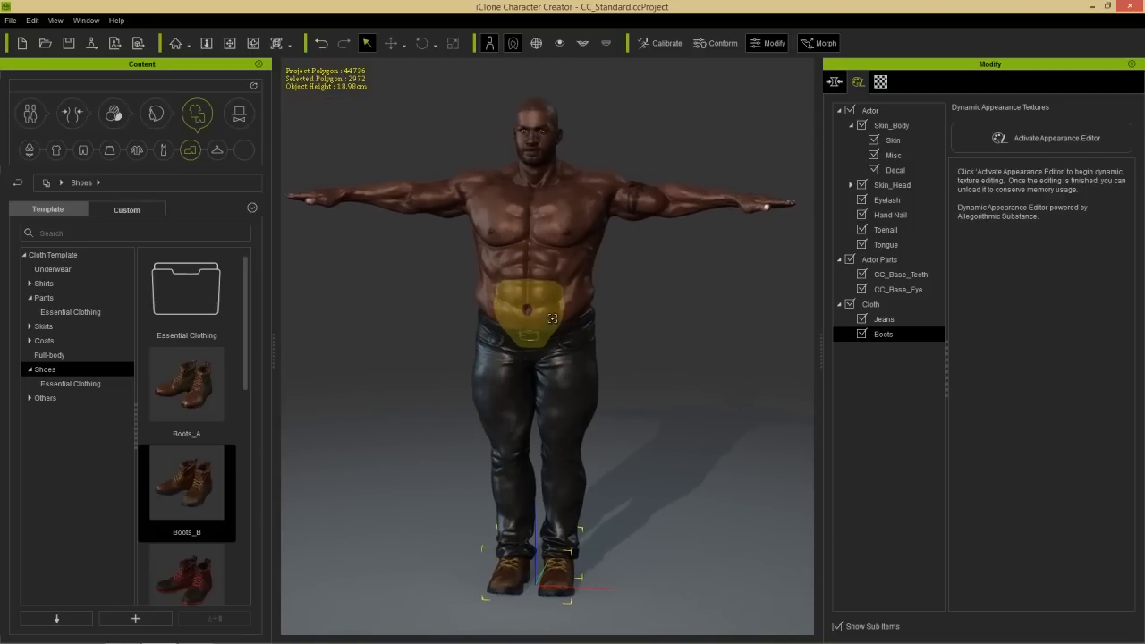
{"action": "left_click", "coordinate": [73, 114]}
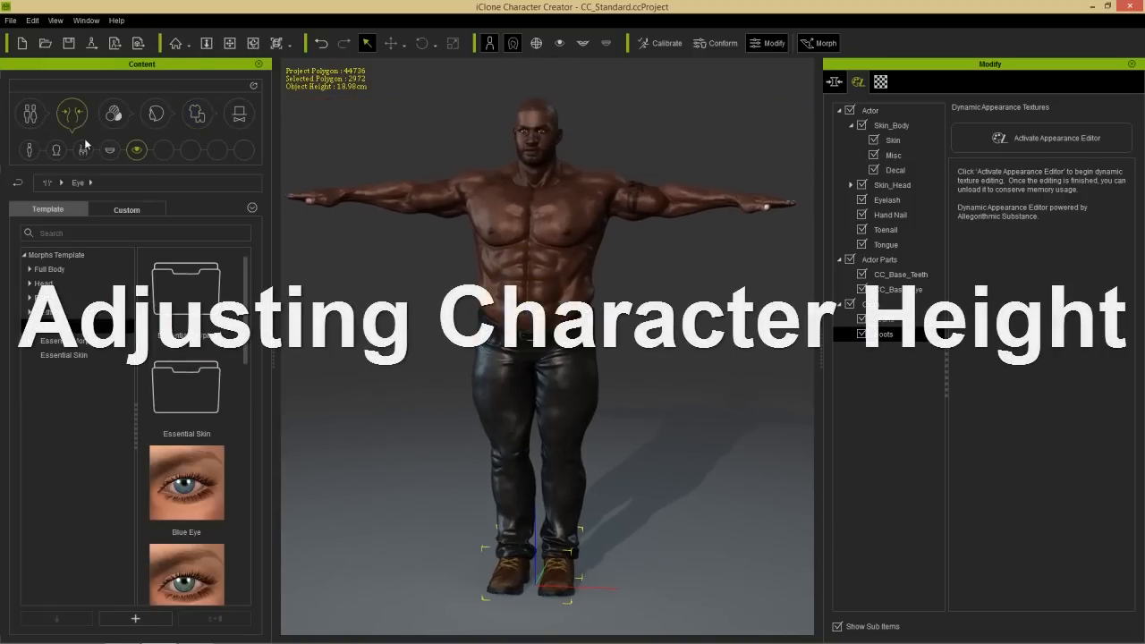
{"action": "left_click", "coordinate": [835, 83]}
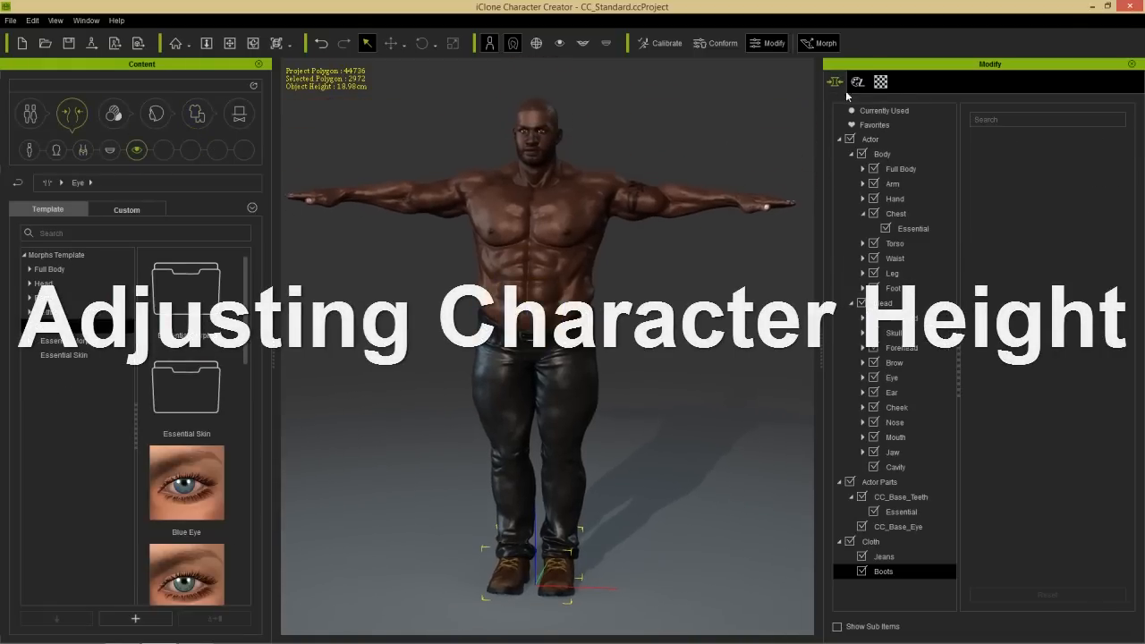
{"action": "left_click", "coordinate": [903, 141]}
{"action": "left_click", "coordinate": [1009, 122]}
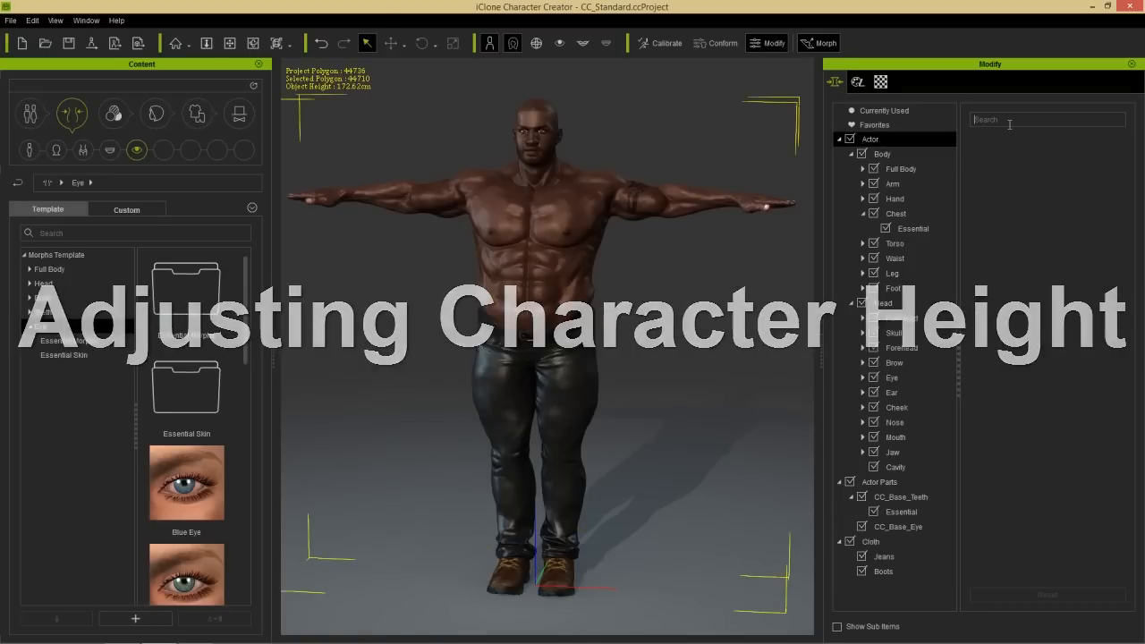
{"action": "left_click", "coordinate": [883, 626]}
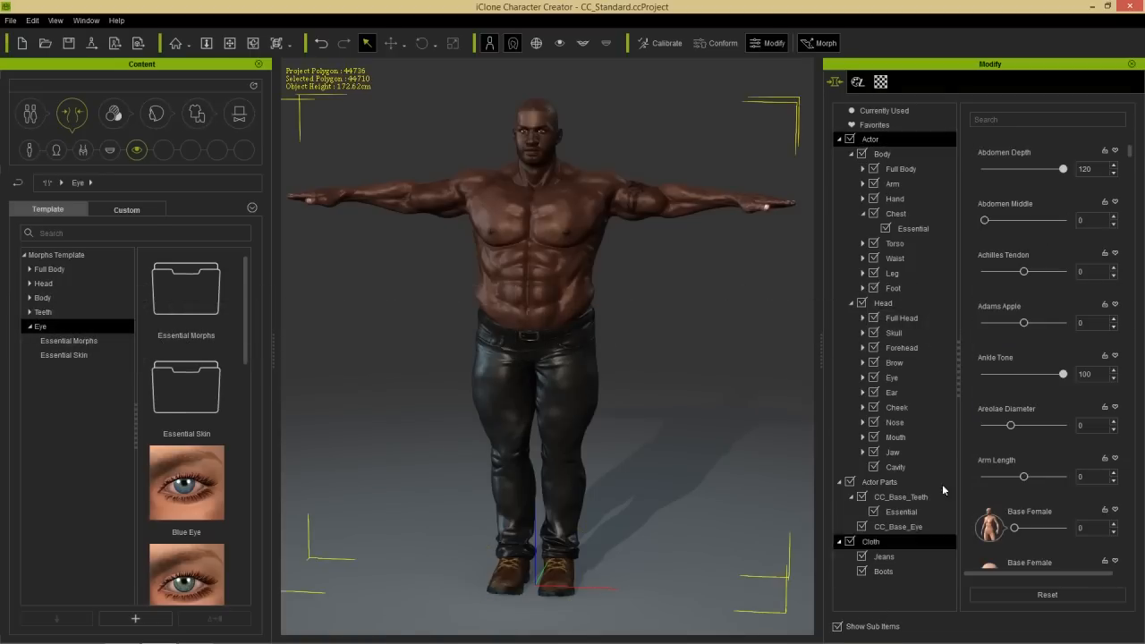
{"action": "left_click", "coordinate": [1042, 119]}
{"action": "type", "text": "height"}
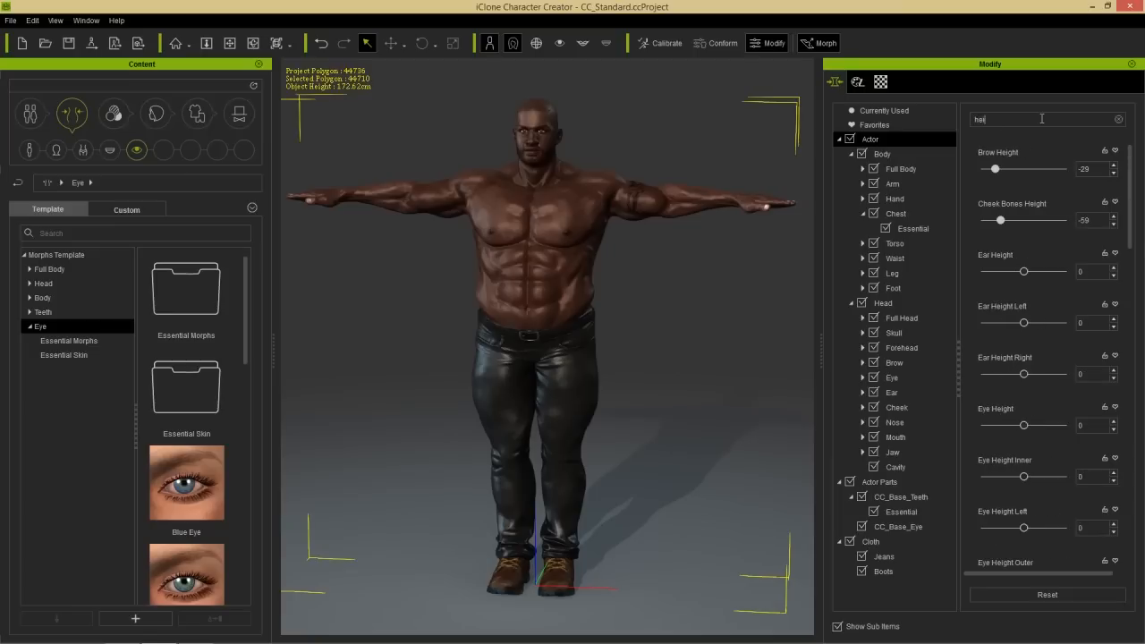
Set the body's Height morph to -100.
{"action": "left_click", "coordinate": [892, 154]}
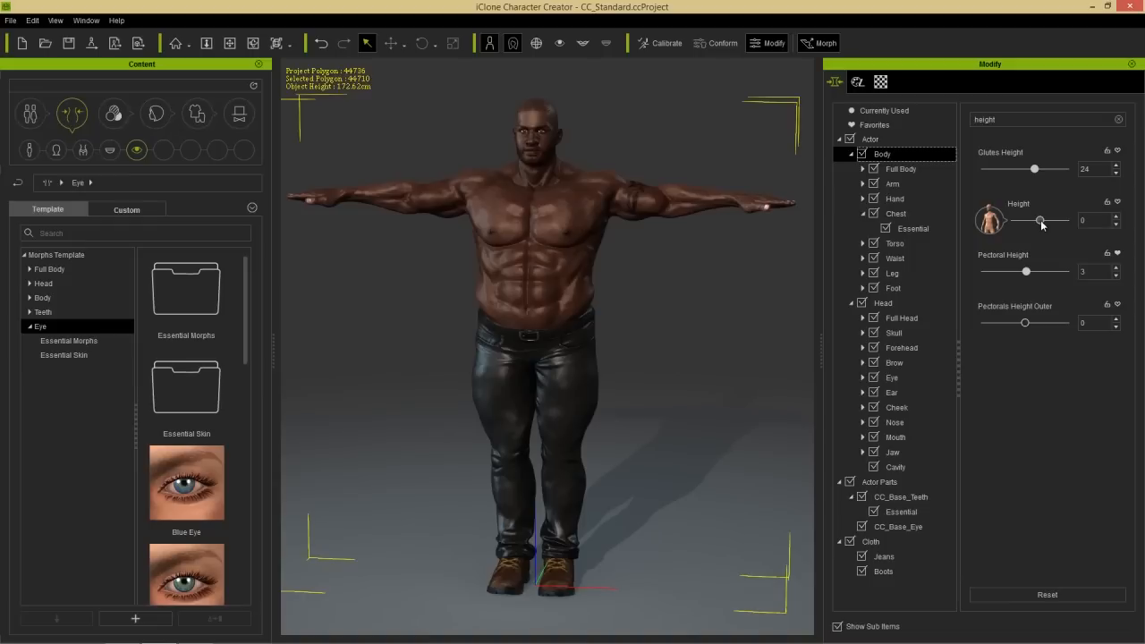
{"action": "left_click_drag", "start_coordinate": [1040, 221], "coordinate": [1009, 230]}
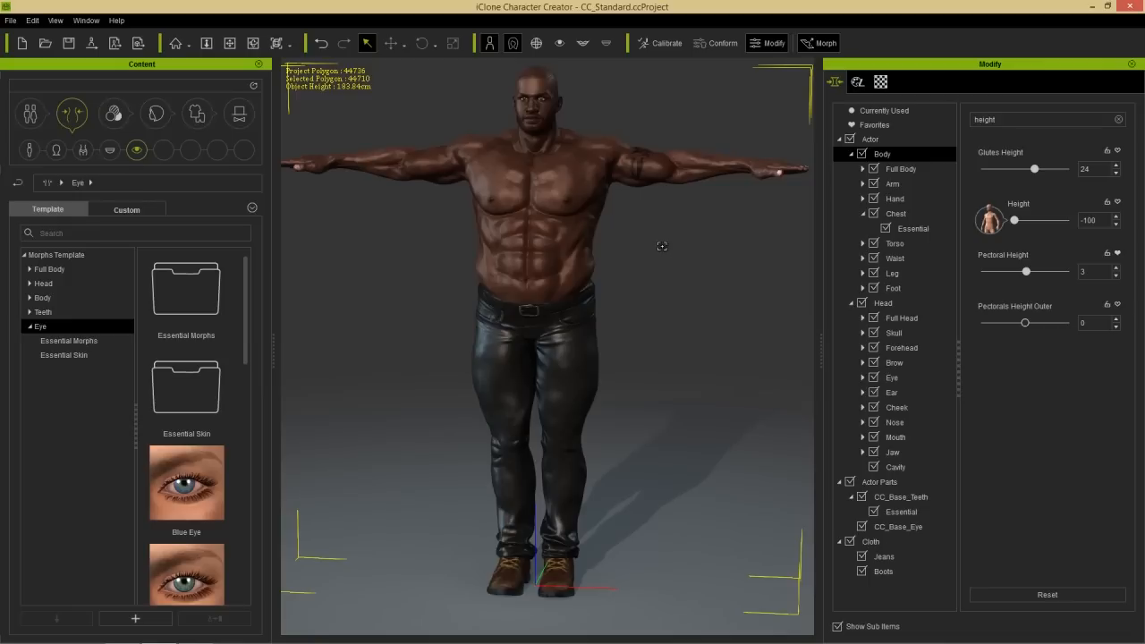
{"action": "scroll", "coordinate": [654, 248], "scroll_direction": "up", "scroll_amount": 3}
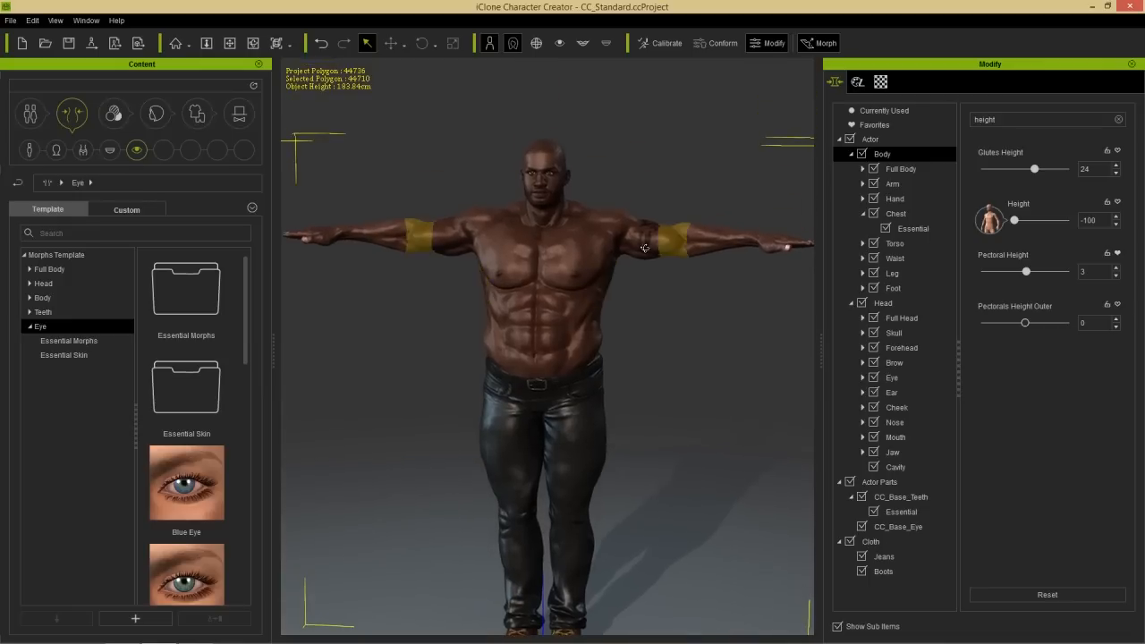
{"action": "right_click_drag", "start_coordinate": [645, 248], "coordinate": [604, 269]}
{"action": "middle_click_drag", "start_coordinate": [591, 303], "coordinate": [569, 334]}
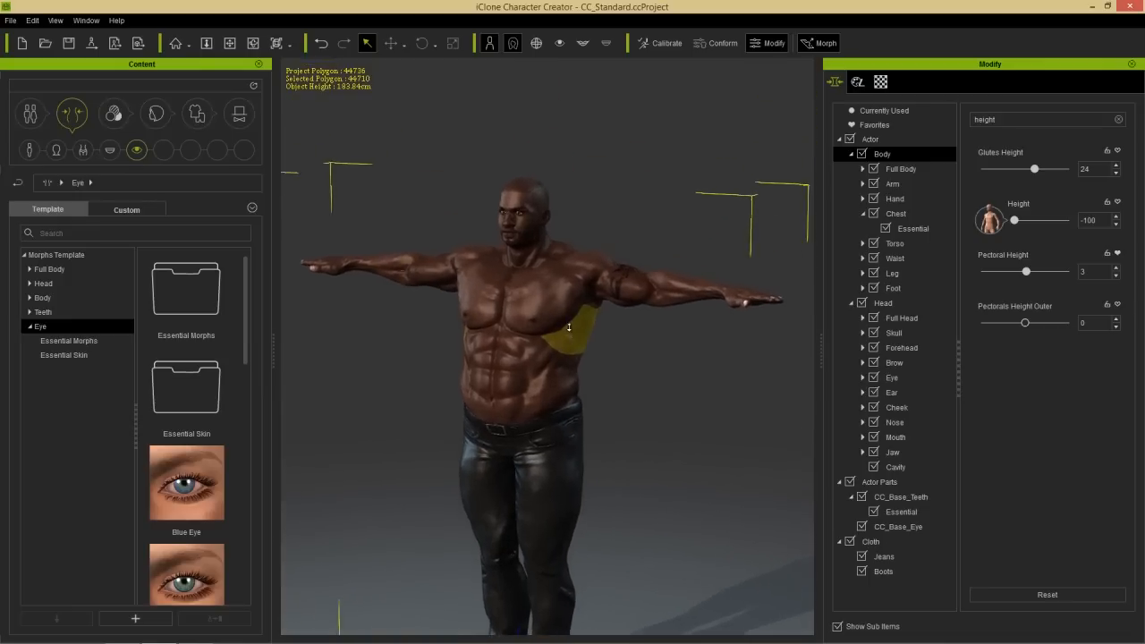
{"action": "scroll", "coordinate": [567, 331], "scroll_direction": "up", "scroll_amount": 3}
{"action": "middle_click_drag", "start_coordinate": [561, 260], "coordinate": [560, 278]}
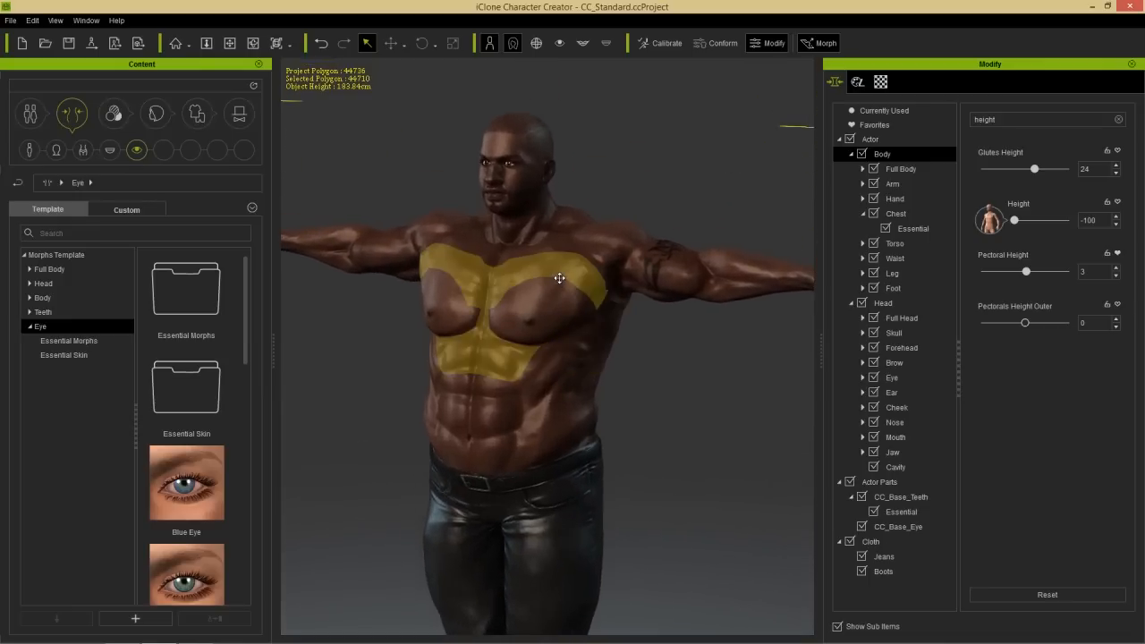
Clear the morph filter, hide sub items, and set the Full Head morph Head Scale to 18.
{"action": "left_click", "coordinate": [883, 302]}
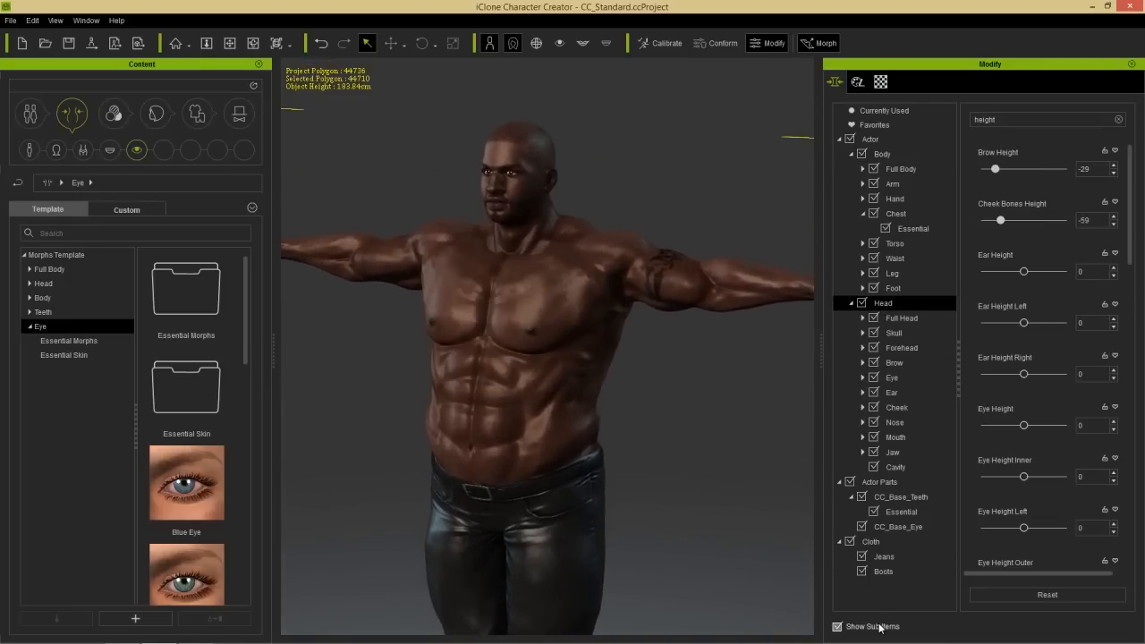
{"action": "left_click", "coordinate": [838, 626]}
{"action": "left_click", "coordinate": [908, 320]}
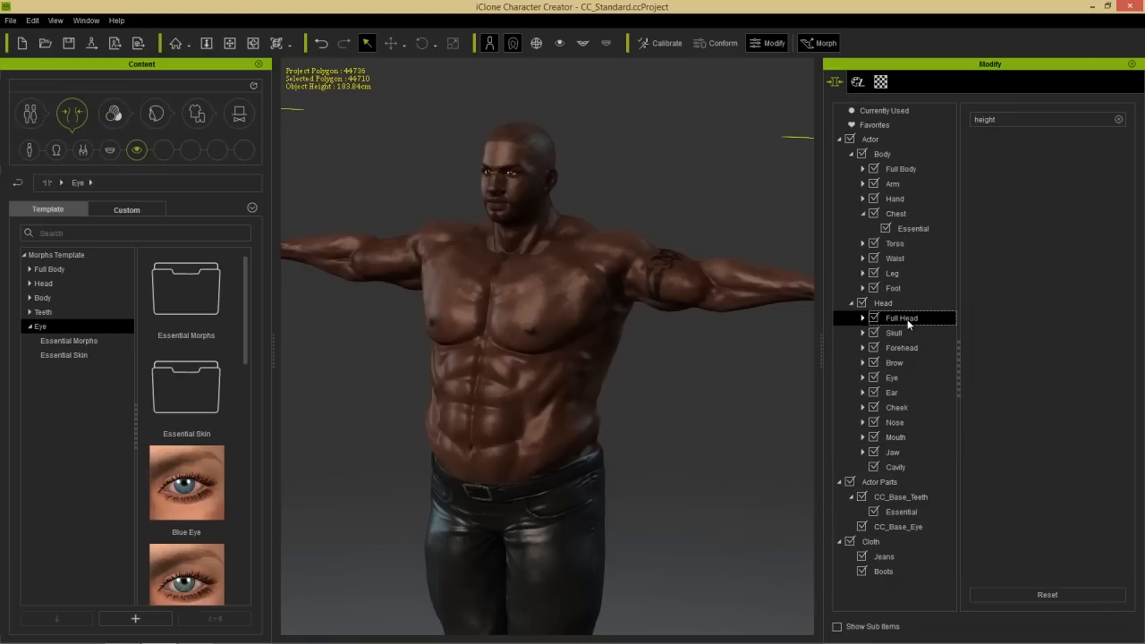
{"action": "left_click", "coordinate": [884, 304]}
{"action": "double_click", "coordinate": [1013, 125]}
{"action": "key", "text": "BackSpace"}
{"action": "left_click", "coordinate": [896, 324]}
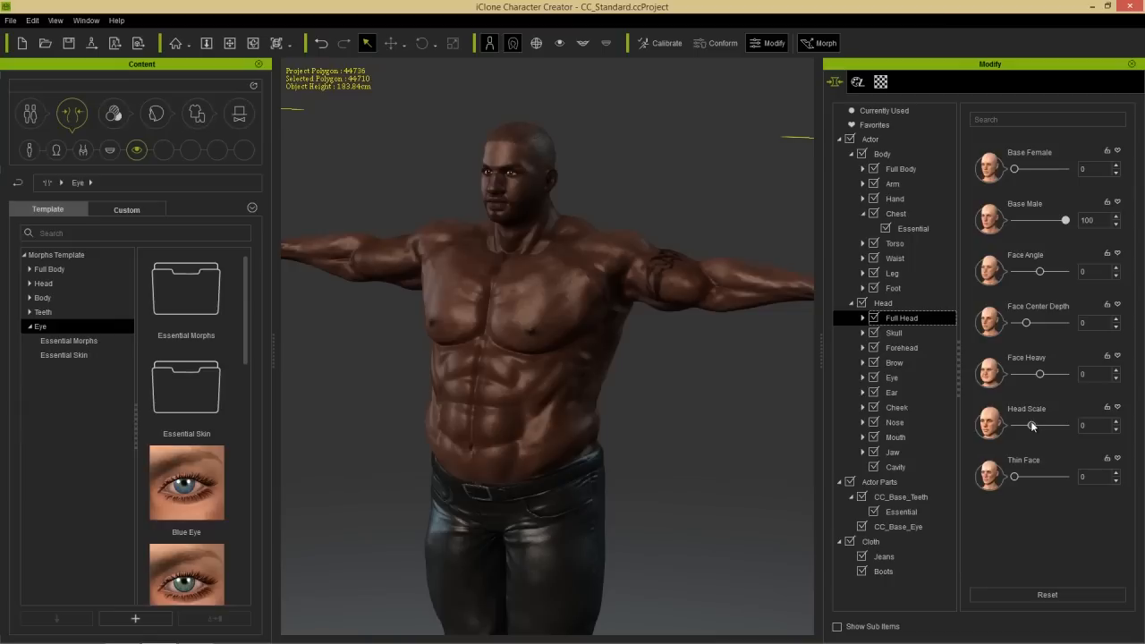
{"action": "right_click_drag", "start_coordinate": [618, 365], "coordinate": [730, 331]}
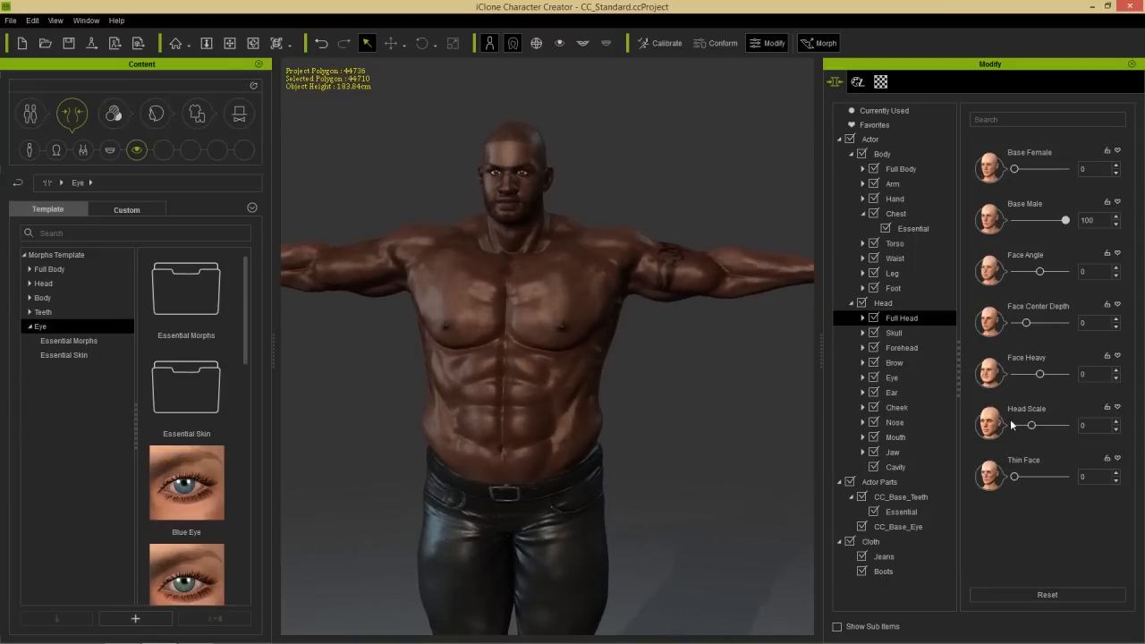
{"action": "left_click_drag", "start_coordinate": [1031, 426], "coordinate": [1038, 426]}
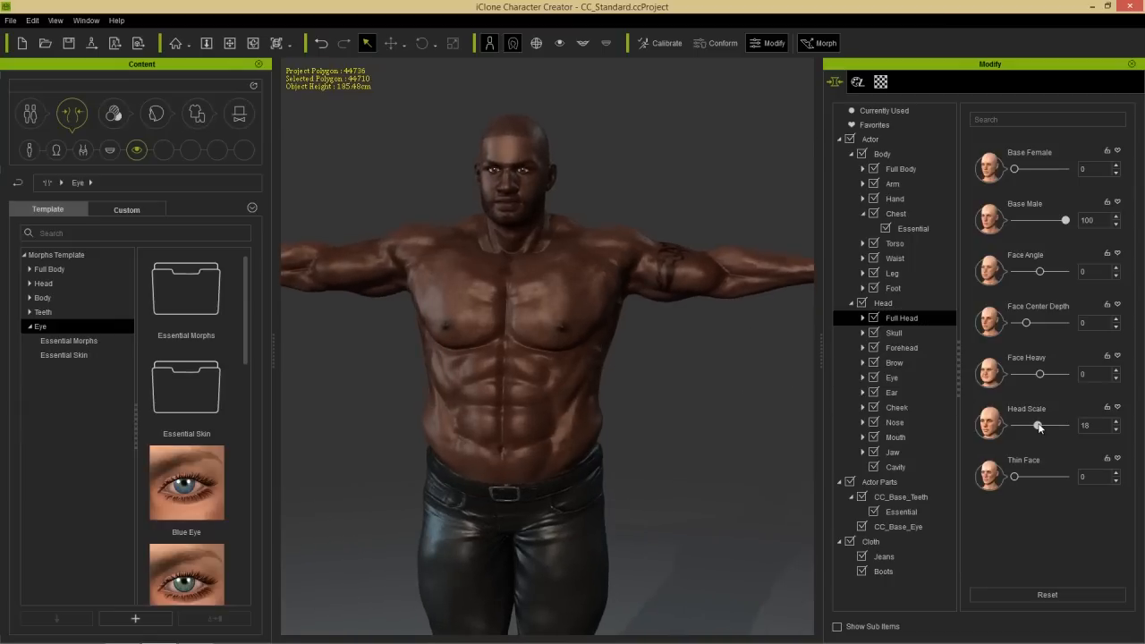
{"action": "middle_click_drag", "start_coordinate": [616, 290], "coordinate": [637, 317]}
{"action": "right_click_drag", "start_coordinate": [637, 317], "coordinate": [623, 319]}
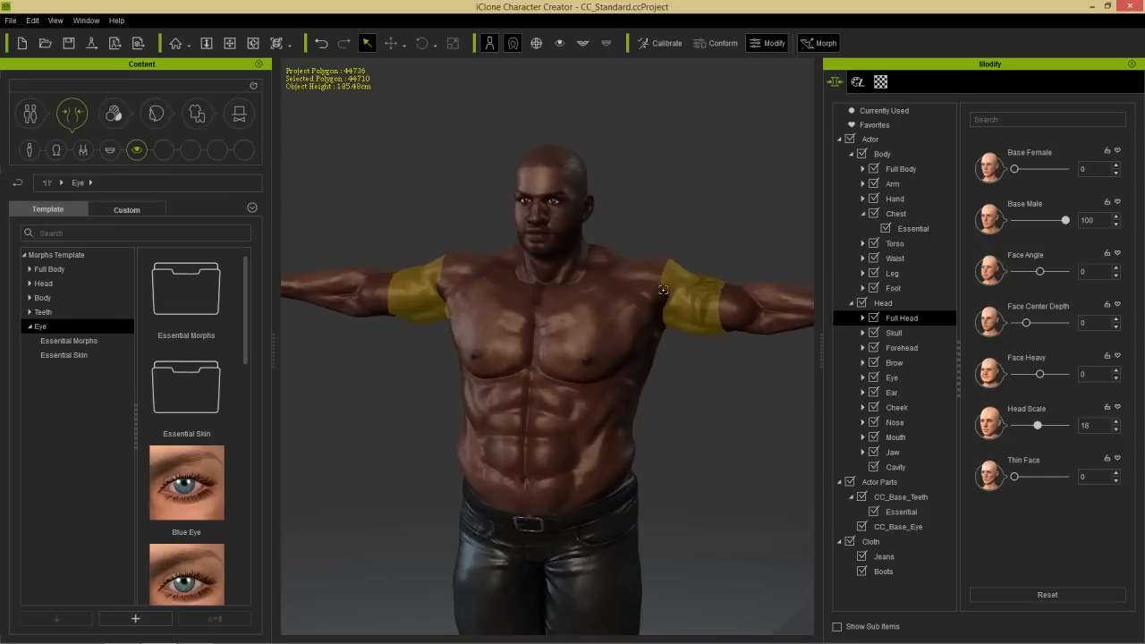
Set the arm's Forearm Size morph to 6.
{"action": "left_click", "coordinate": [632, 277]}
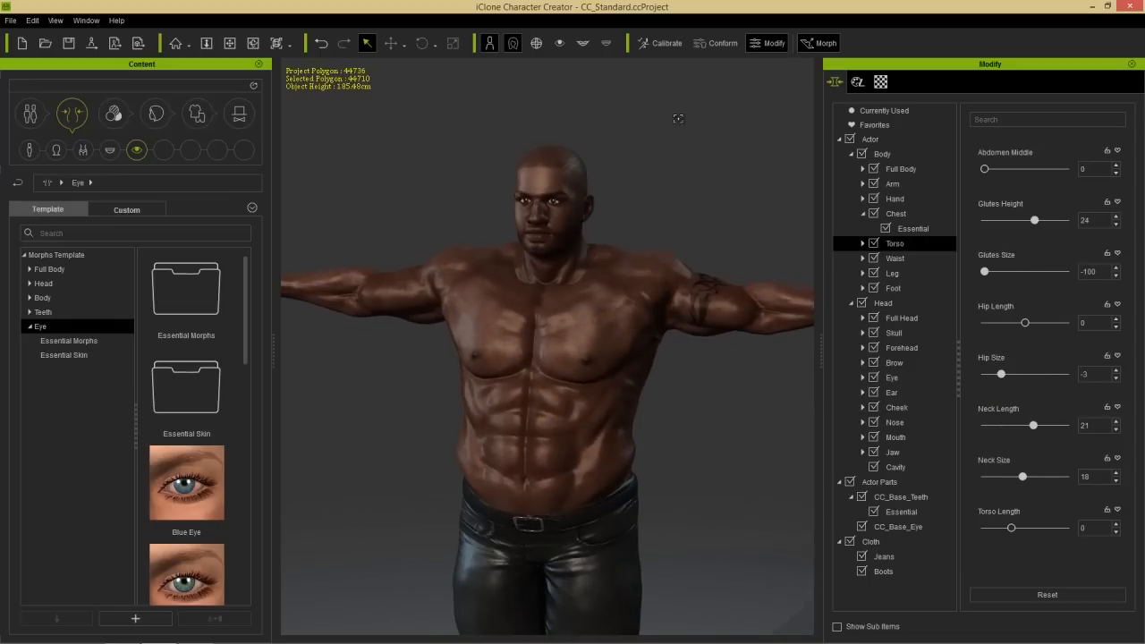
{"action": "right_click_drag", "start_coordinate": [777, 309], "coordinate": [642, 366]}
{"action": "middle_click_drag", "start_coordinate": [617, 307], "coordinate": [611, 256]}
{"action": "scroll", "coordinate": [608, 267], "scroll_direction": "down", "scroll_amount": 2}
{"action": "right_click_drag", "start_coordinate": [646, 331], "coordinate": [637, 444]}
{"action": "left_click", "coordinate": [638, 446]}
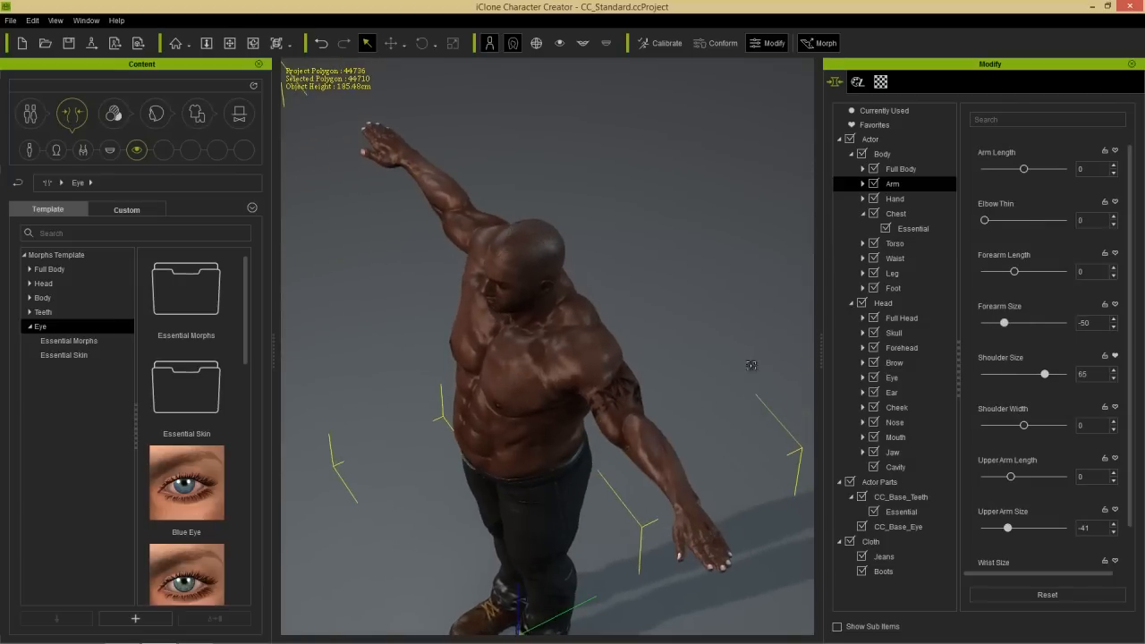
{"action": "right_click_drag", "start_coordinate": [569, 451], "coordinate": [706, 424]}
{"action": "right_click_drag", "start_coordinate": [659, 462], "coordinate": [657, 273]}
{"action": "scroll", "coordinate": [657, 273], "scroll_direction": "down", "scroll_amount": 3}
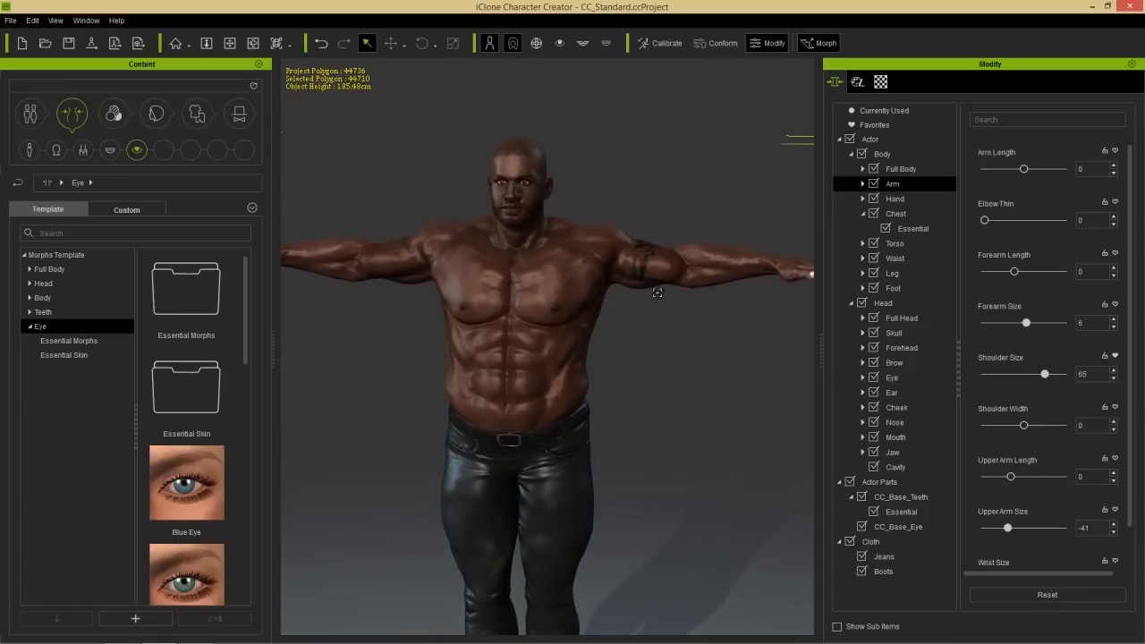
Examine the character's back and overall proportions from behind and from the front.
{"action": "right_click_drag", "start_coordinate": [618, 343], "coordinate": [490, 372]}
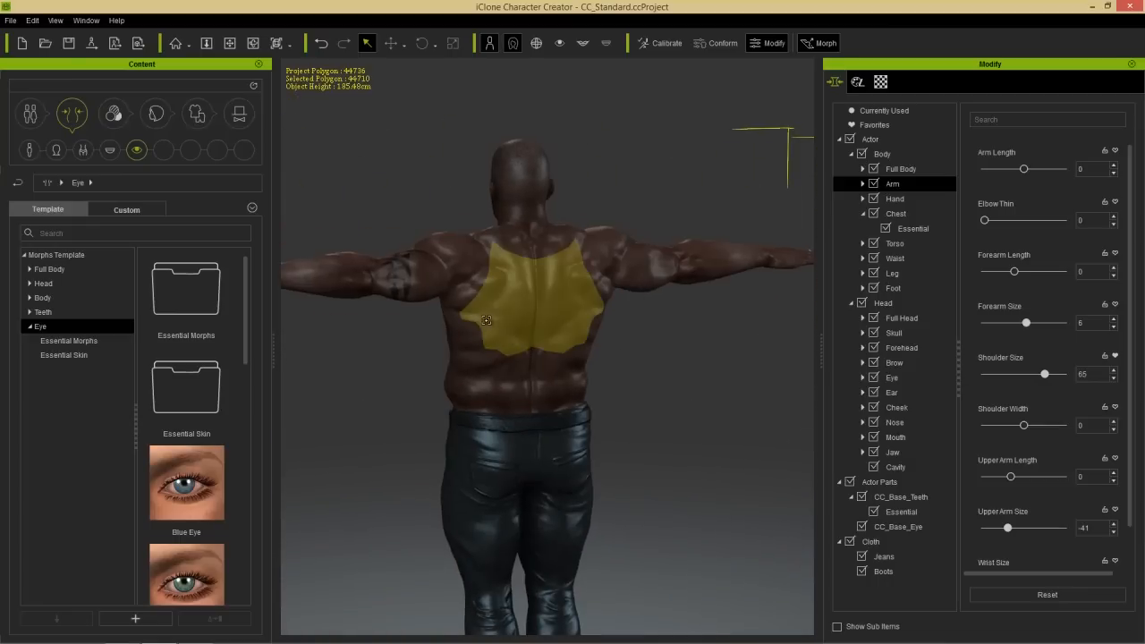
{"action": "left_click", "coordinate": [475, 332]}
{"action": "left_click_drag", "start_coordinate": [411, 349], "coordinate": [373, 360]}
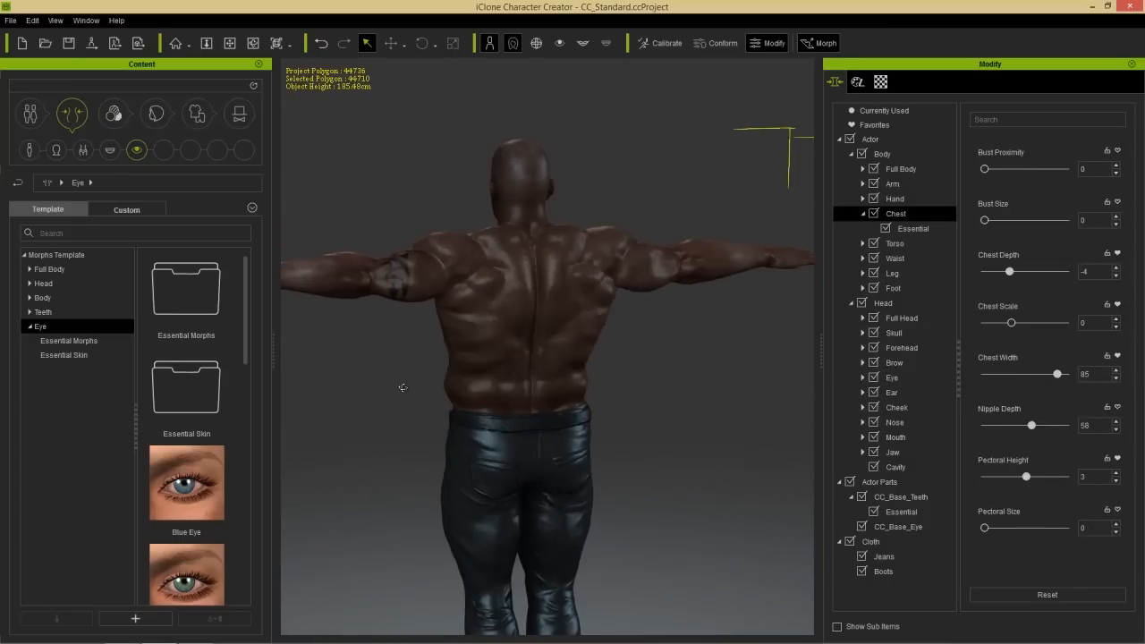
{"action": "right_click_drag", "start_coordinate": [403, 389], "coordinate": [803, 377]}
{"action": "right_click_drag", "start_coordinate": [493, 403], "coordinate": [616, 417]}
{"action": "middle_click_drag", "start_coordinate": [616, 417], "coordinate": [636, 327]}
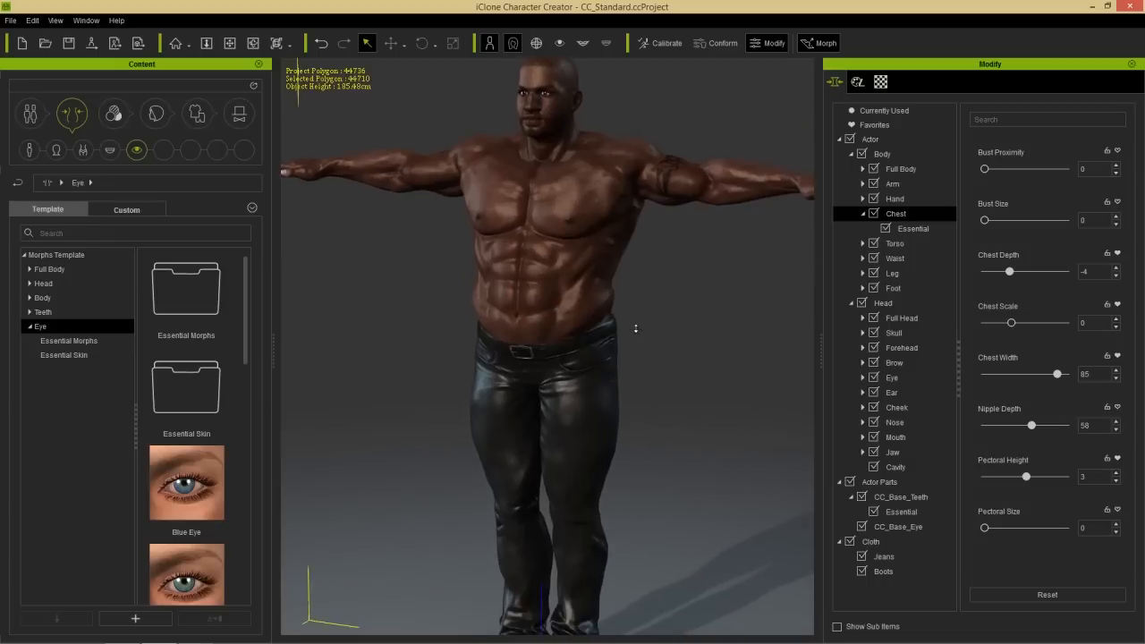
{"action": "scroll", "coordinate": [636, 328], "scroll_direction": "down", "scroll_amount": 2}
{"action": "mouse_move", "coordinate": [586, 443]}
{"action": "middle_mouse_down"}
{"action": "mouse_move", "coordinate": [594, 408]}
{"action": "mouse_move", "coordinate": [587, 428]}
{"action": "middle_mouse_up"}
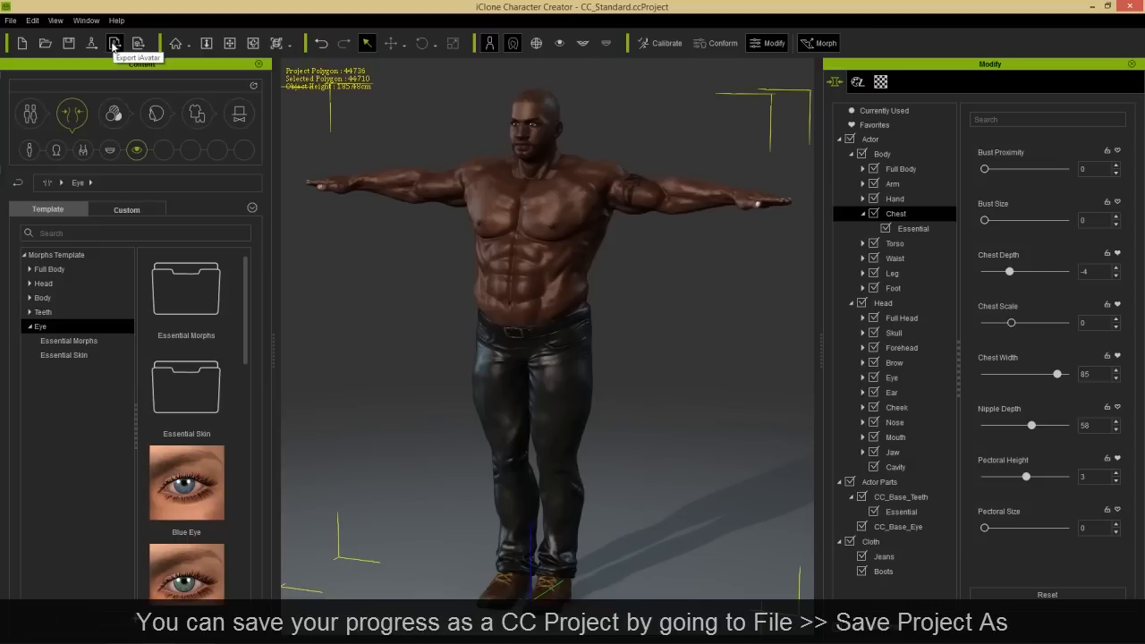
Export the character to the desktop as an iAvatar file named Bad Dude, using the Real-time Quality (Default) resolution.
{"action": "left_click", "coordinate": [114, 44]}
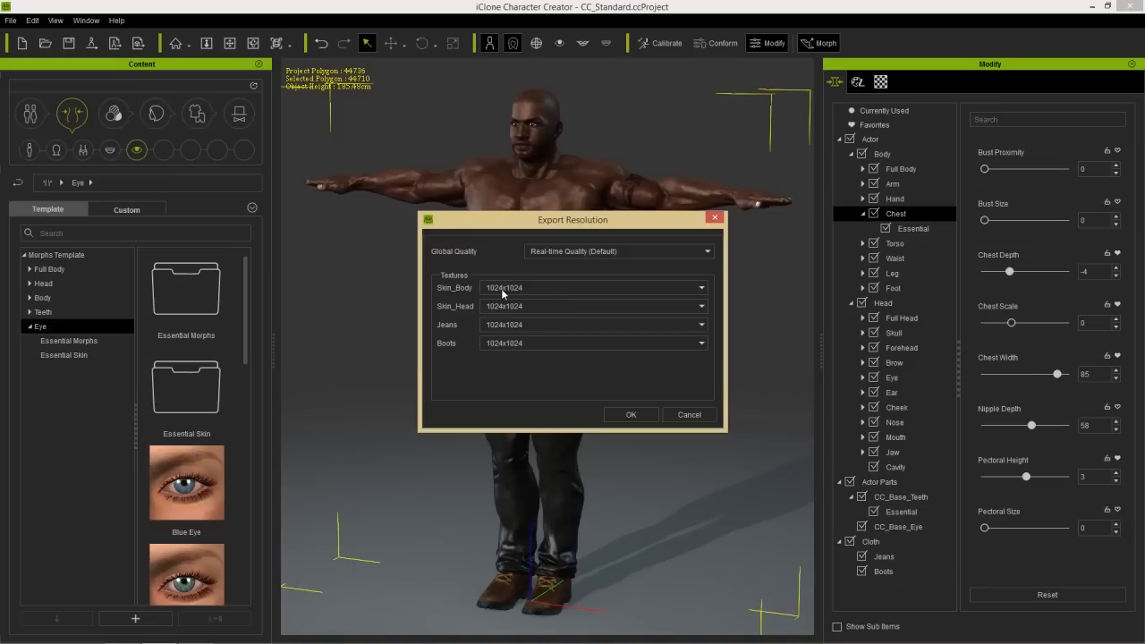
{"action": "left_click", "coordinate": [633, 415]}
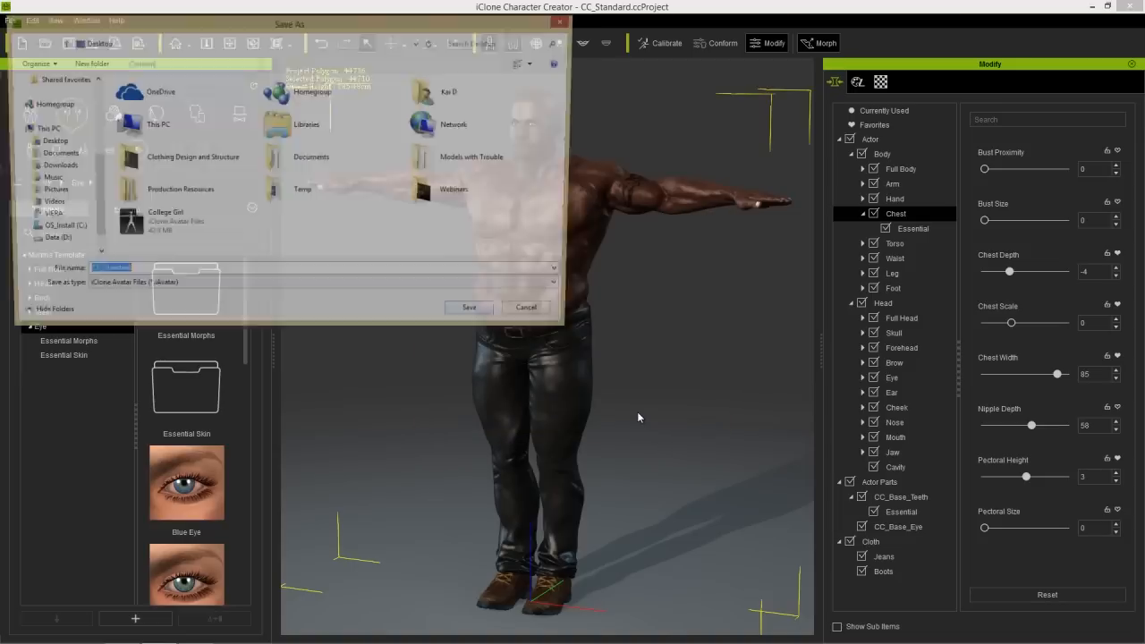
{"action": "type", "text": "Bad Dude"}
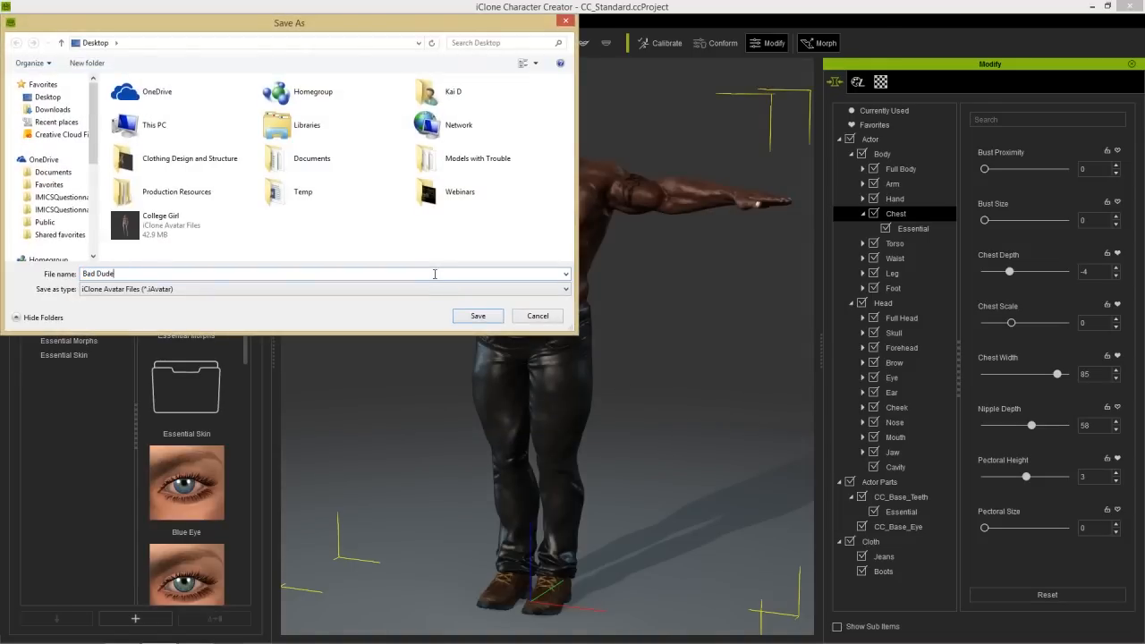
{"action": "key", "text": "Return"}
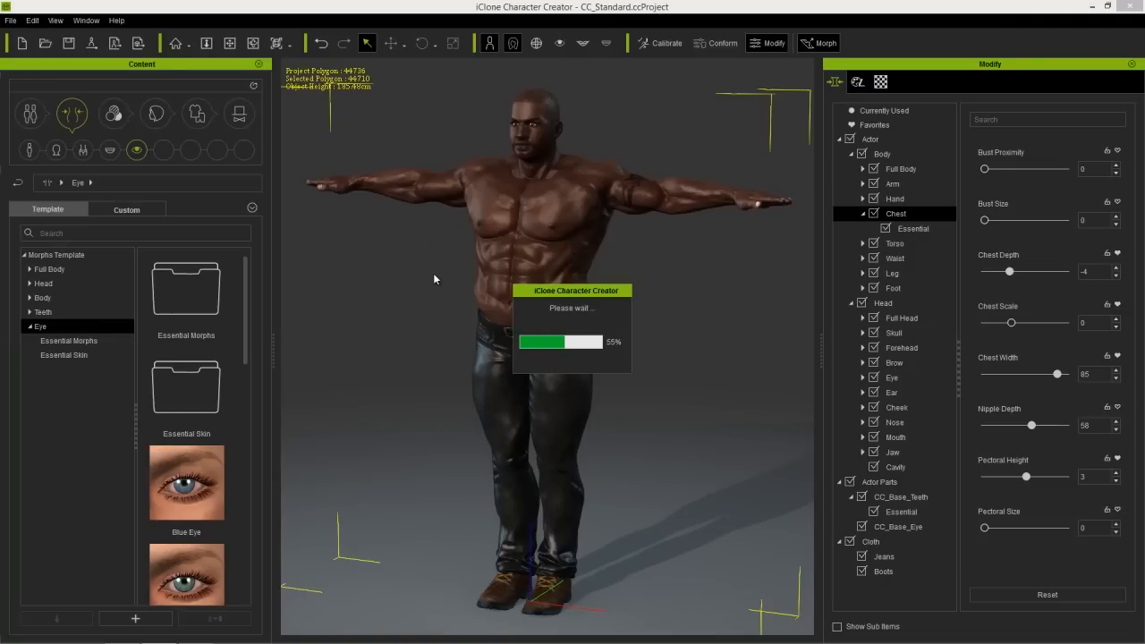
Load the exported Bad Dude avatar from the desktop into iClone 6 and delete the existing character with lowered arms.
{"action": "key", "text": "super+d"}
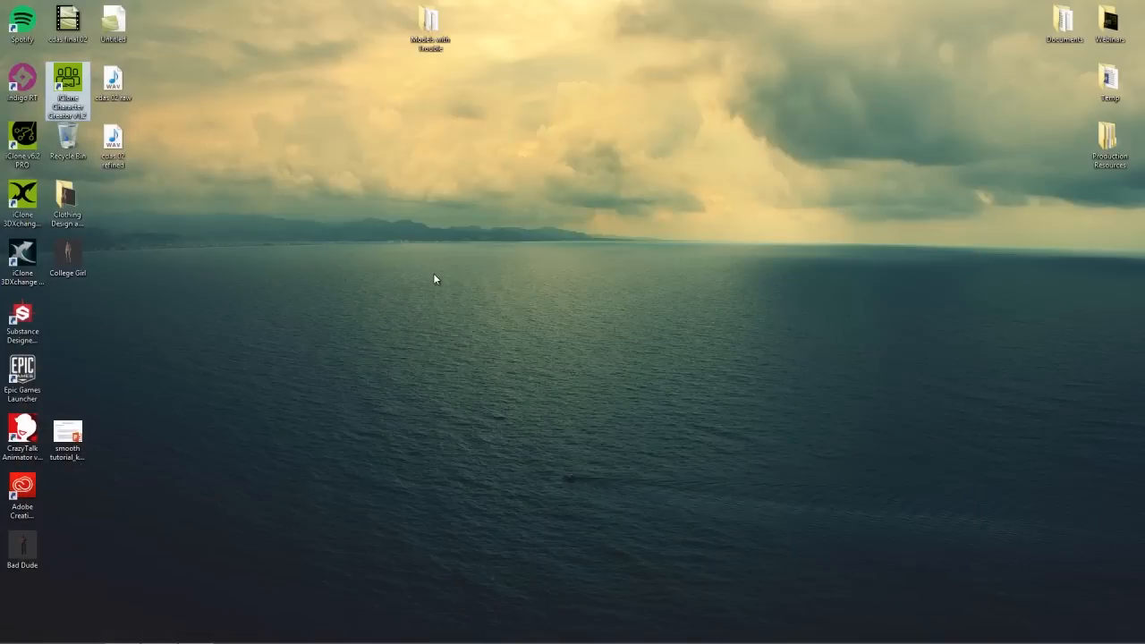
{"action": "left_click_drag", "start_coordinate": [23, 547], "coordinate": [838, 515]}
{"action": "key", "text": "alt+Tab"}
{"action": "key", "text": "alt+Tab"}
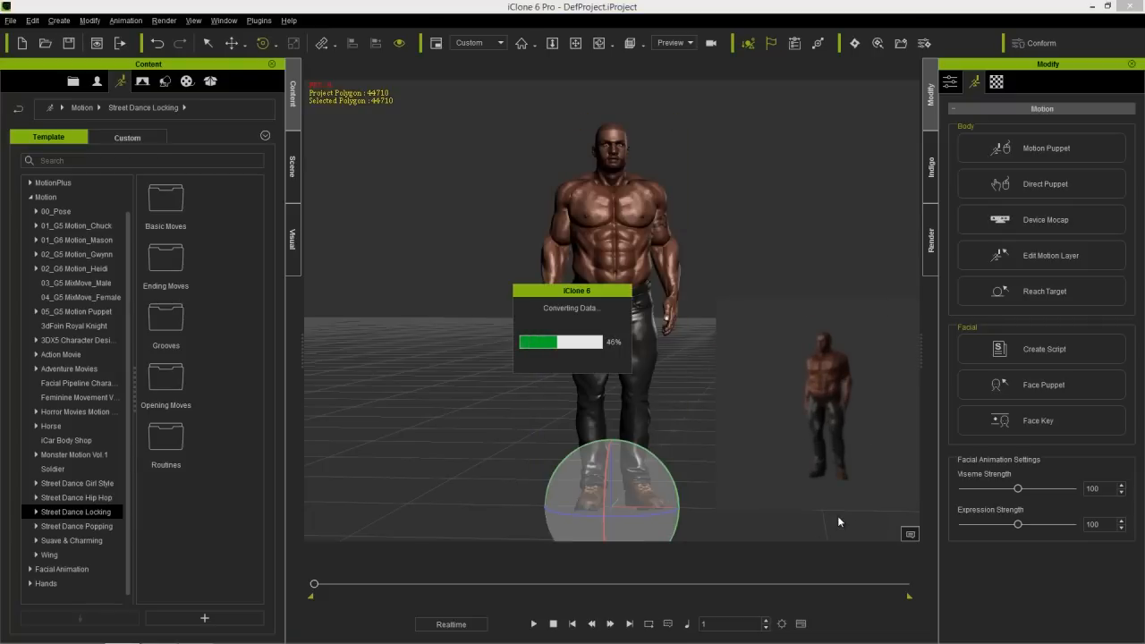
{"action": "right_click_drag", "start_coordinate": [796, 406], "coordinate": [572, 248]}
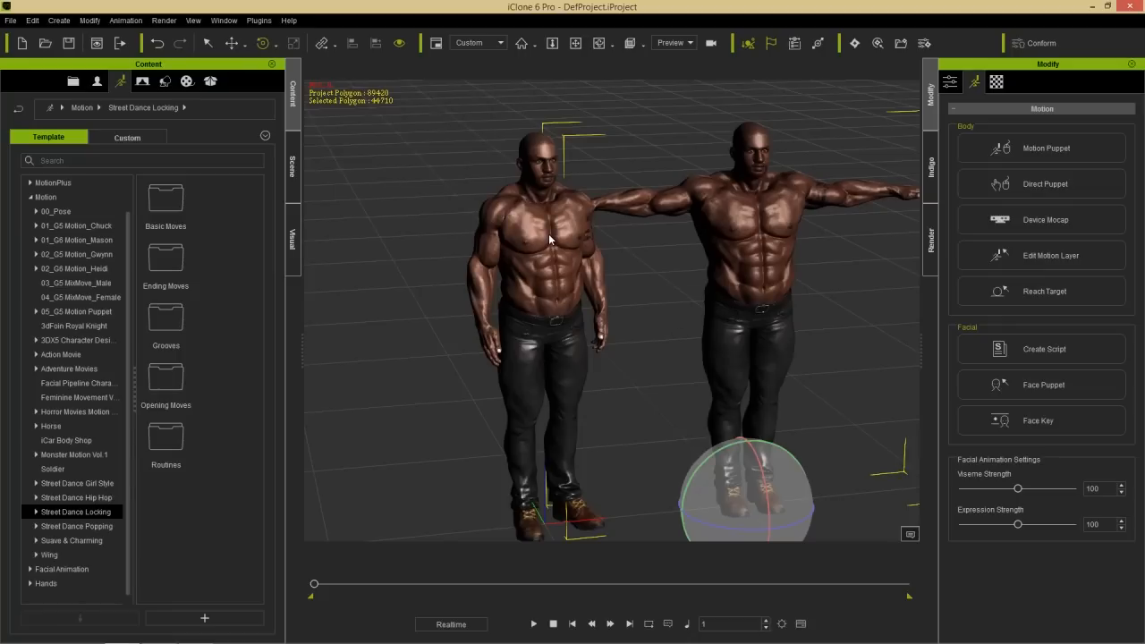
{"action": "key", "text": "Delete"}
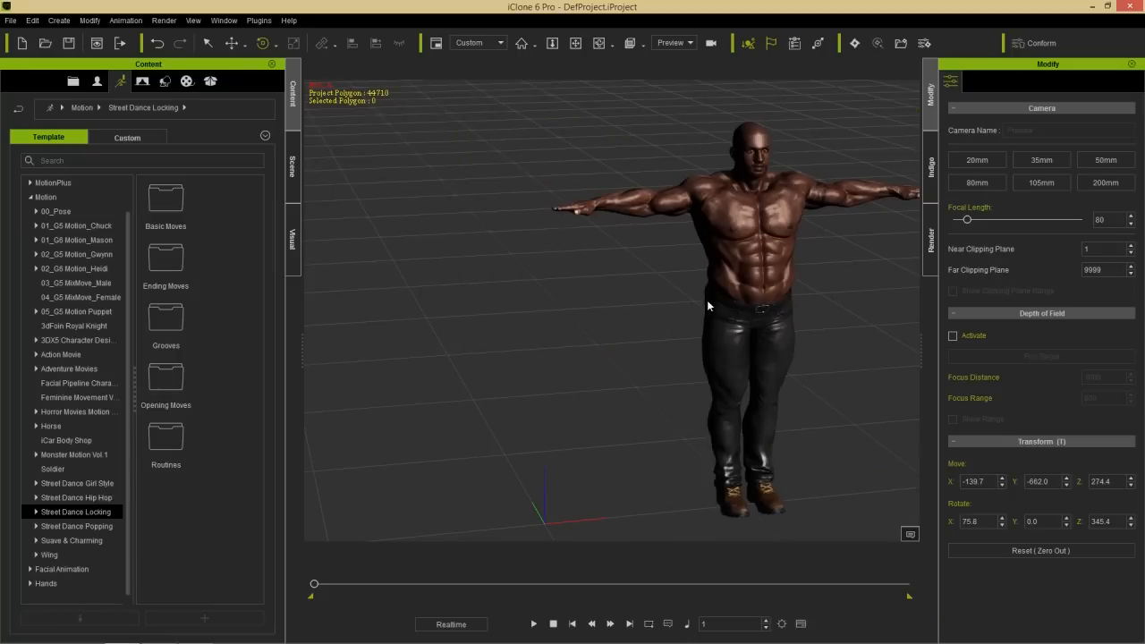
Select the Bad Dude avatar in the scene and show its Motion settings.
{"action": "middle_click_drag", "start_coordinate": [706, 305], "coordinate": [644, 274]}
{"action": "scroll", "coordinate": [697, 327], "scroll_direction": "down", "scroll_amount": 2}
{"action": "middle_click_drag", "start_coordinate": [733, 344], "coordinate": [726, 369]}
{"action": "scroll", "coordinate": [725, 372], "scroll_direction": "up", "scroll_amount": 1}
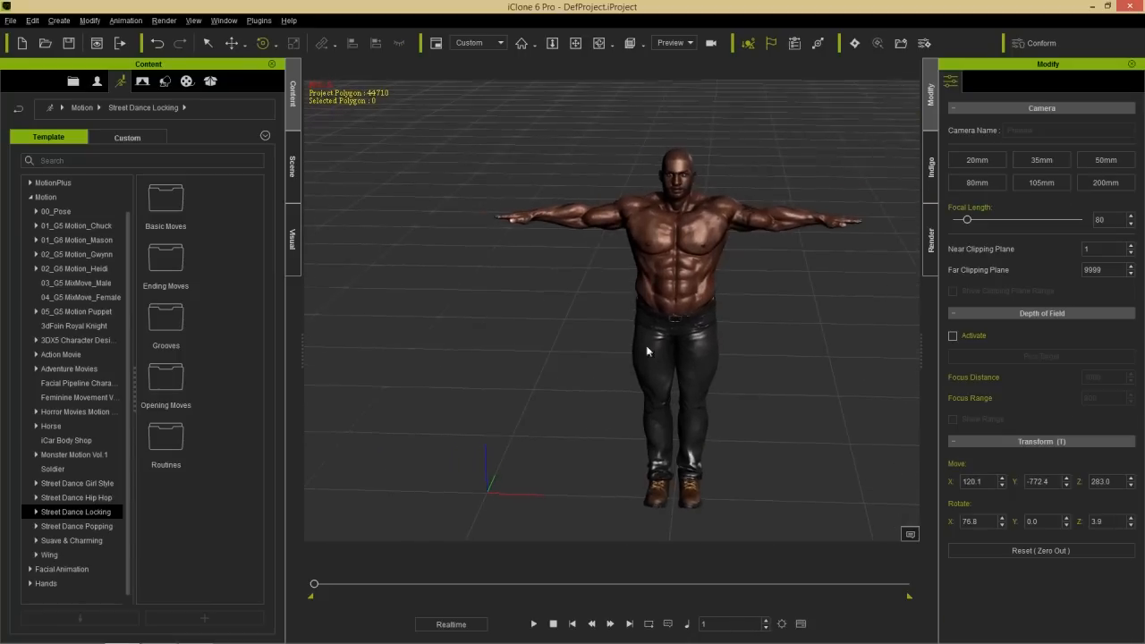
{"action": "left_click", "coordinate": [679, 291]}
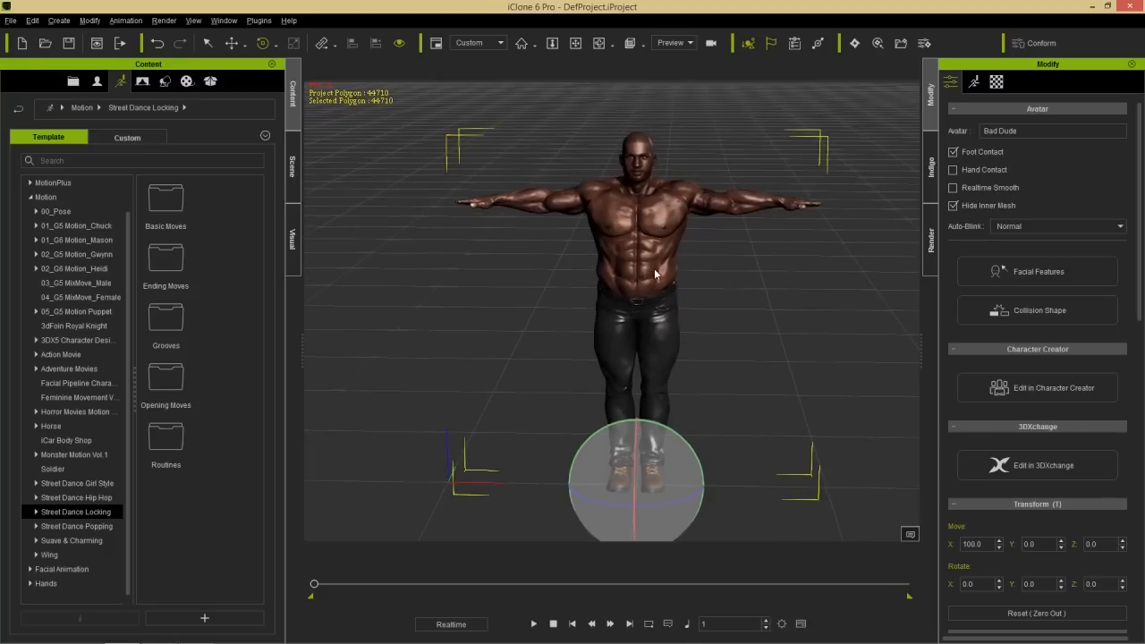
{"action": "left_click", "coordinate": [974, 81]}
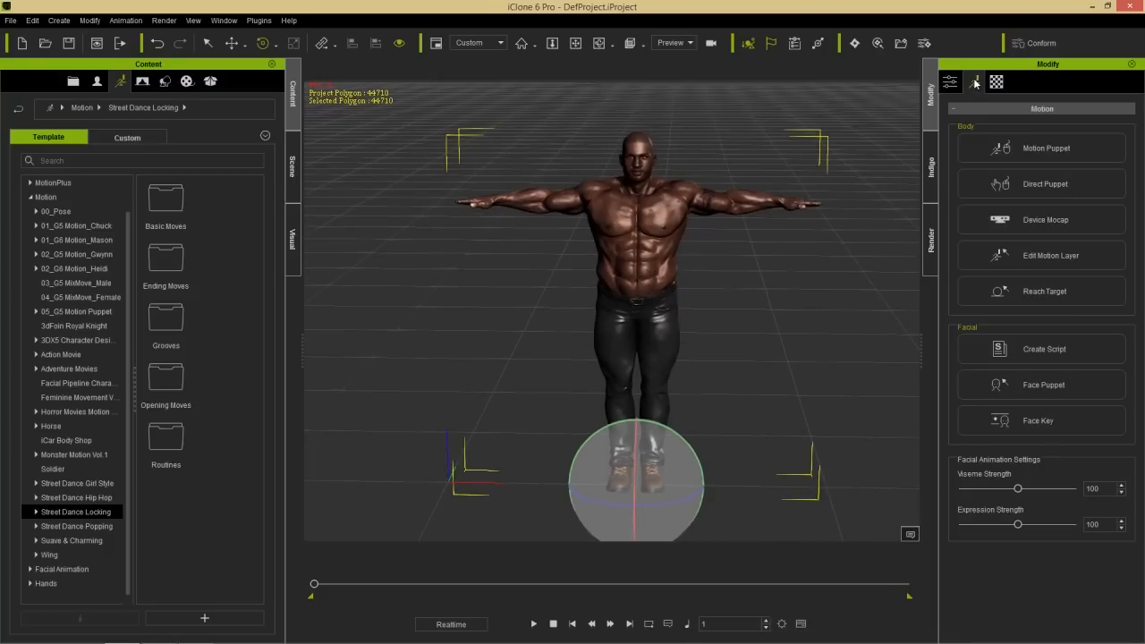
Record the male 01_Angry Move preset onto the avatar with Motion Puppet, stopping at about frame 316, and close the tool.
{"action": "left_click", "coordinate": [1041, 156]}
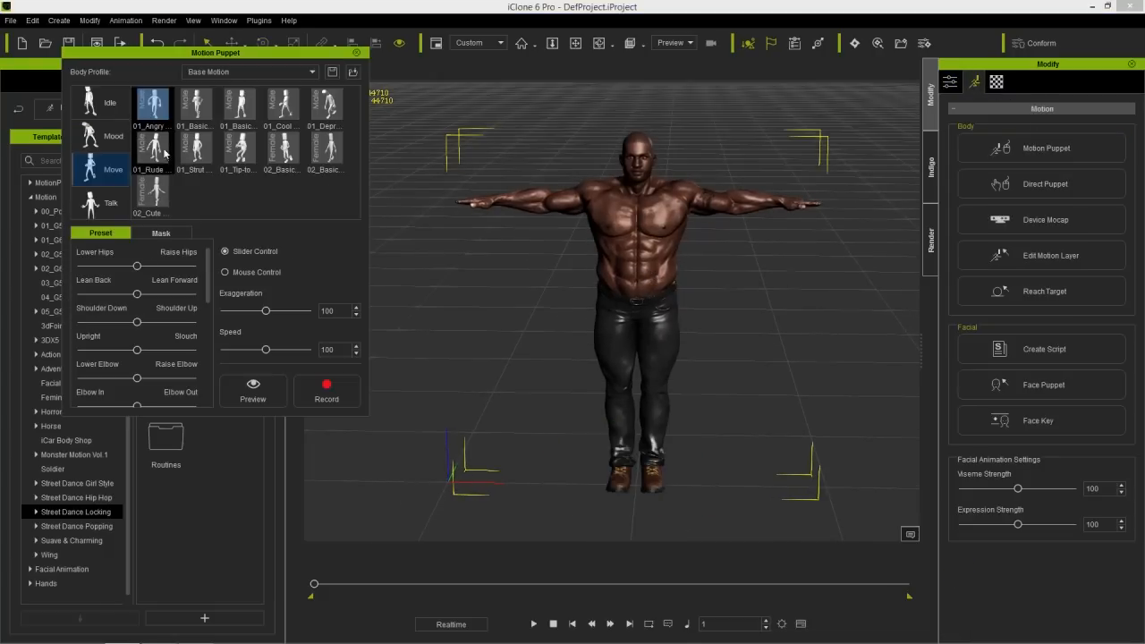
{"action": "key", "text": "space"}
{"action": "right_click_drag", "start_coordinate": [726, 406], "coordinate": [747, 394]}
{"action": "key", "text": "space"}
{"action": "left_click", "coordinate": [327, 386]}
{"action": "key", "text": "space"}
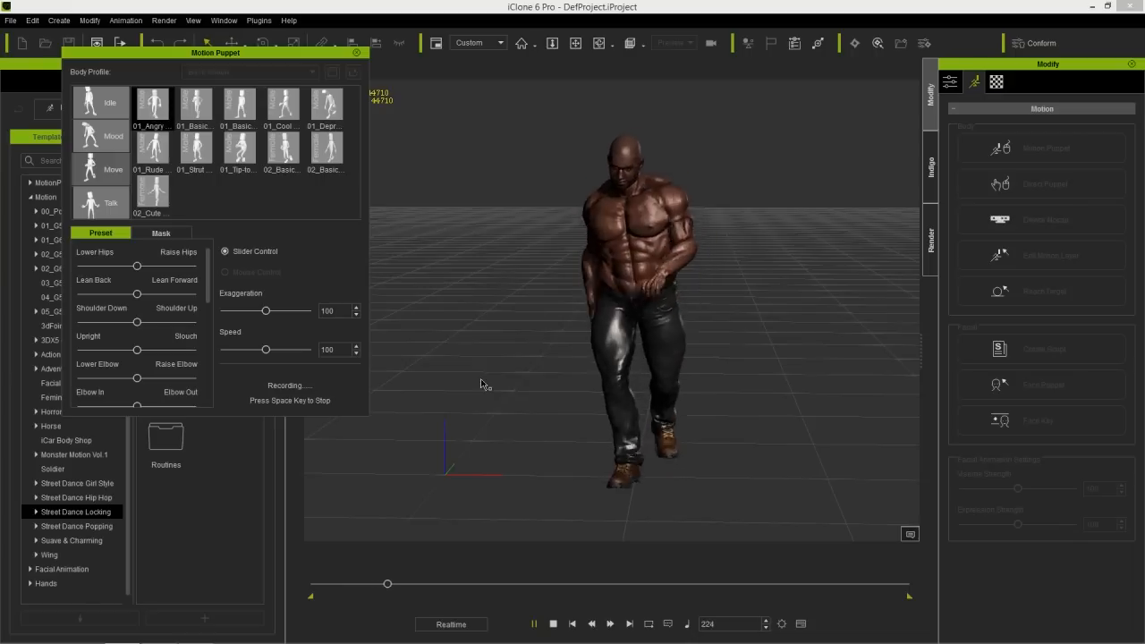
{"action": "key", "text": "space"}
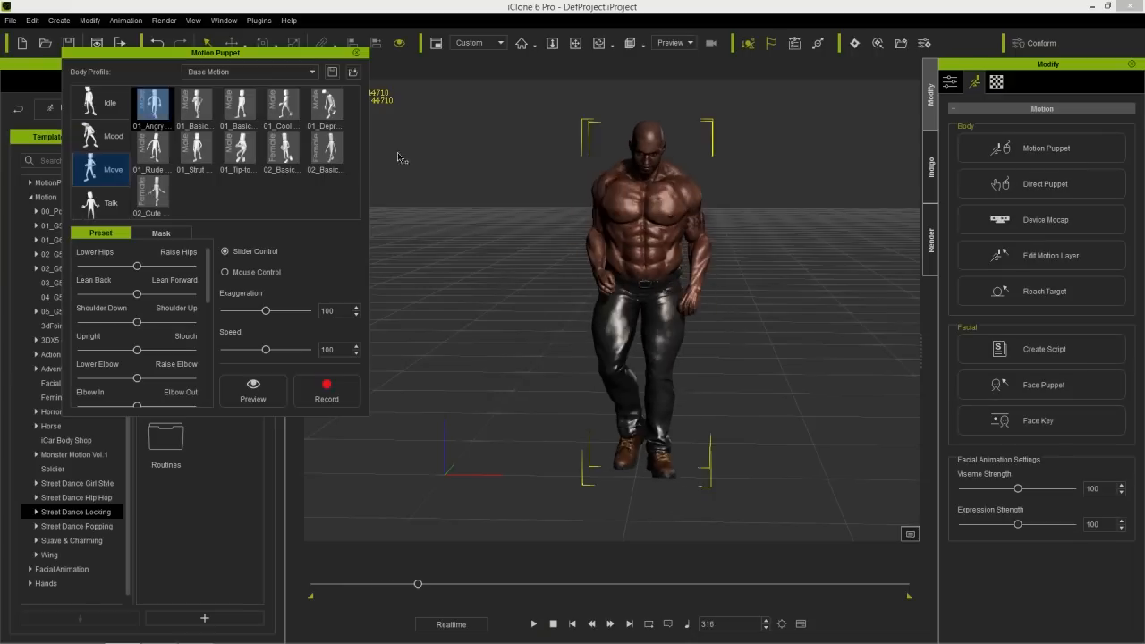
{"action": "left_click", "coordinate": [355, 52]}
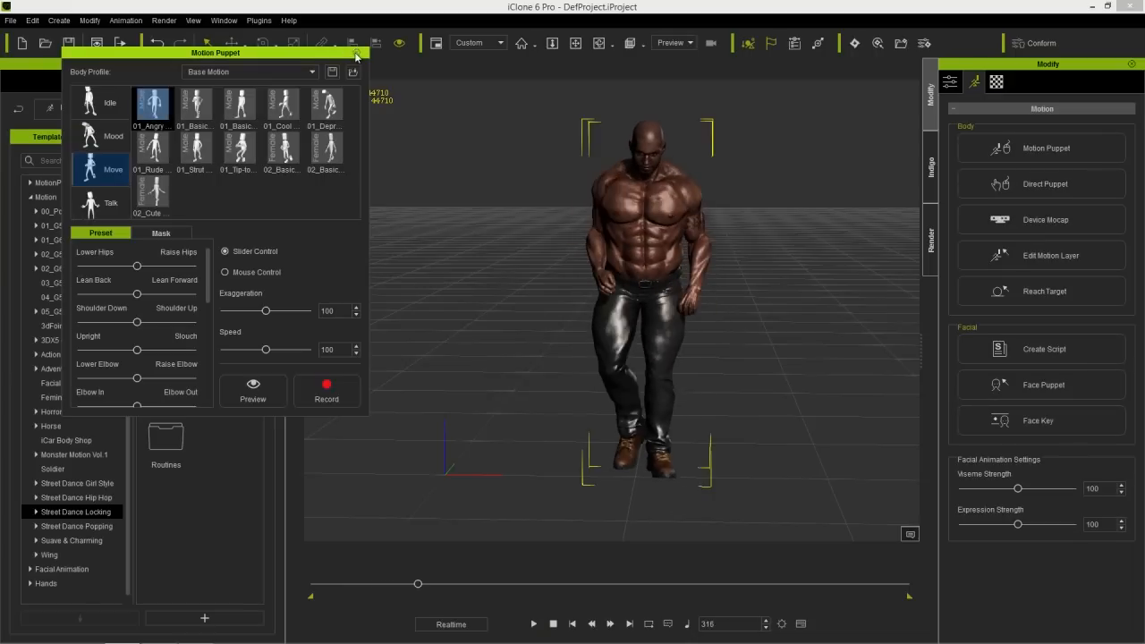
{"action": "left_click", "coordinate": [357, 53]}
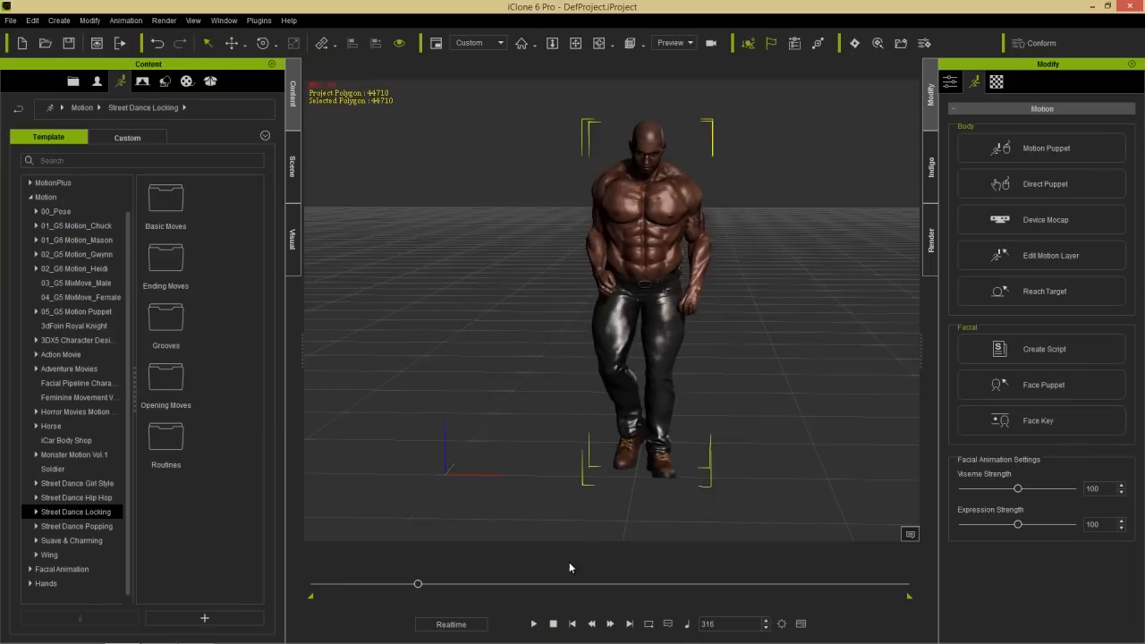
At frame 1, rotate both upper arms outward from the torso with mirrored bone editing in Edit Motion Layer.
{"action": "left_click", "coordinate": [553, 624]}
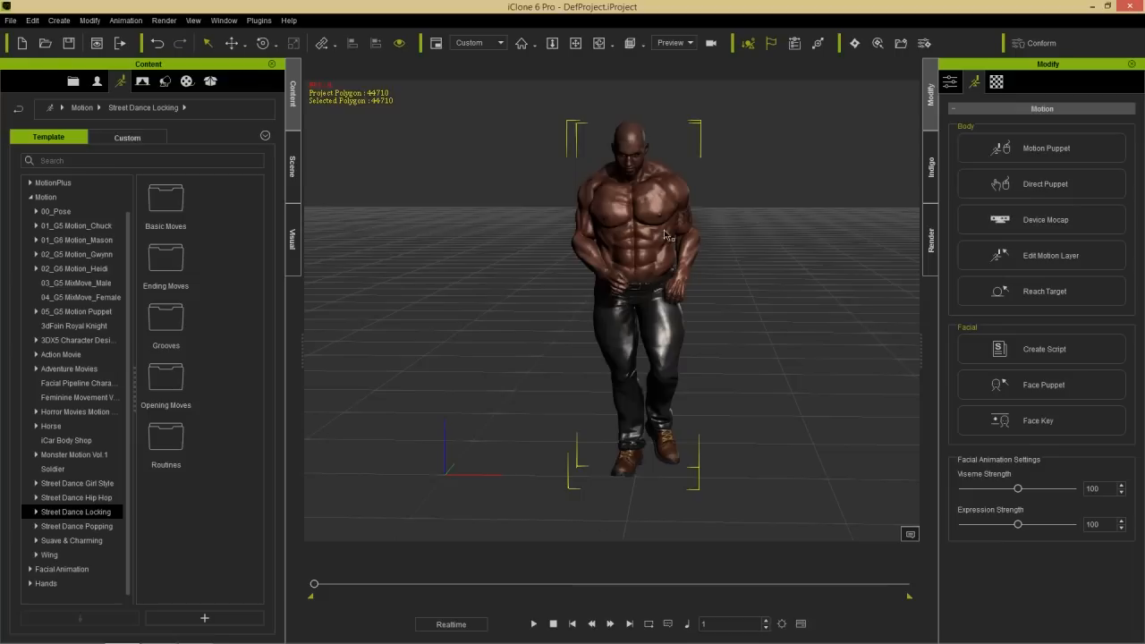
{"action": "left_click", "coordinate": [1048, 254]}
{"action": "left_click", "coordinate": [115, 156]}
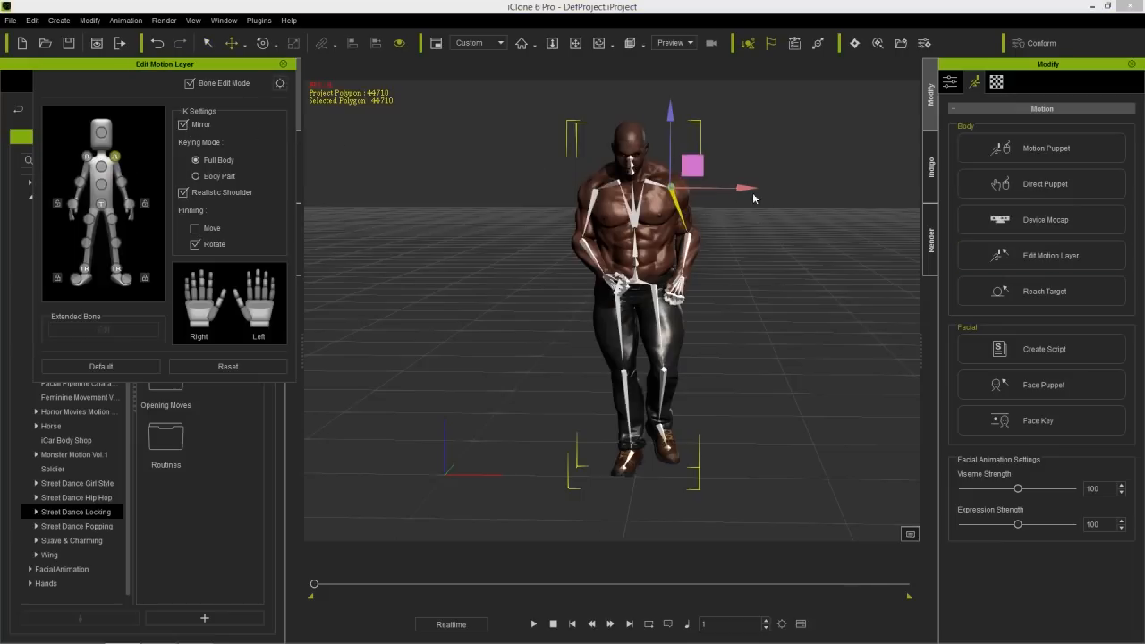
{"action": "key", "text": "e"}
{"action": "left_click_drag", "start_coordinate": [734, 198], "coordinate": [731, 184]}
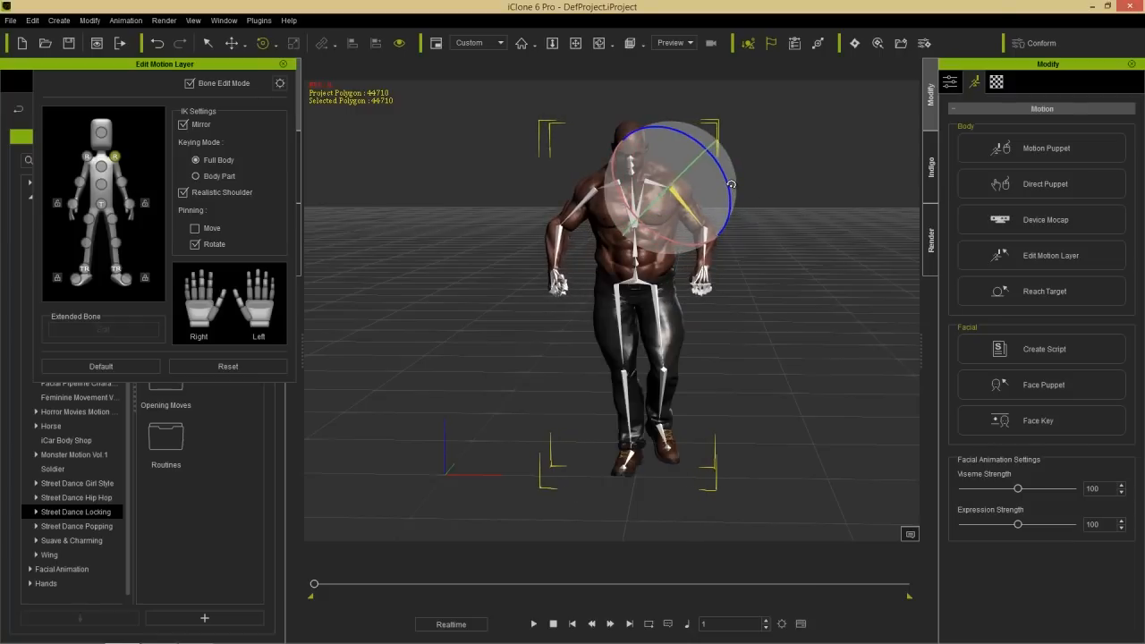
{"action": "left_click", "coordinate": [284, 65]}
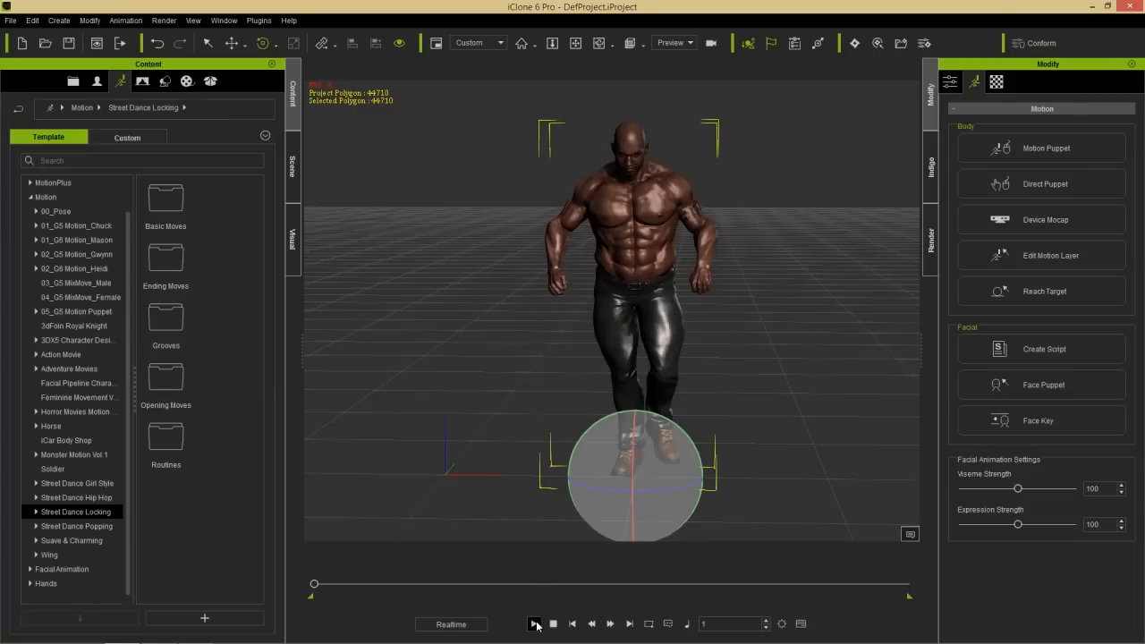
Play the walk animation from the start and examine the arm clearance from a closer view.
{"action": "left_click", "coordinate": [536, 626]}
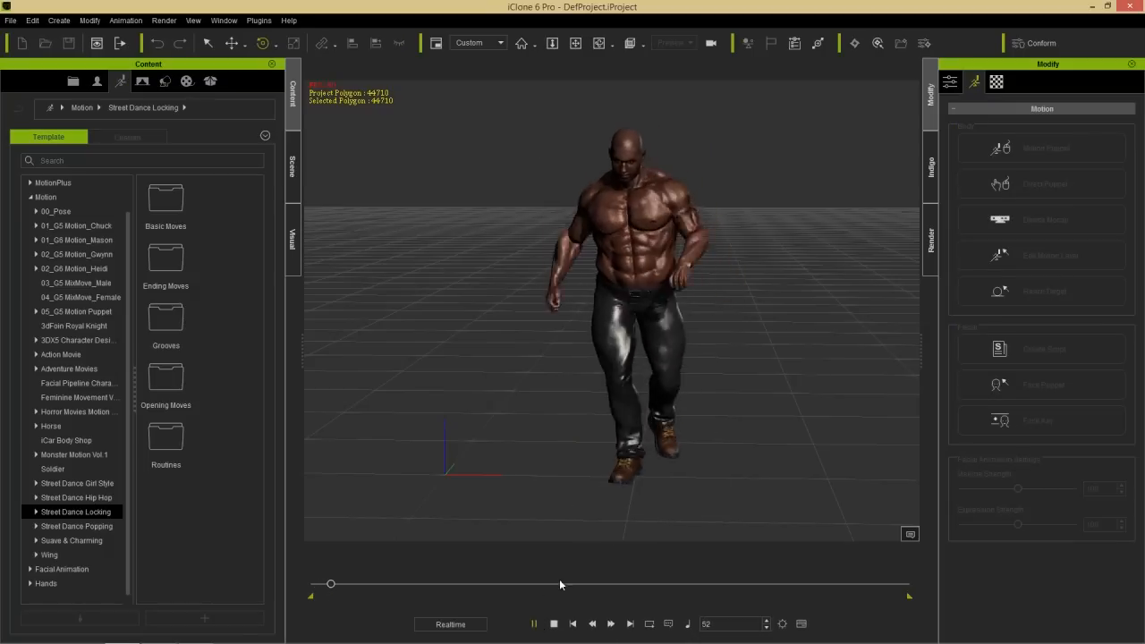
{"action": "scroll", "coordinate": [665, 404], "scroll_direction": "up", "scroll_amount": 2}
{"action": "middle_click_drag", "start_coordinate": [648, 332], "coordinate": [597, 363]}
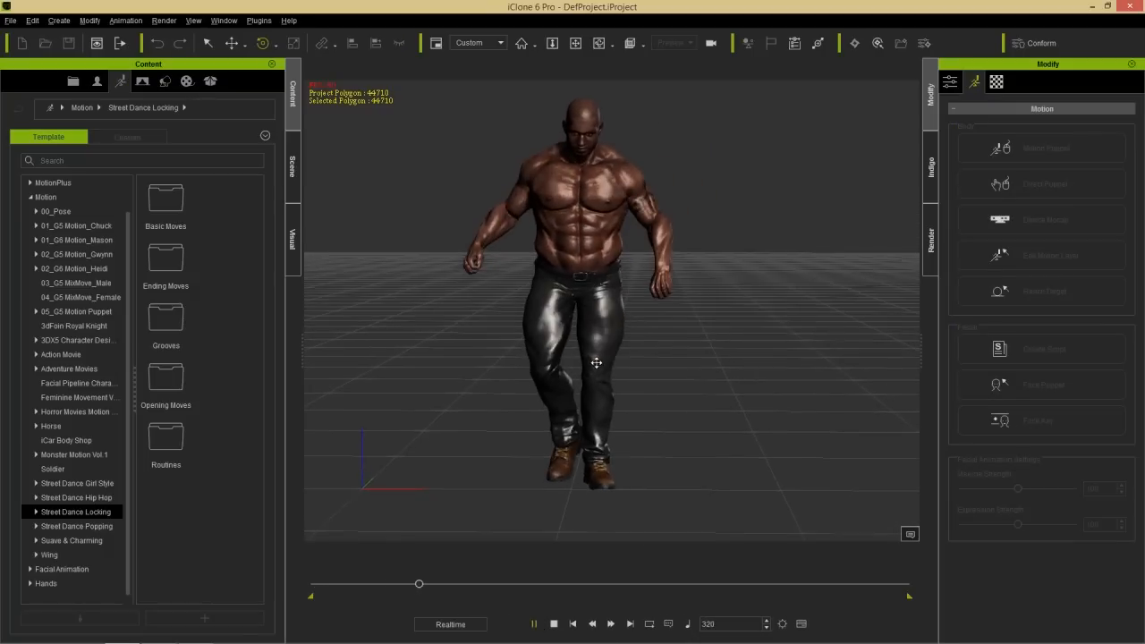
{"action": "left_click", "coordinate": [535, 624]}
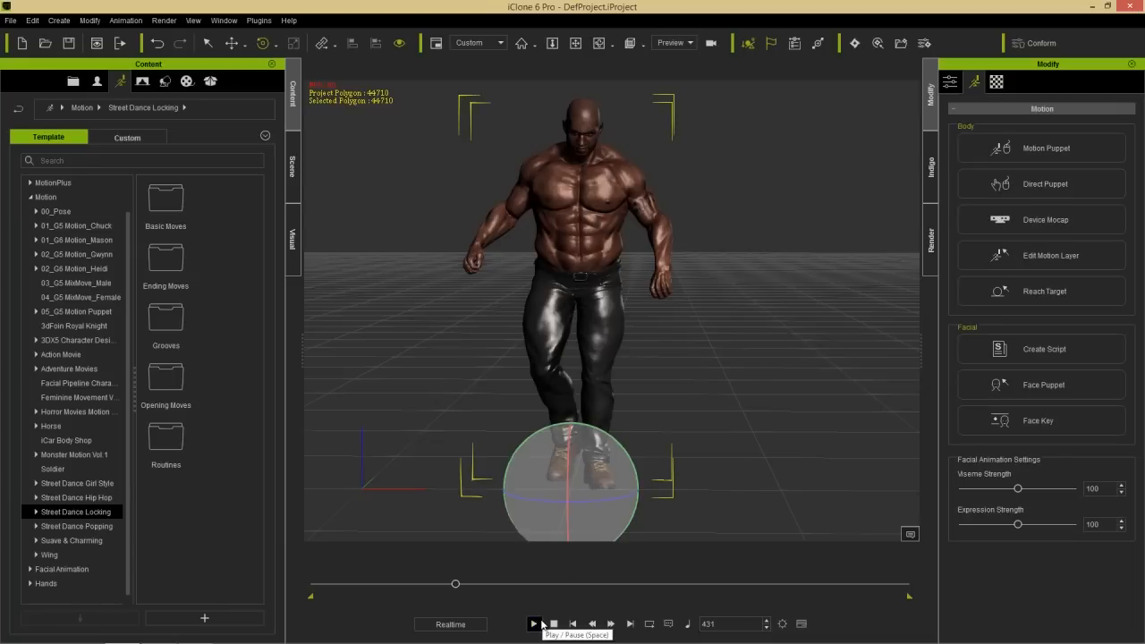